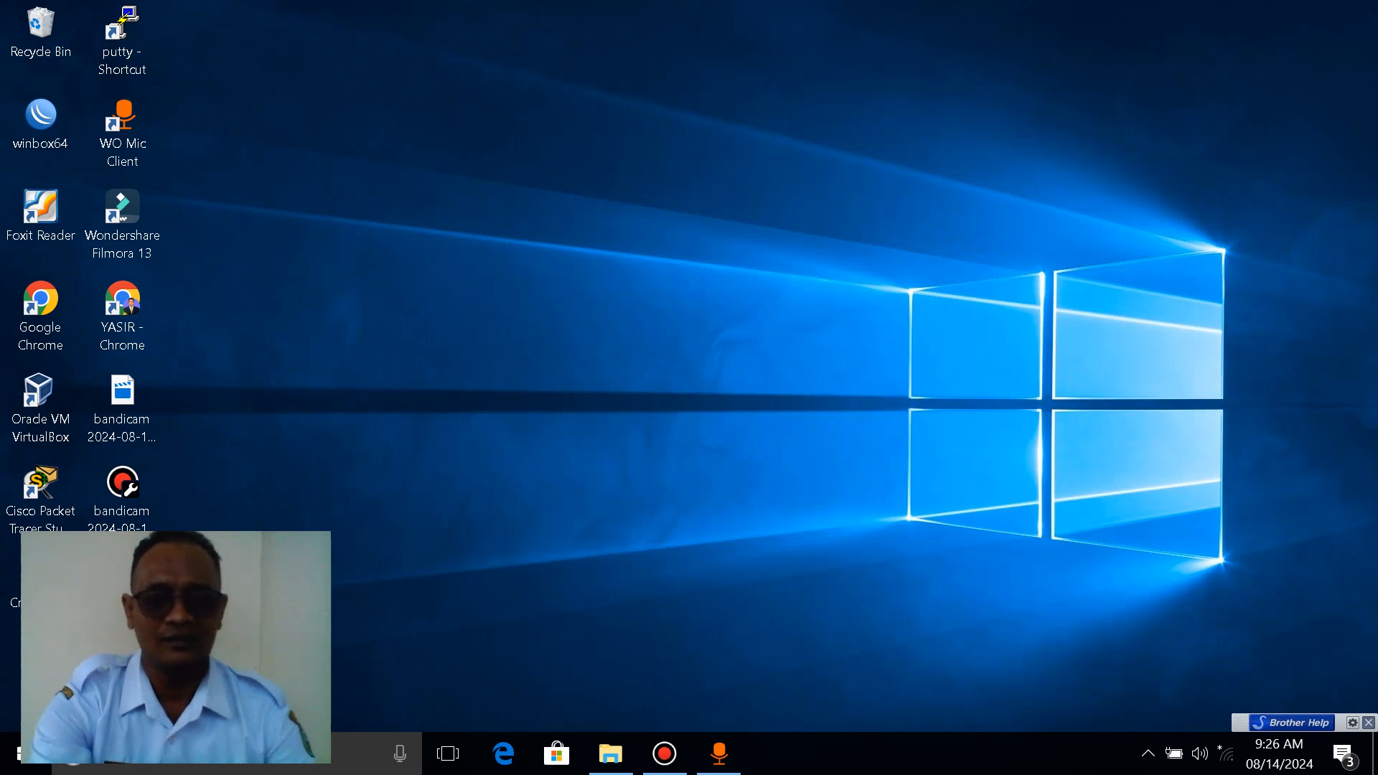
Review the Debian 8.3.0 i386 disc images and the putty application in the SMK 3 PANYABUNGAN folder on drive C
{"action": "left_click", "coordinate": [610, 754]}
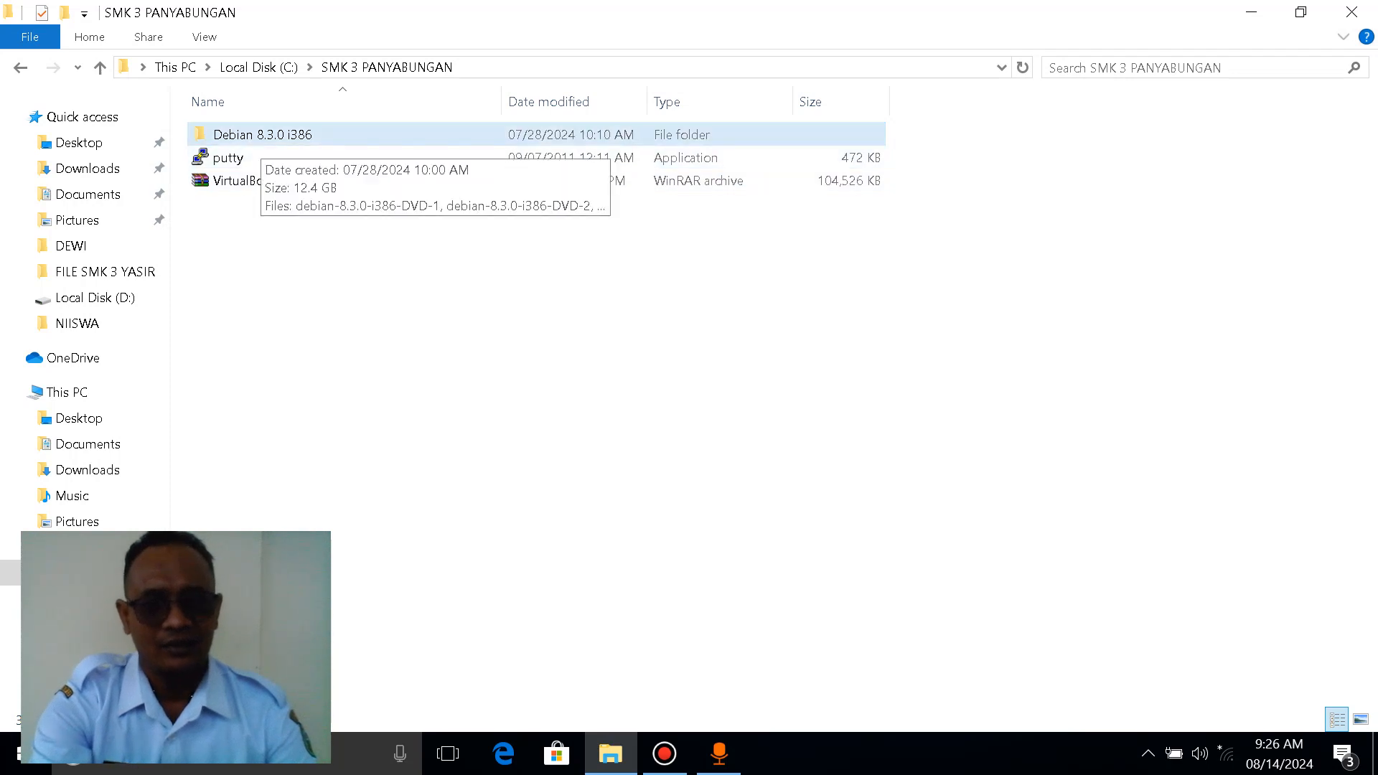
{"action": "double_click", "coordinate": [258, 135]}
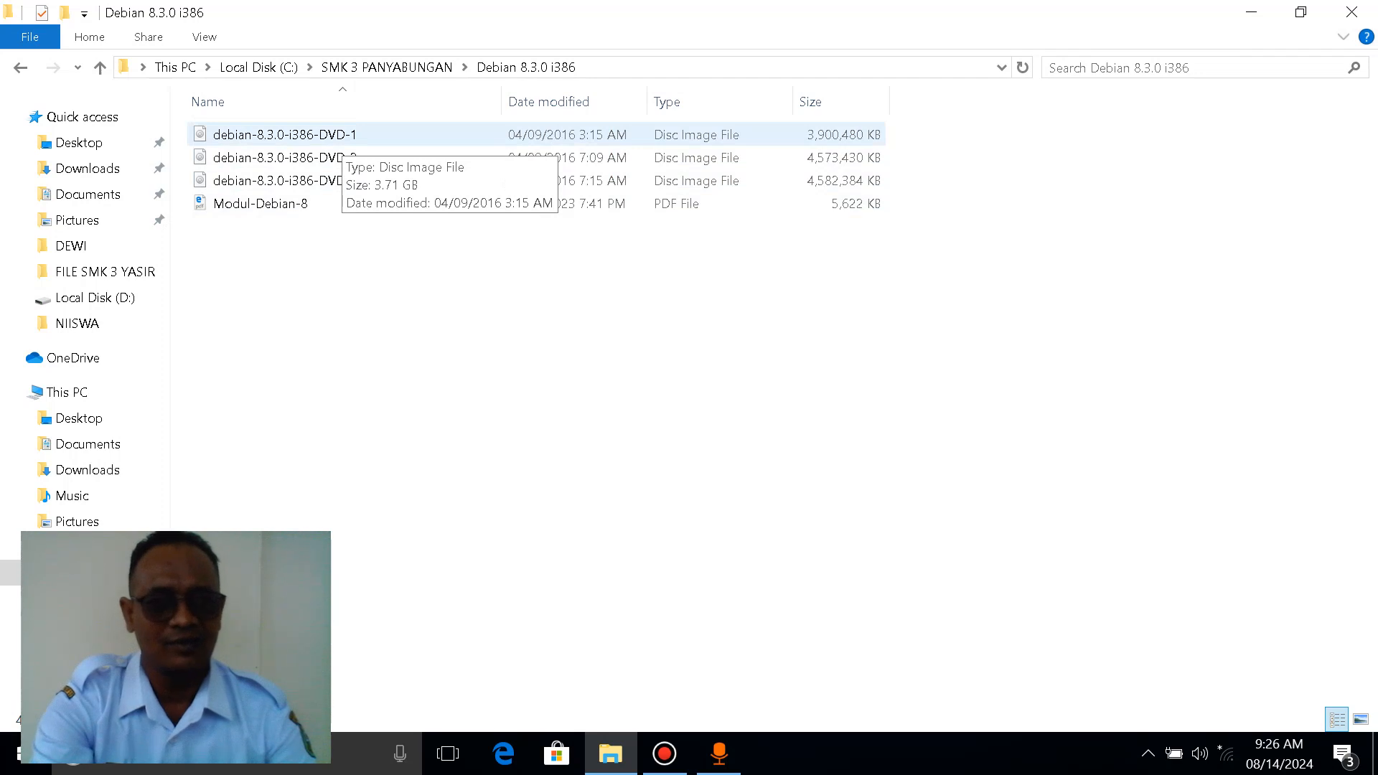
{"action": "left_click", "coordinate": [342, 138]}
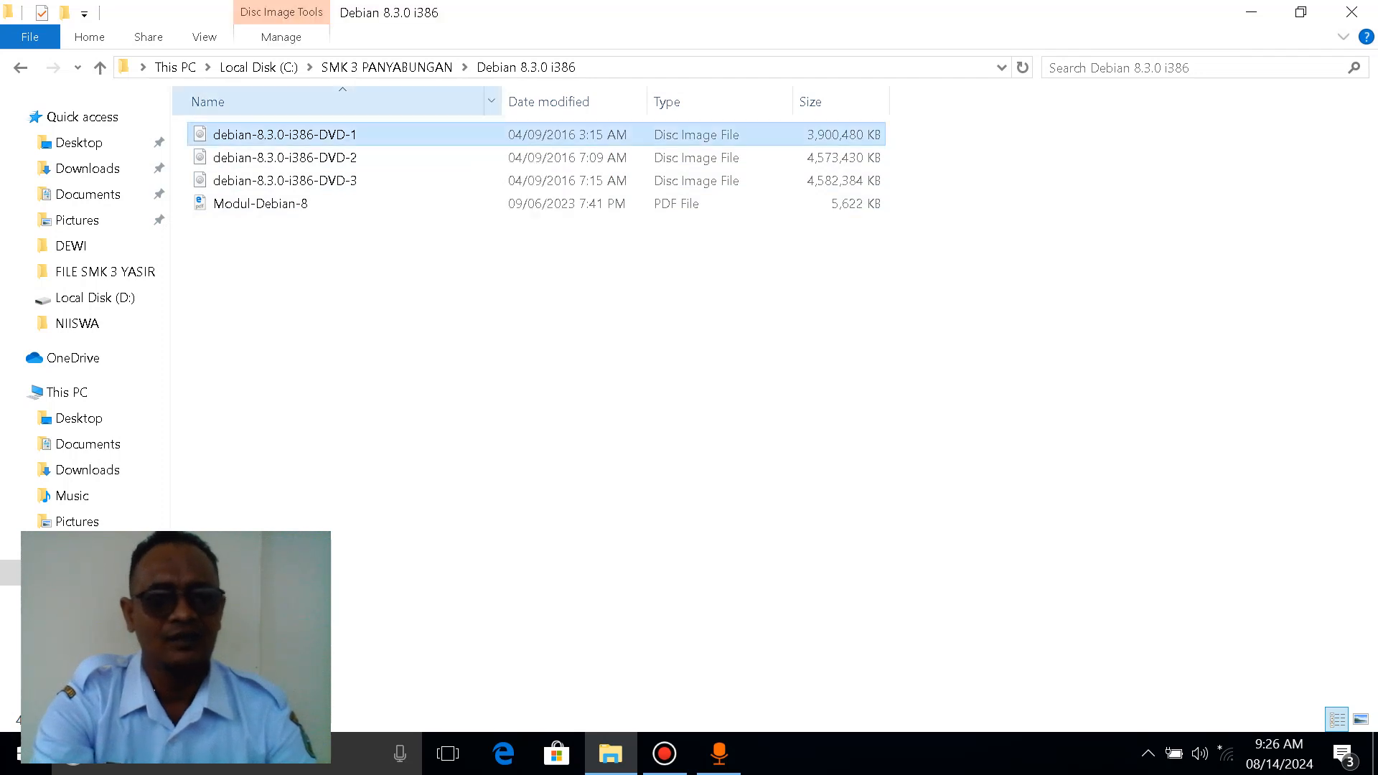
{"action": "left_click", "coordinate": [21, 67]}
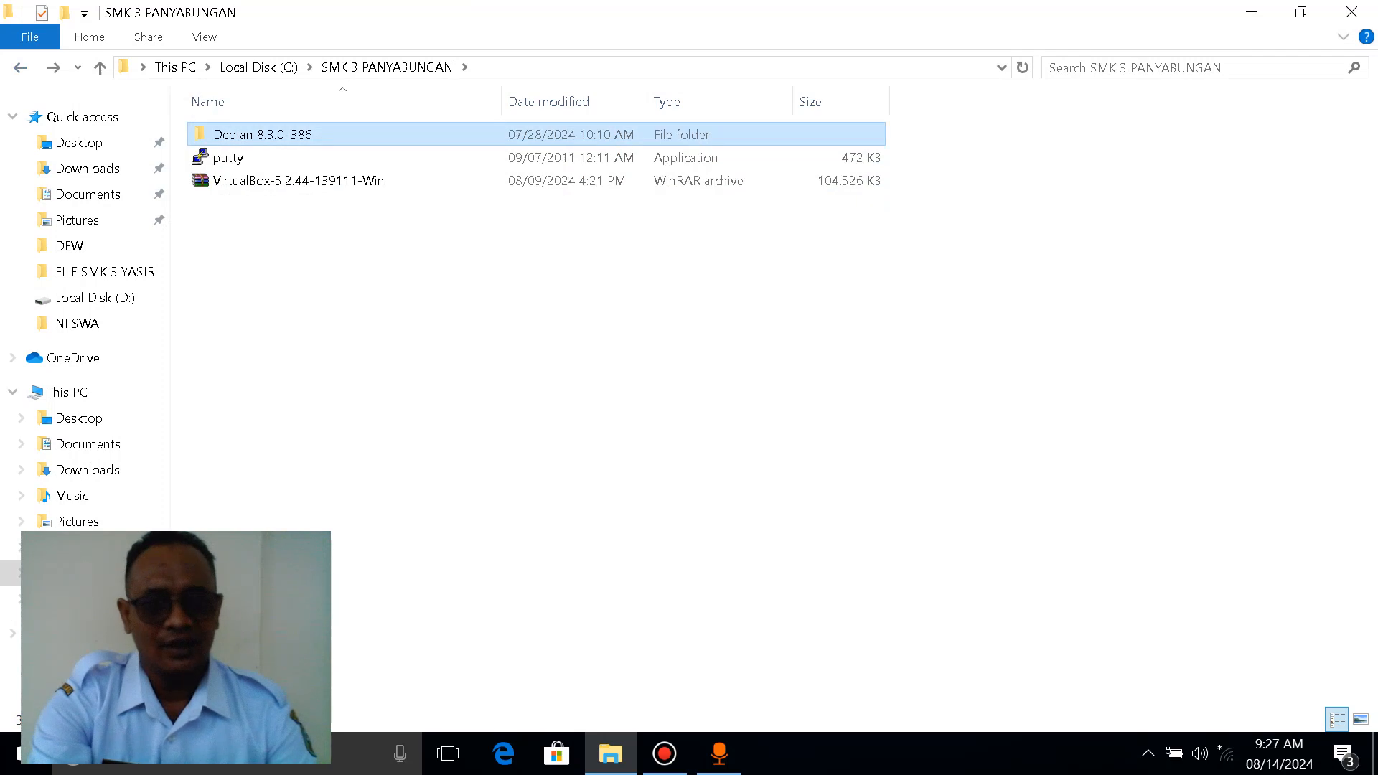
{"action": "left_click", "coordinate": [236, 158]}
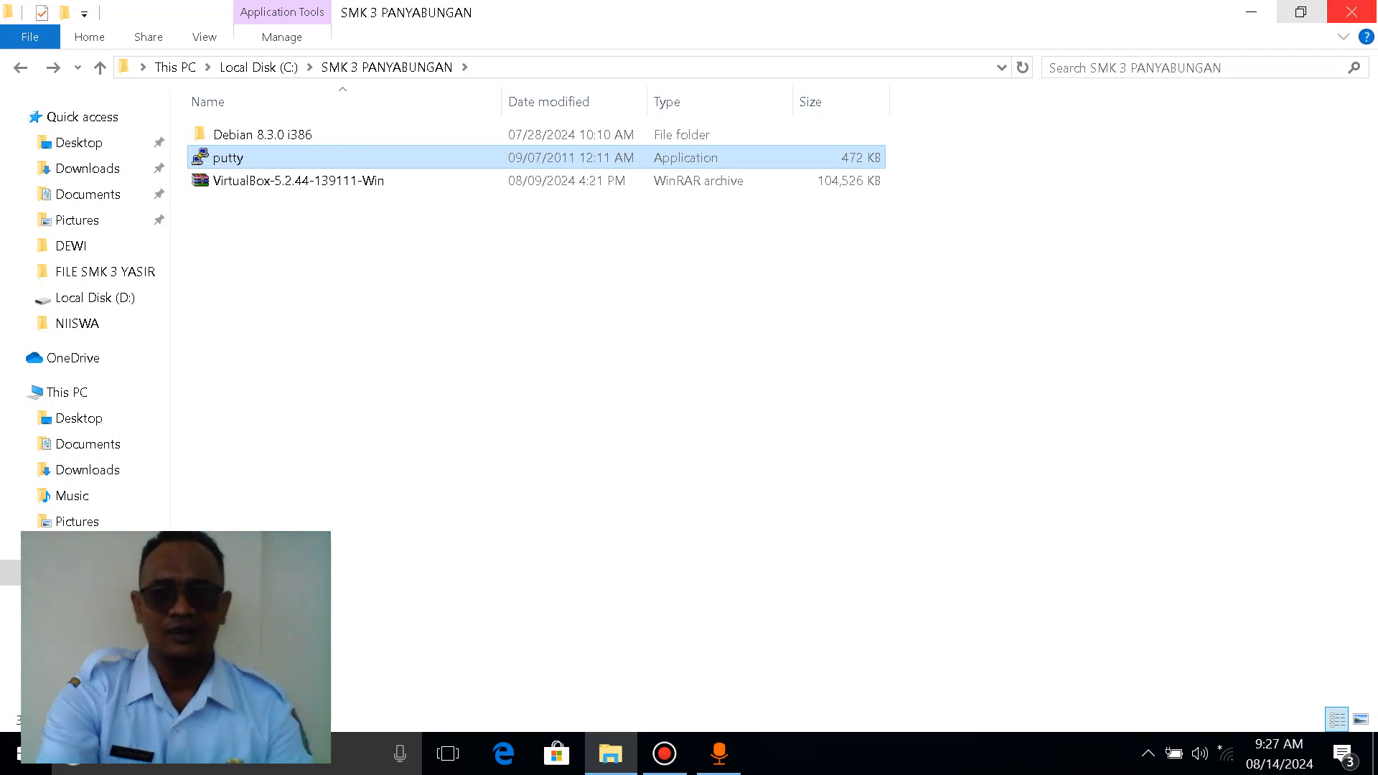
{"action": "left_click", "coordinate": [1351, 11]}
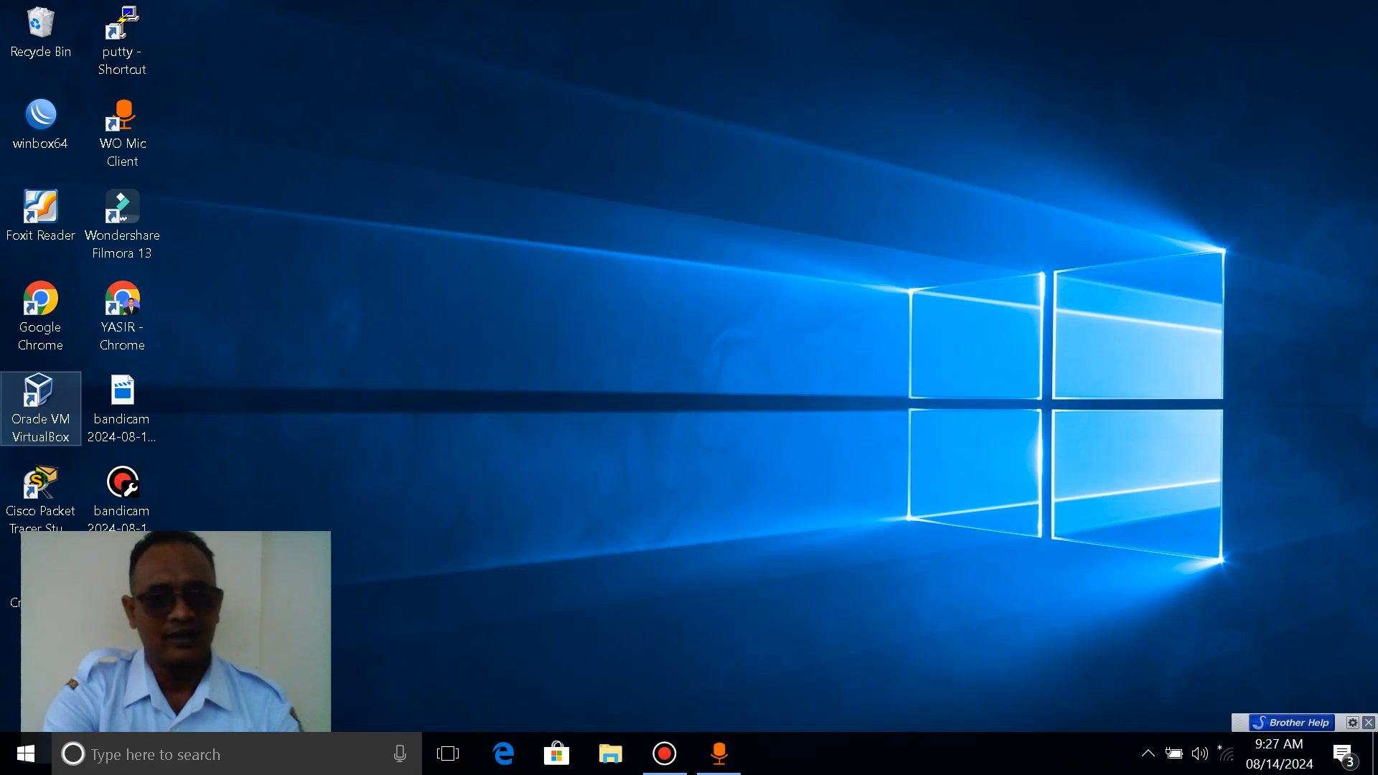
Open VirtualBox and define a new Linux Debian (32-bit) virtual machine named SERVER DEBIAN with 1024 MB of memory
{"action": "double_click", "coordinate": [41, 406]}
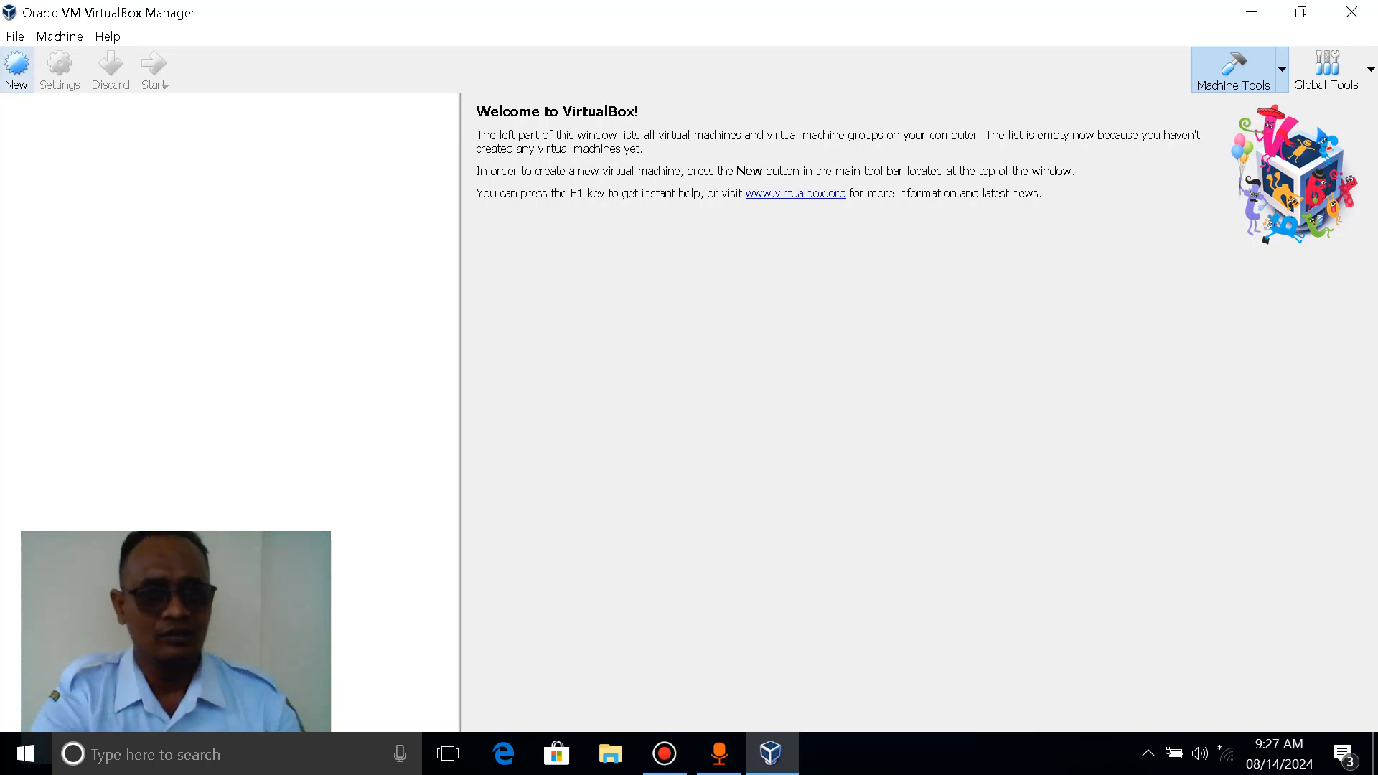
{"action": "left_click", "coordinate": [16, 68]}
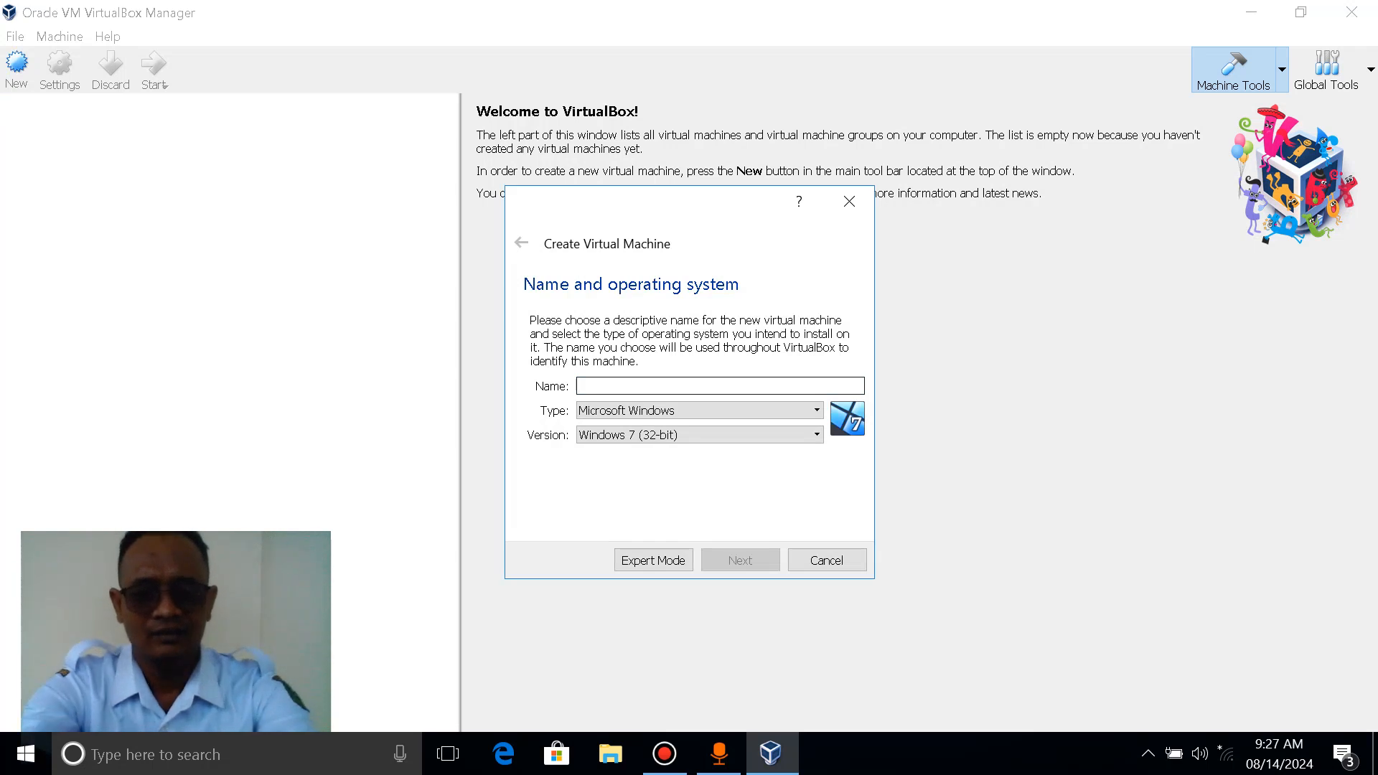
{"action": "type", "text": "S"}
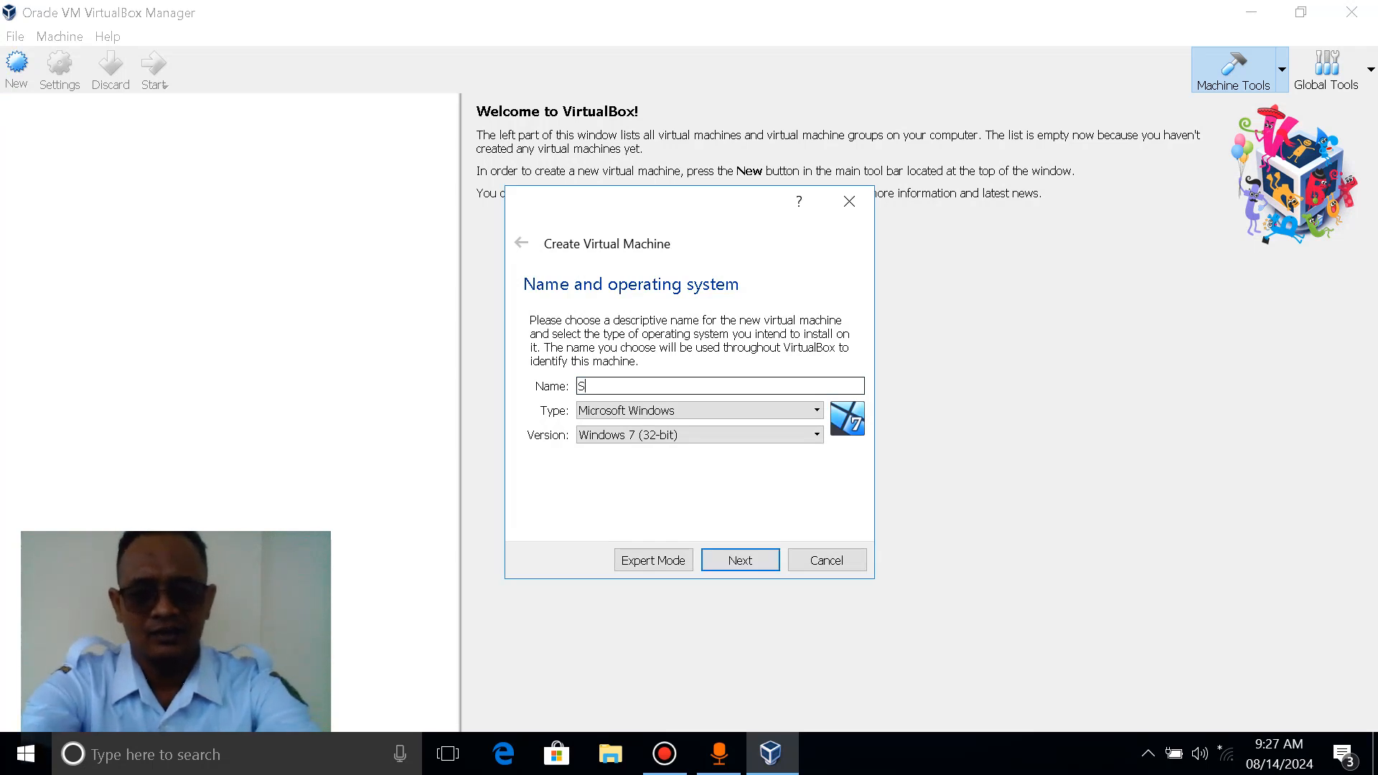
{"action": "type", "text": "ERVER D"}
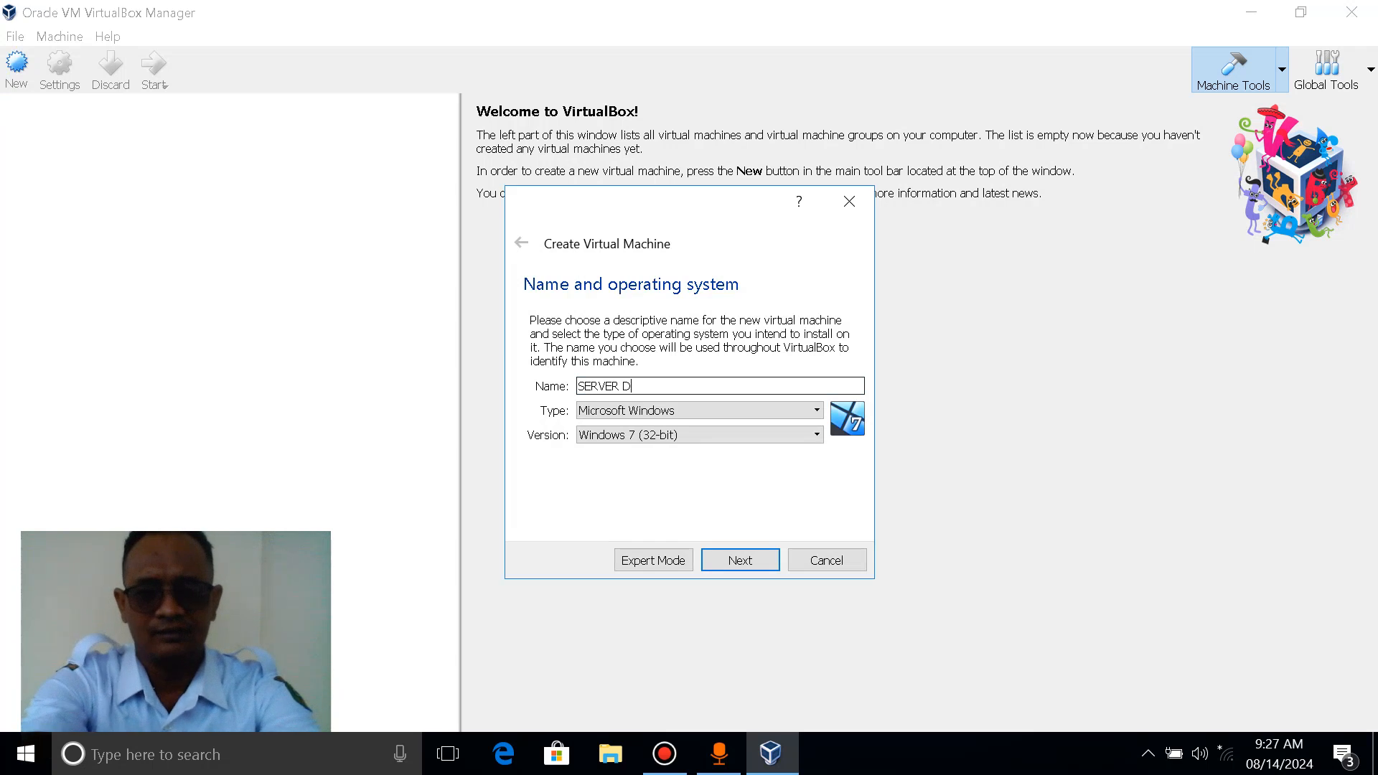
{"action": "type", "text": "EBIAN"}
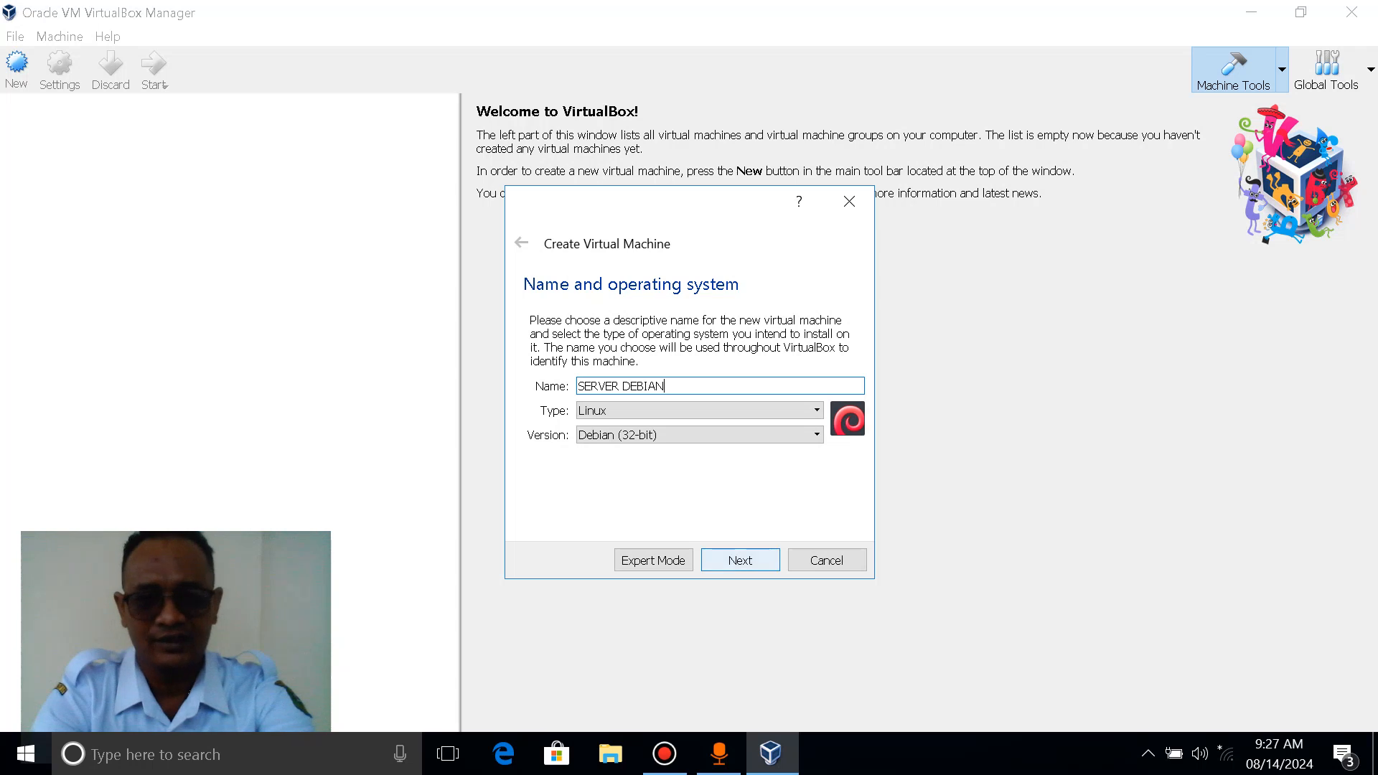
{"action": "left_click", "coordinate": [740, 560]}
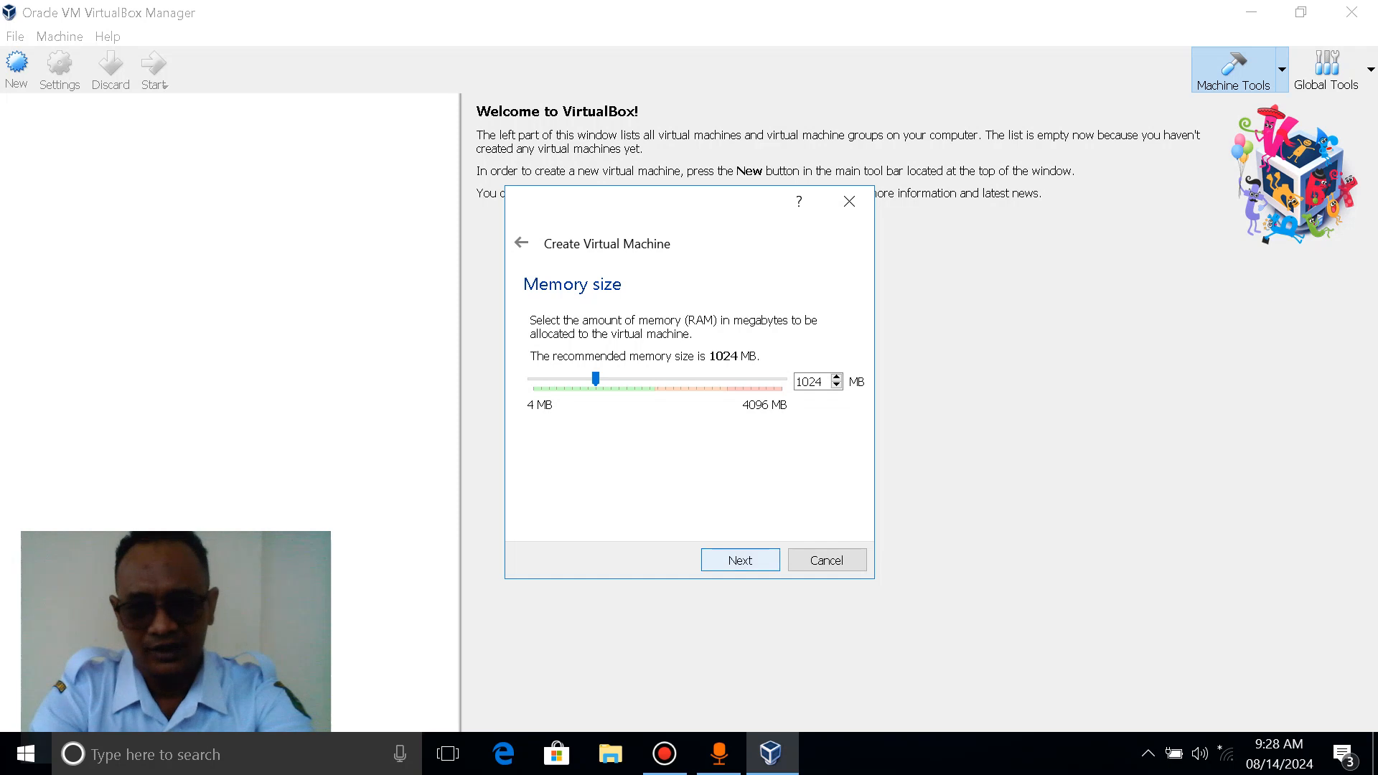
{"action": "key", "text": "Return"}
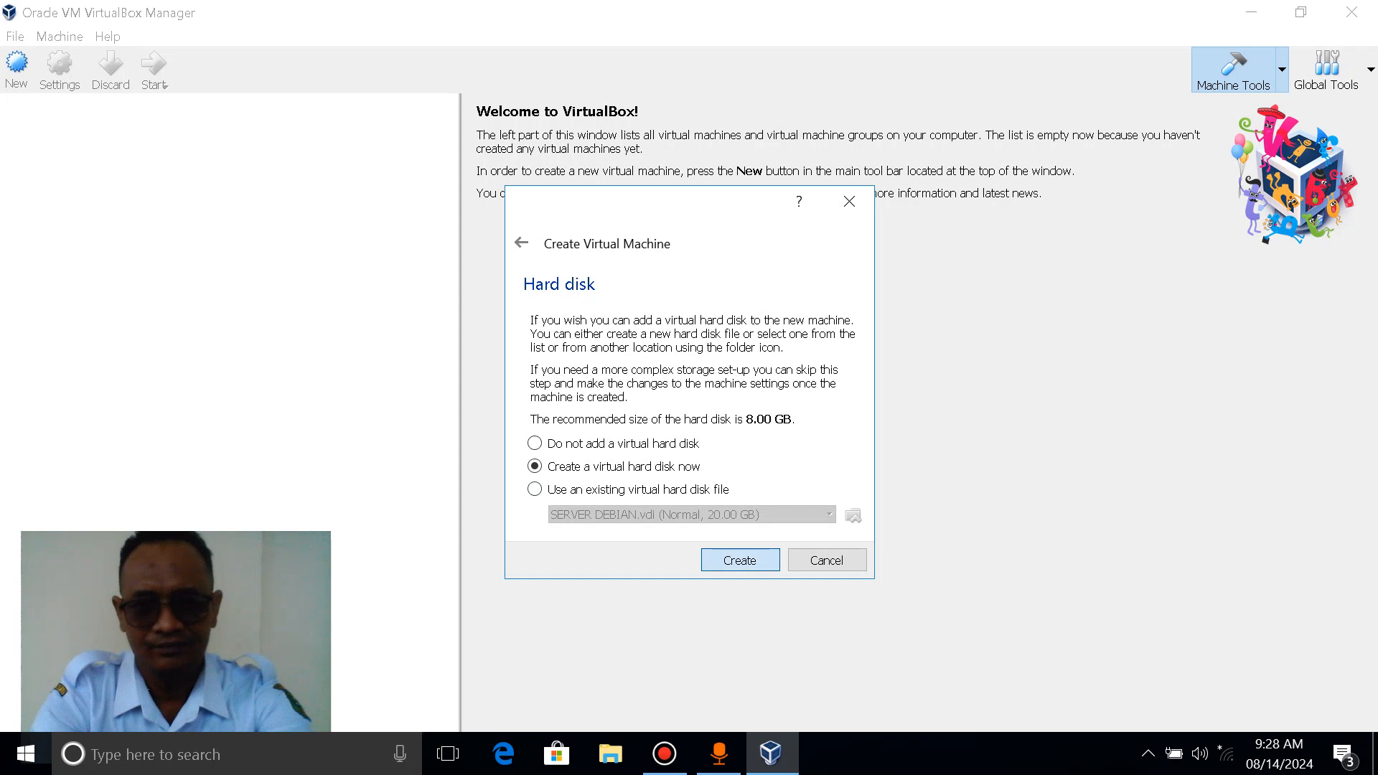
Create a dynamically allocated 10 GB VDI hard disk for the SERVER DEBIAN machine
{"action": "key", "text": "Return"}
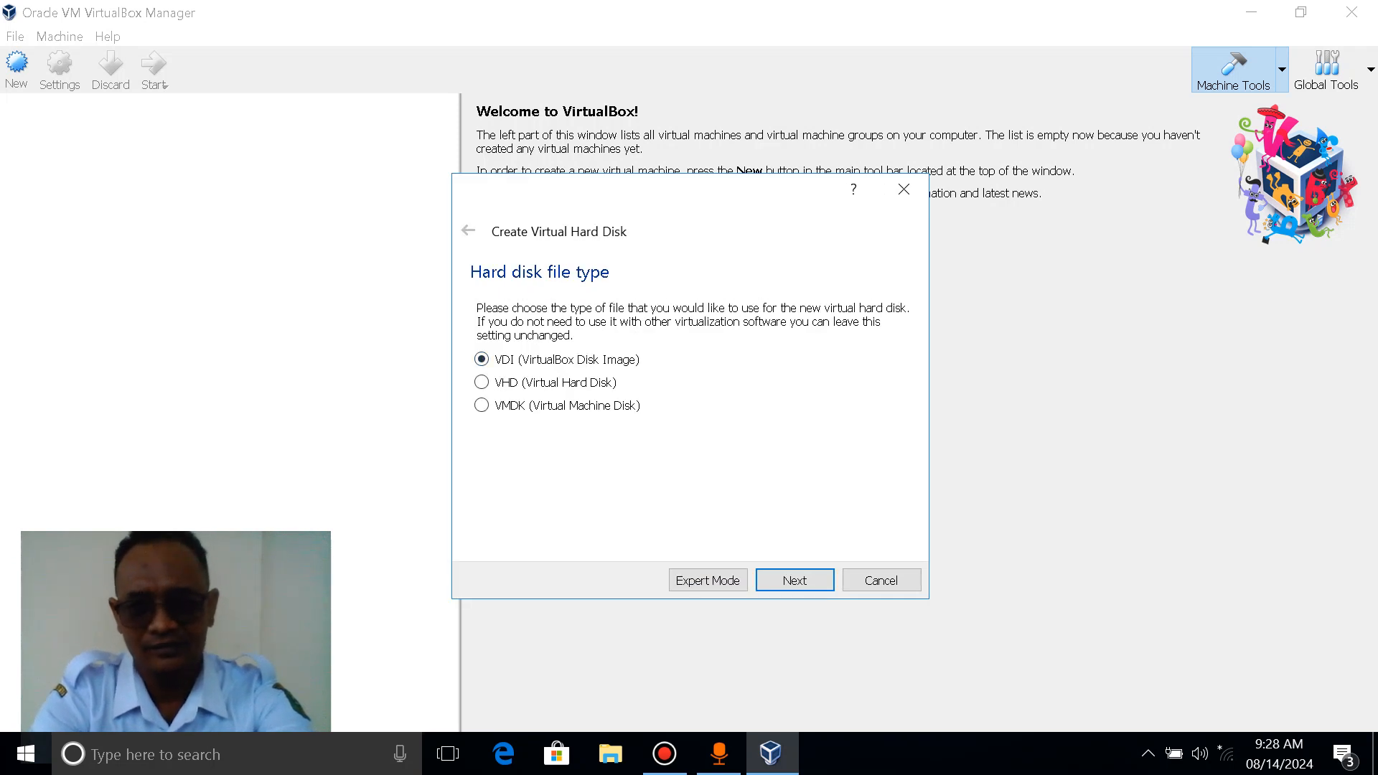
{"action": "key", "text": "Return"}
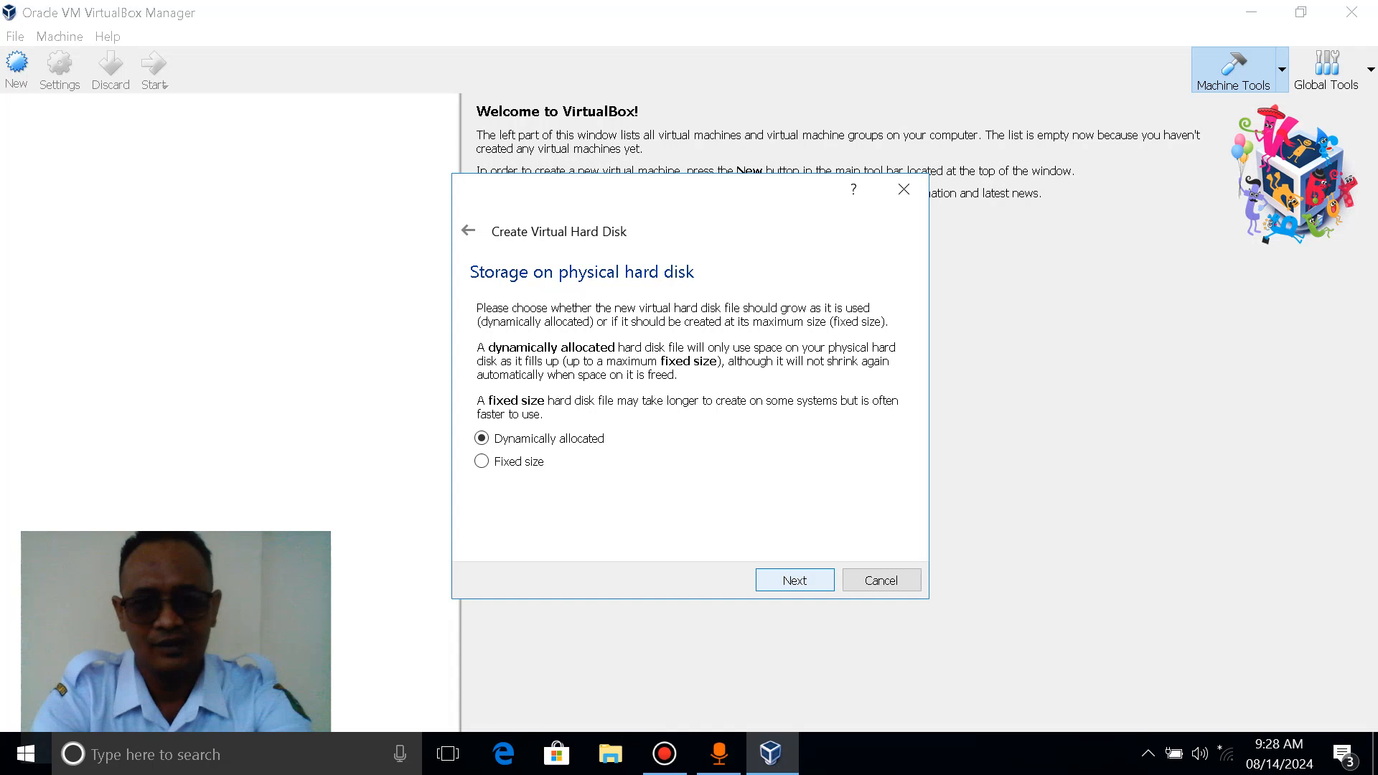
{"action": "key", "text": "Return"}
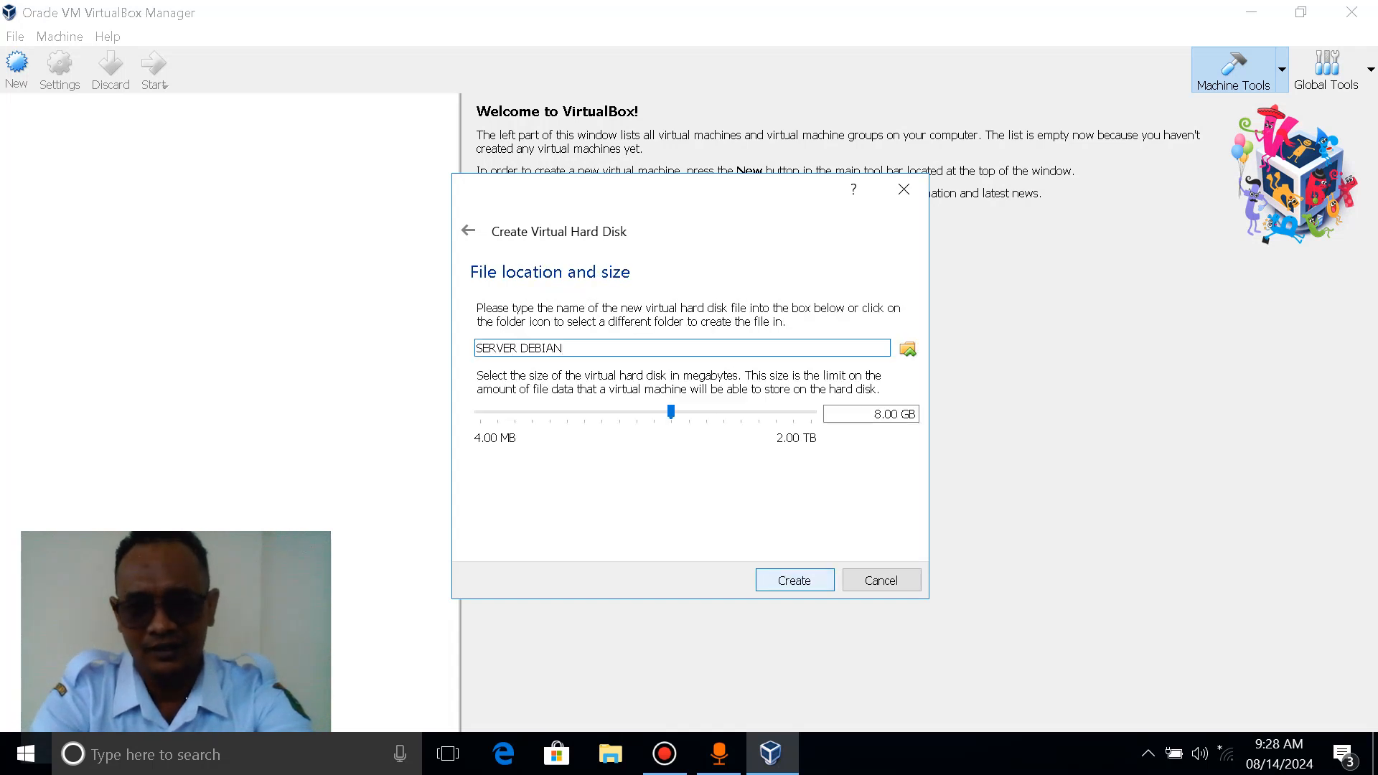
{"action": "left_click", "coordinate": [874, 414]}
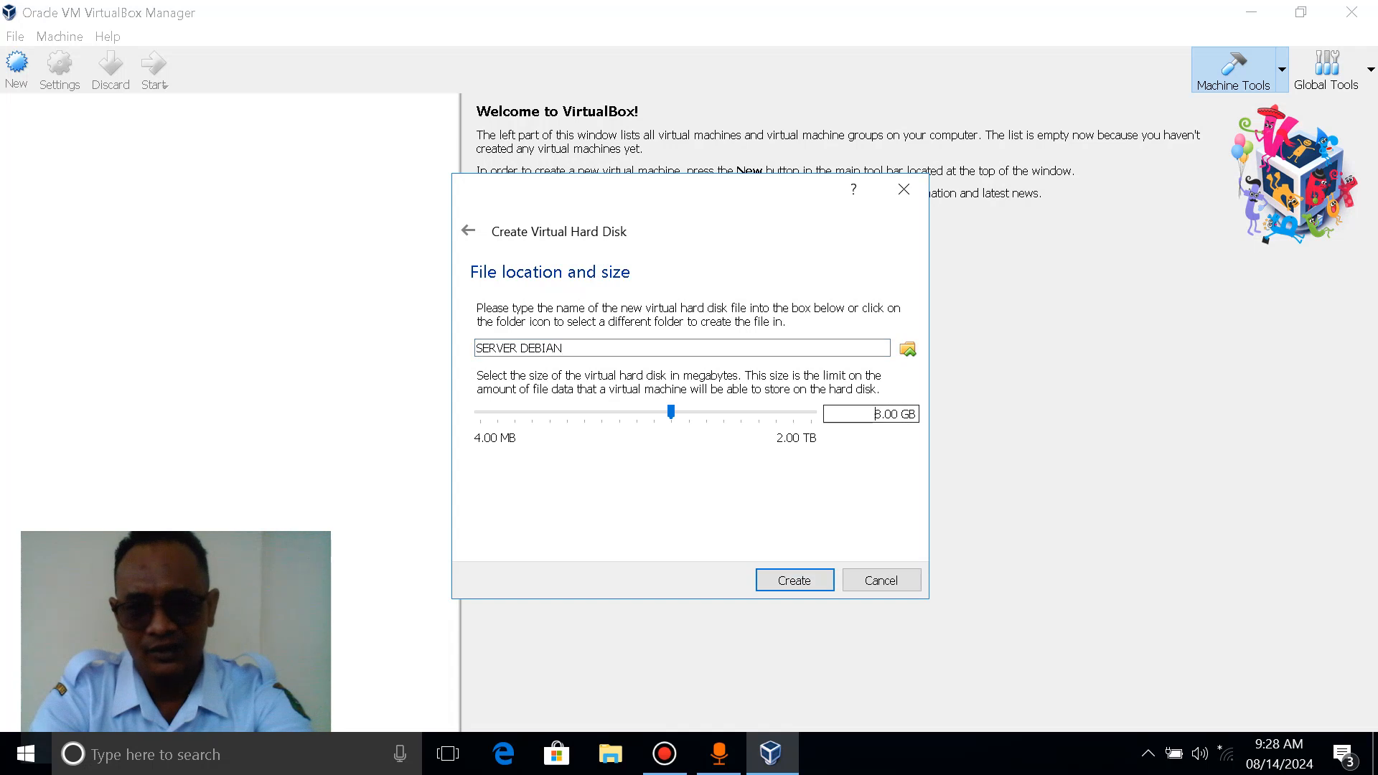
{"action": "key", "text": "Delete"}
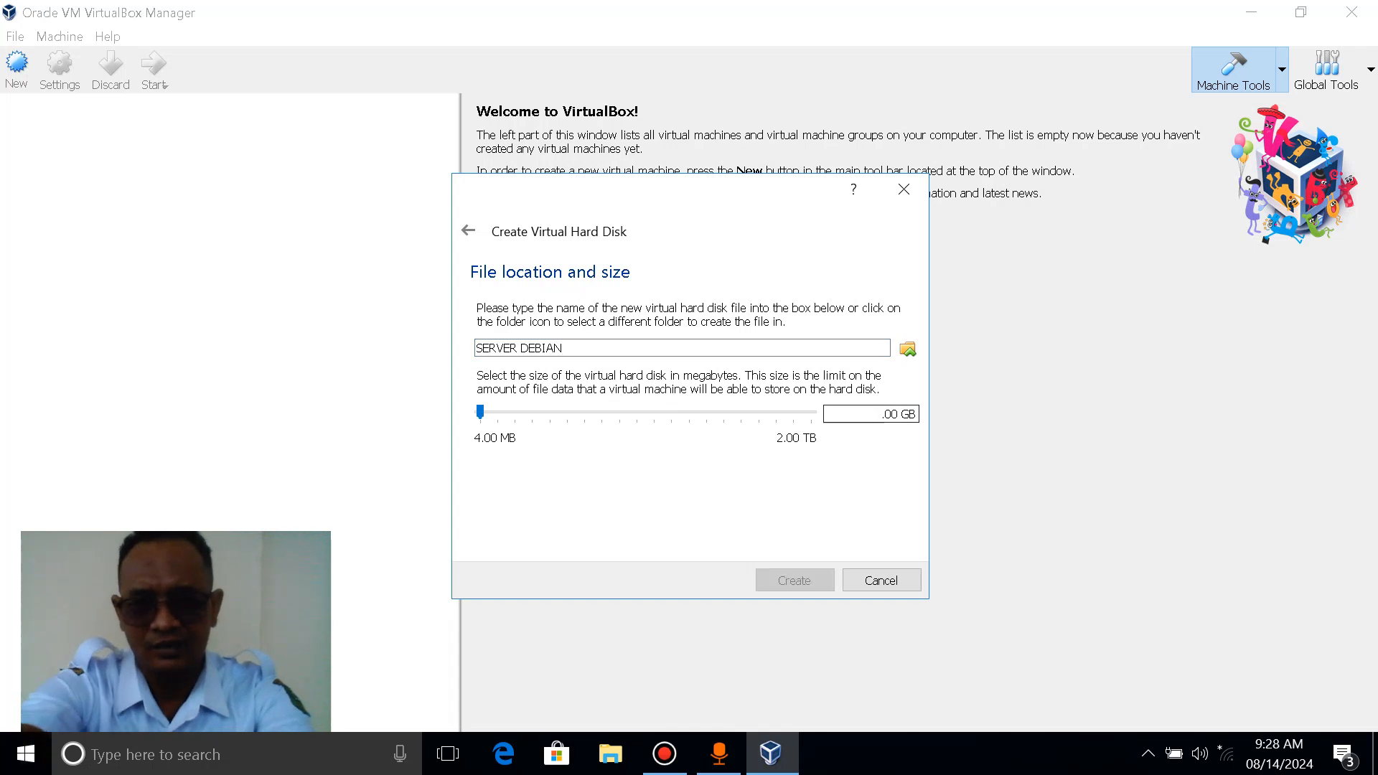
{"action": "type", "text": "10"}
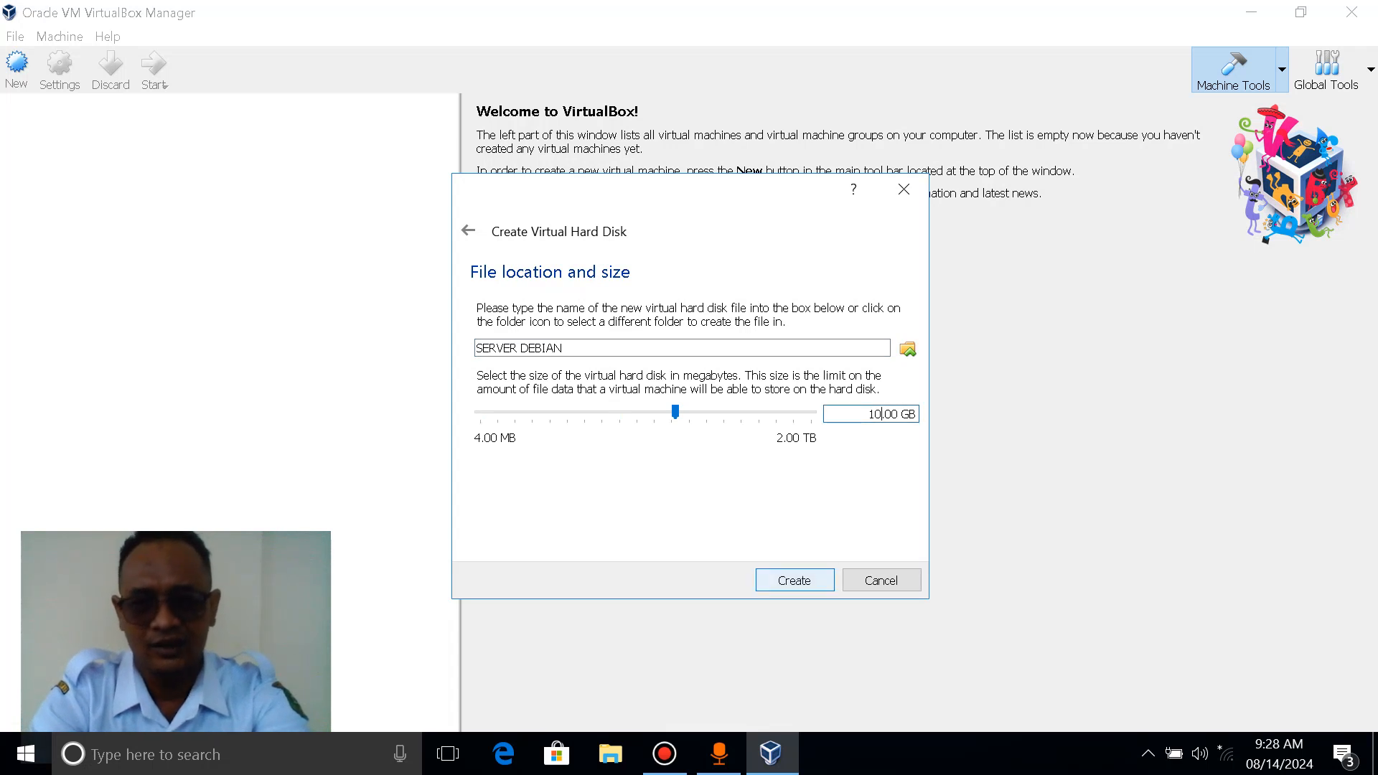
{"action": "key", "text": "Return"}
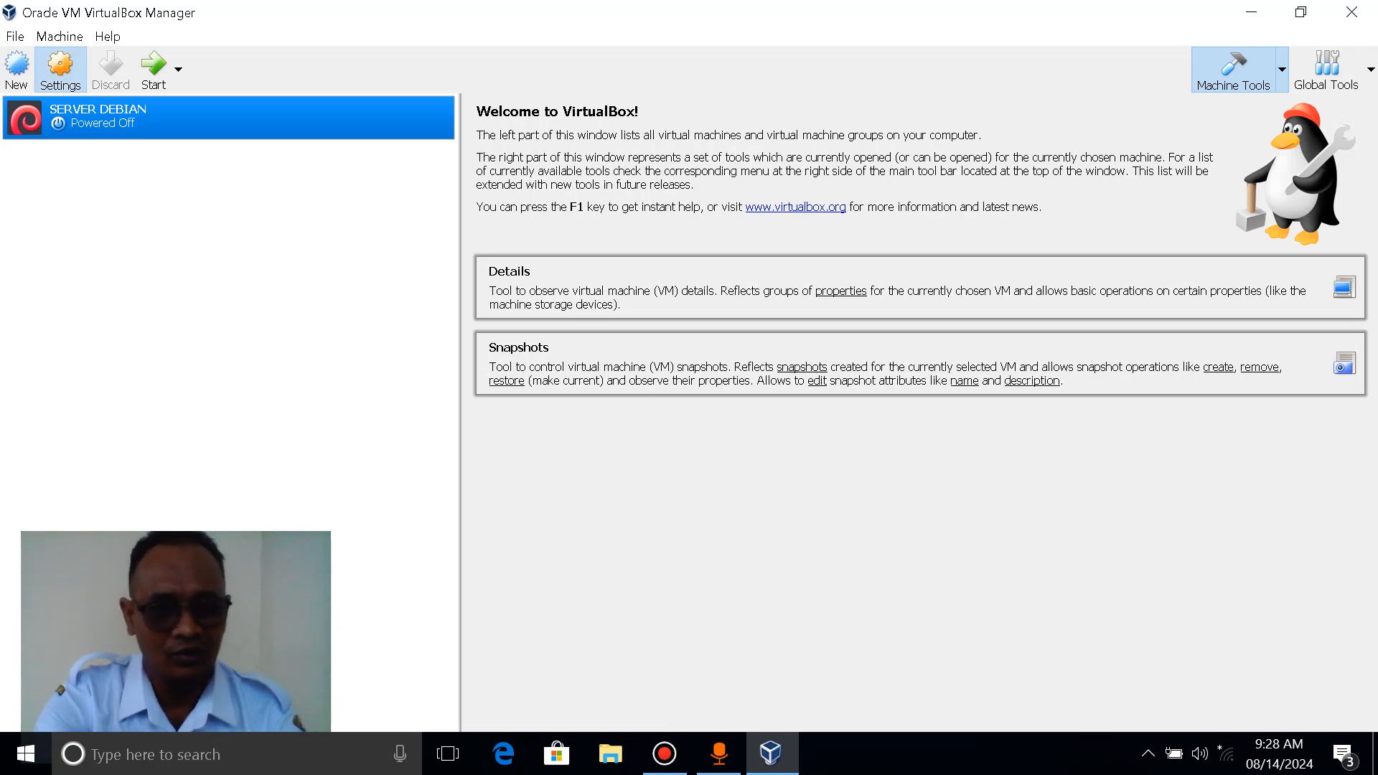
Load the debian-8.3.0-i386-DVD-1 image from C: > SMK 3 PANYABUNGAN > Debian 8.3.0 i386 into SERVER DEBIAN's empty optical drive
{"action": "left_click", "coordinate": [60, 68]}
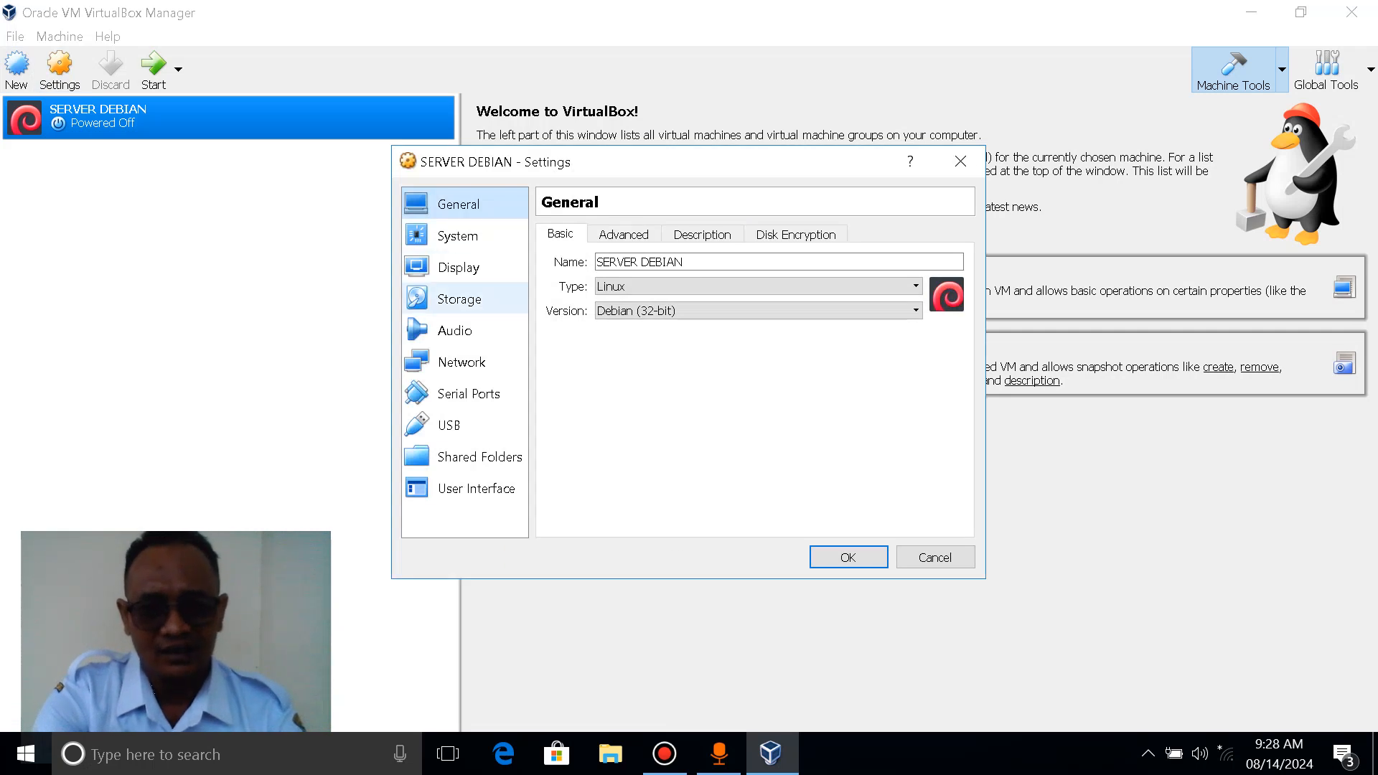
{"action": "left_click", "coordinate": [460, 299]}
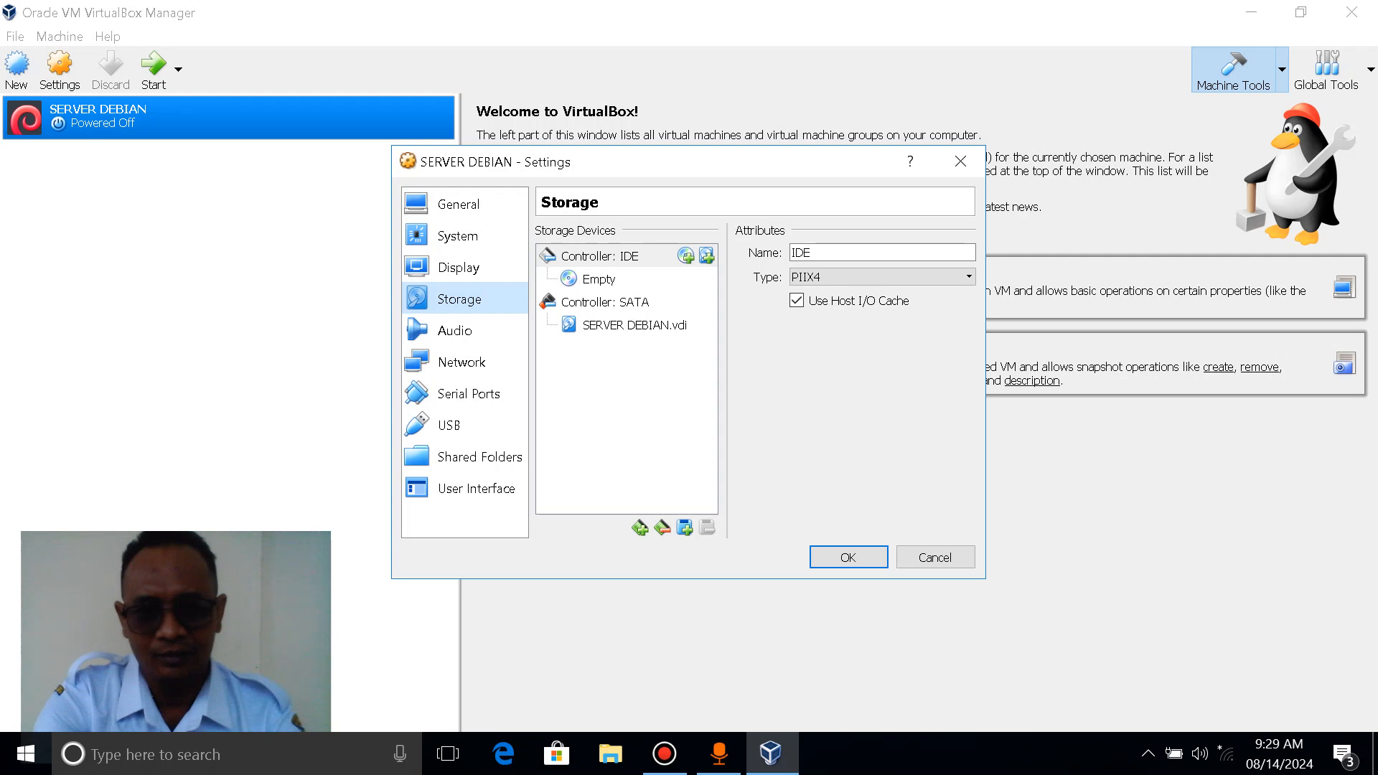
{"action": "left_click", "coordinate": [598, 280]}
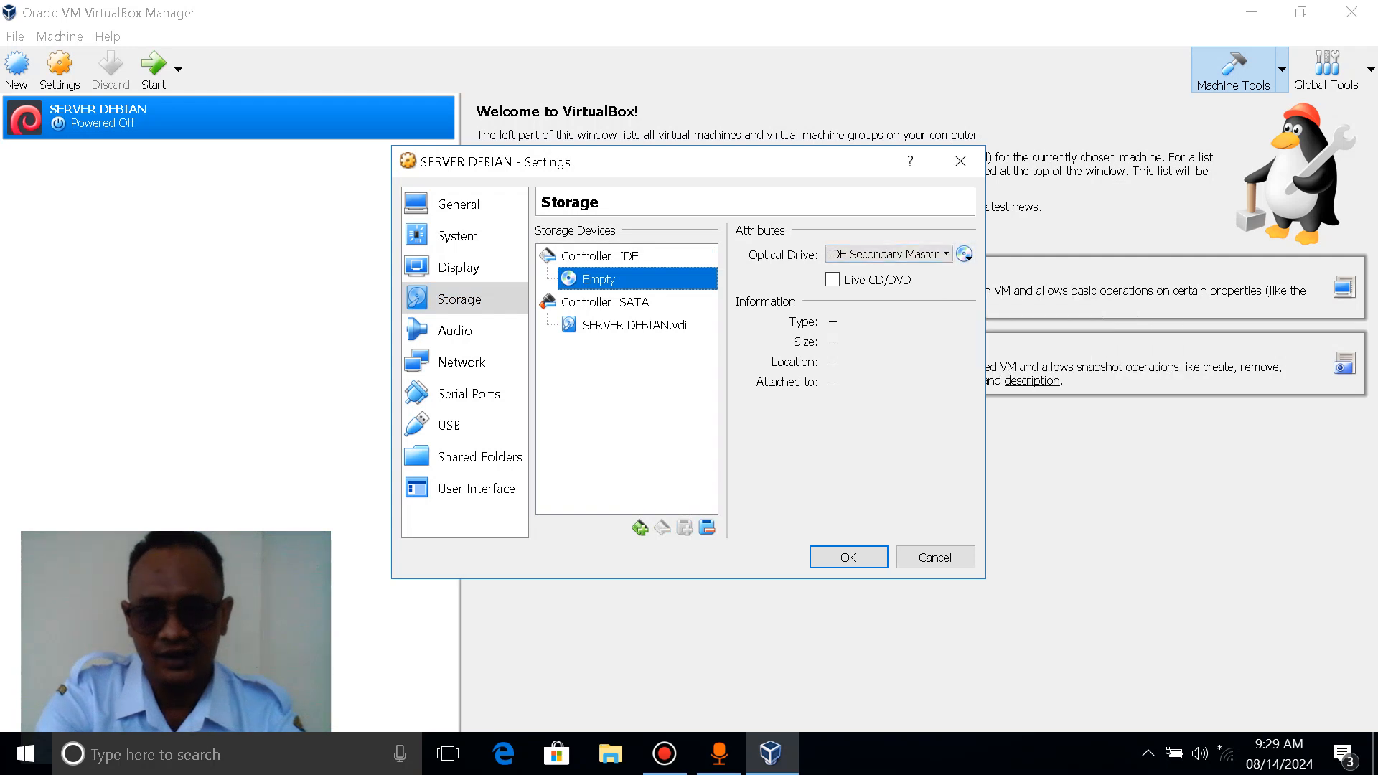
{"action": "left_click", "coordinate": [965, 254]}
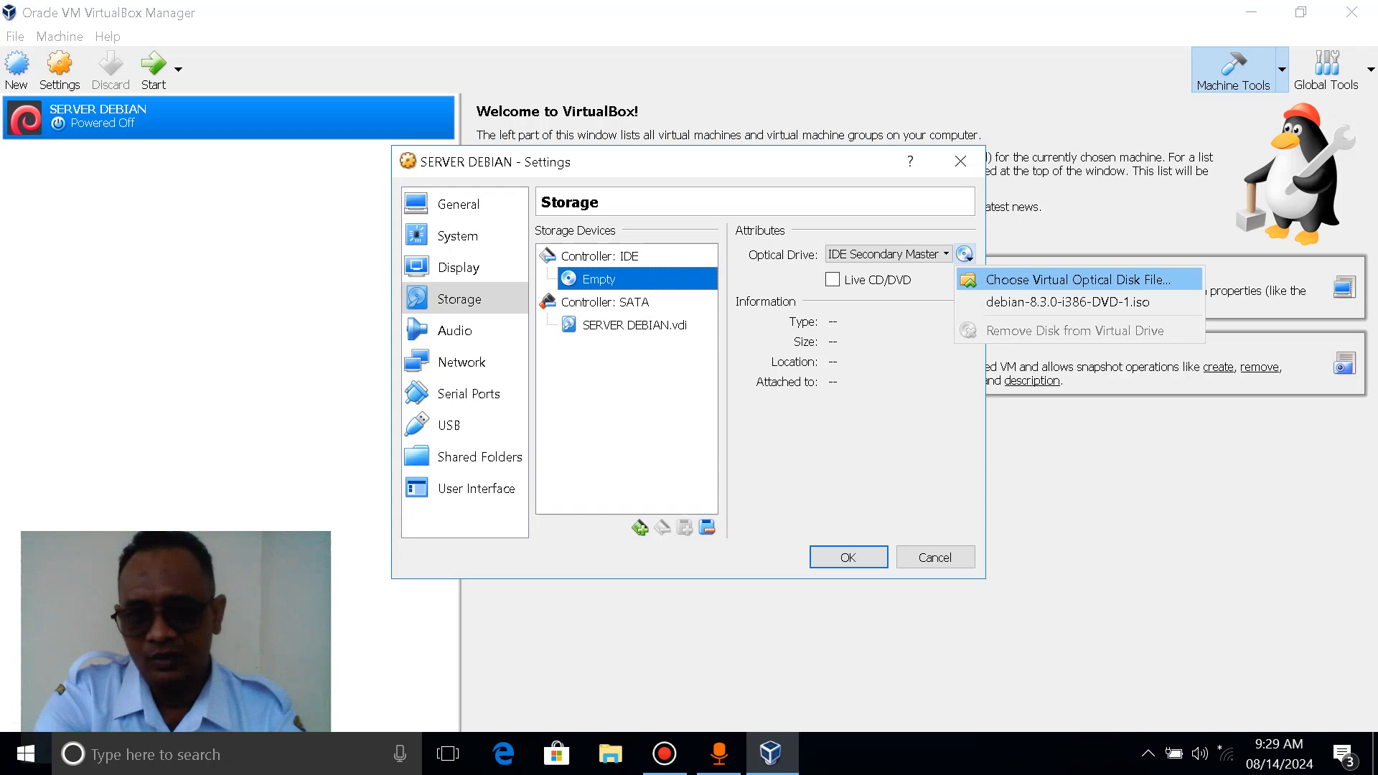
{"action": "left_click", "coordinate": [1034, 280]}
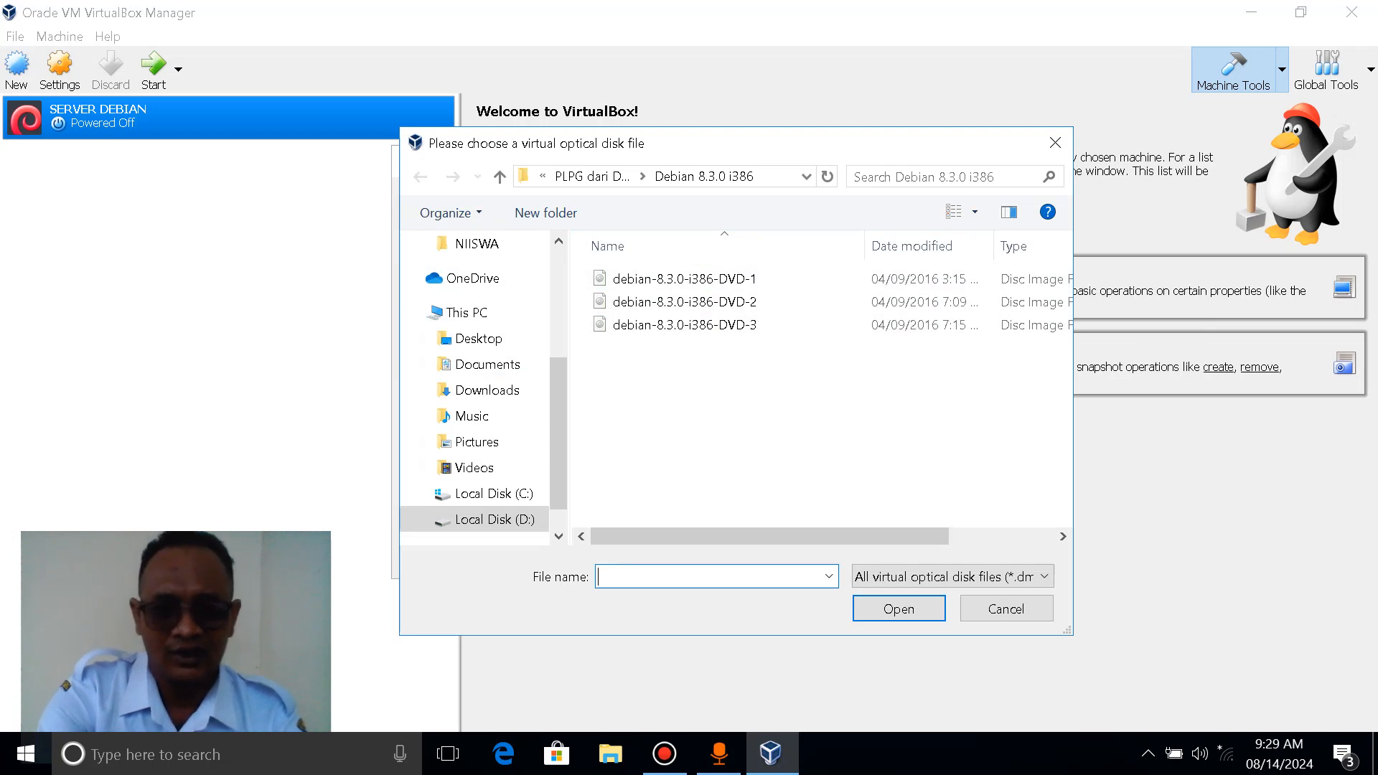
{"action": "left_click", "coordinate": [494, 494]}
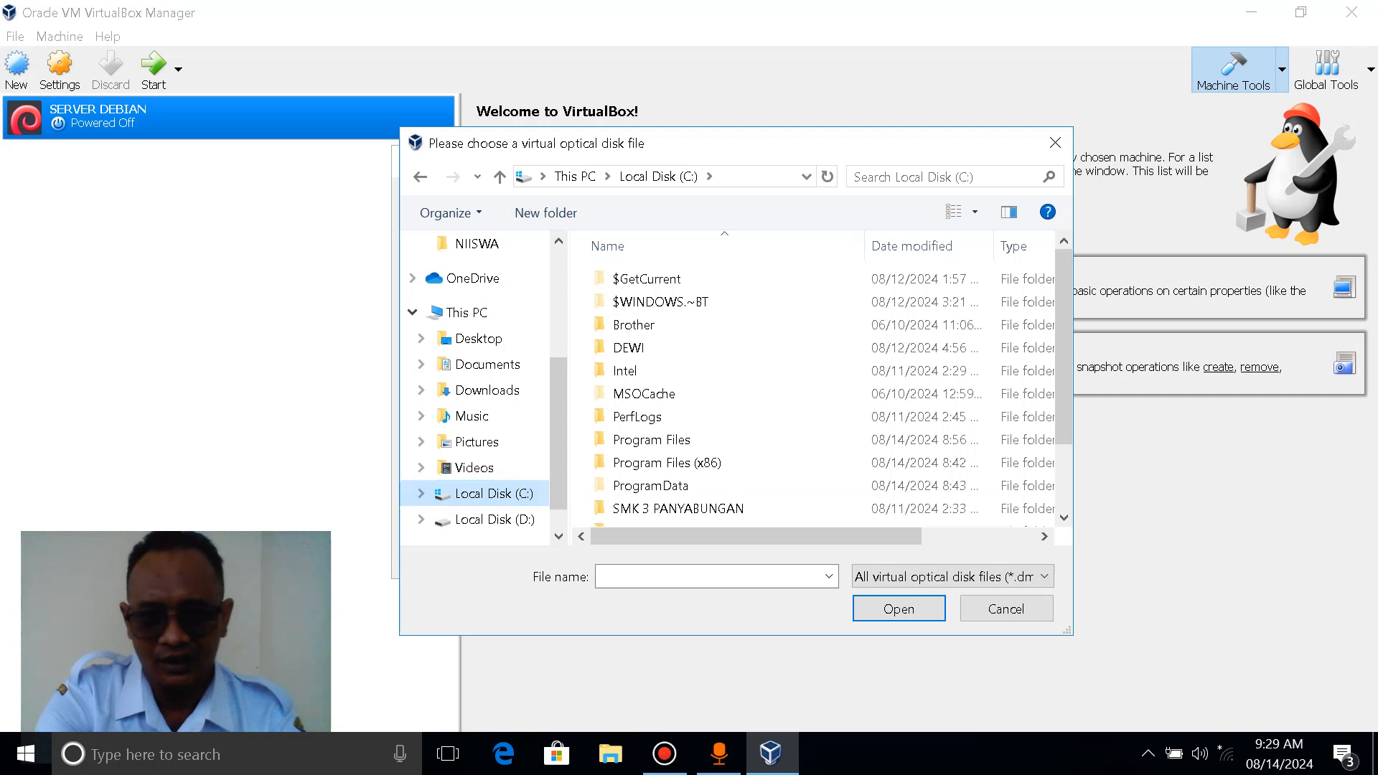
{"action": "double_click", "coordinate": [646, 508]}
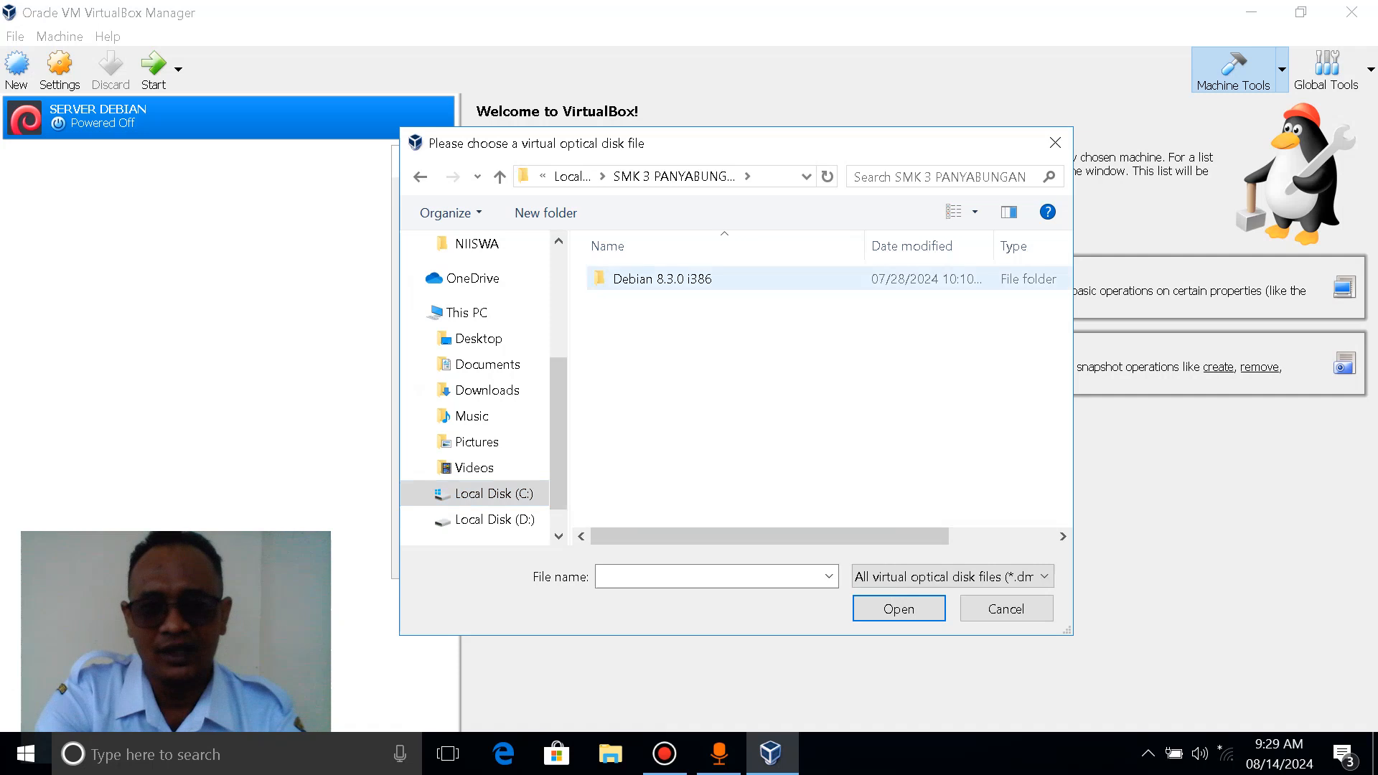
{"action": "double_click", "coordinate": [663, 279]}
{"action": "left_click", "coordinate": [675, 279]}
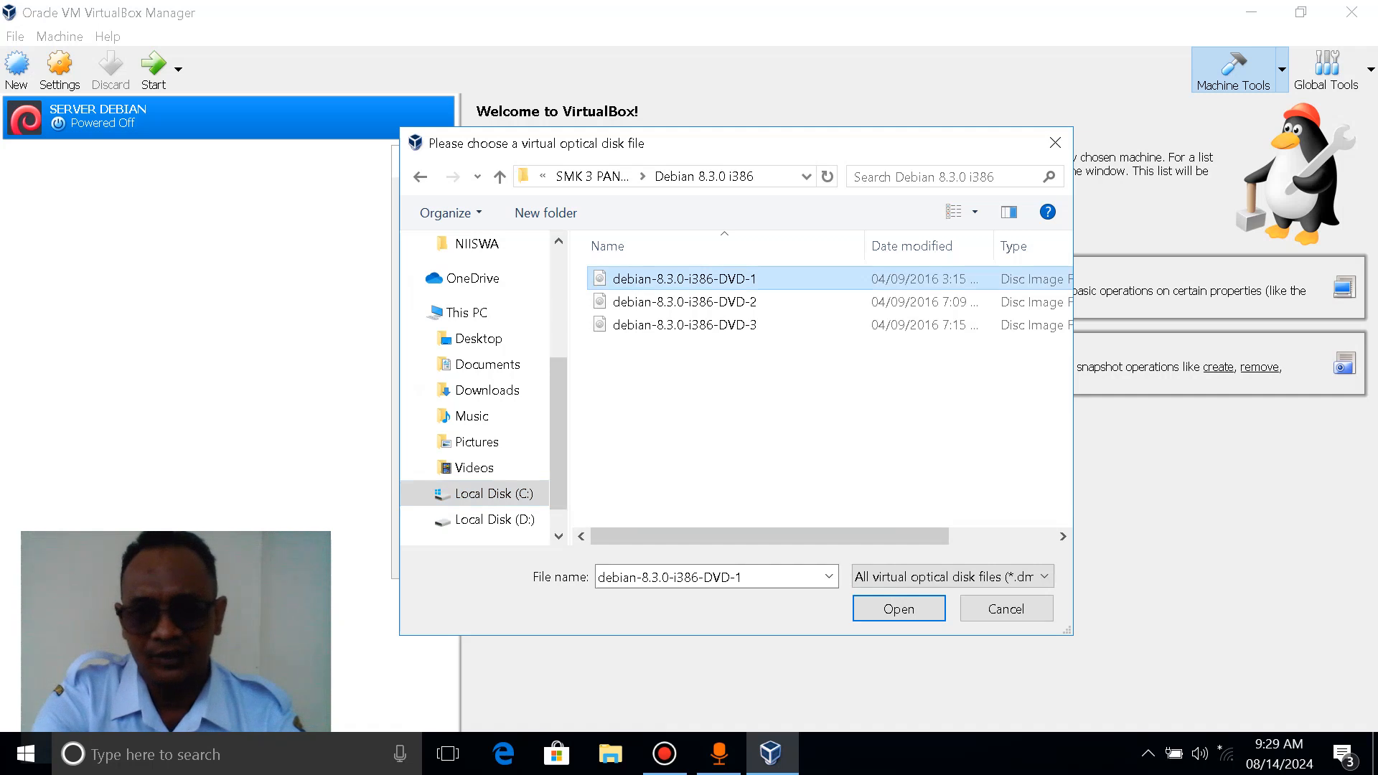
{"action": "key", "text": "Return"}
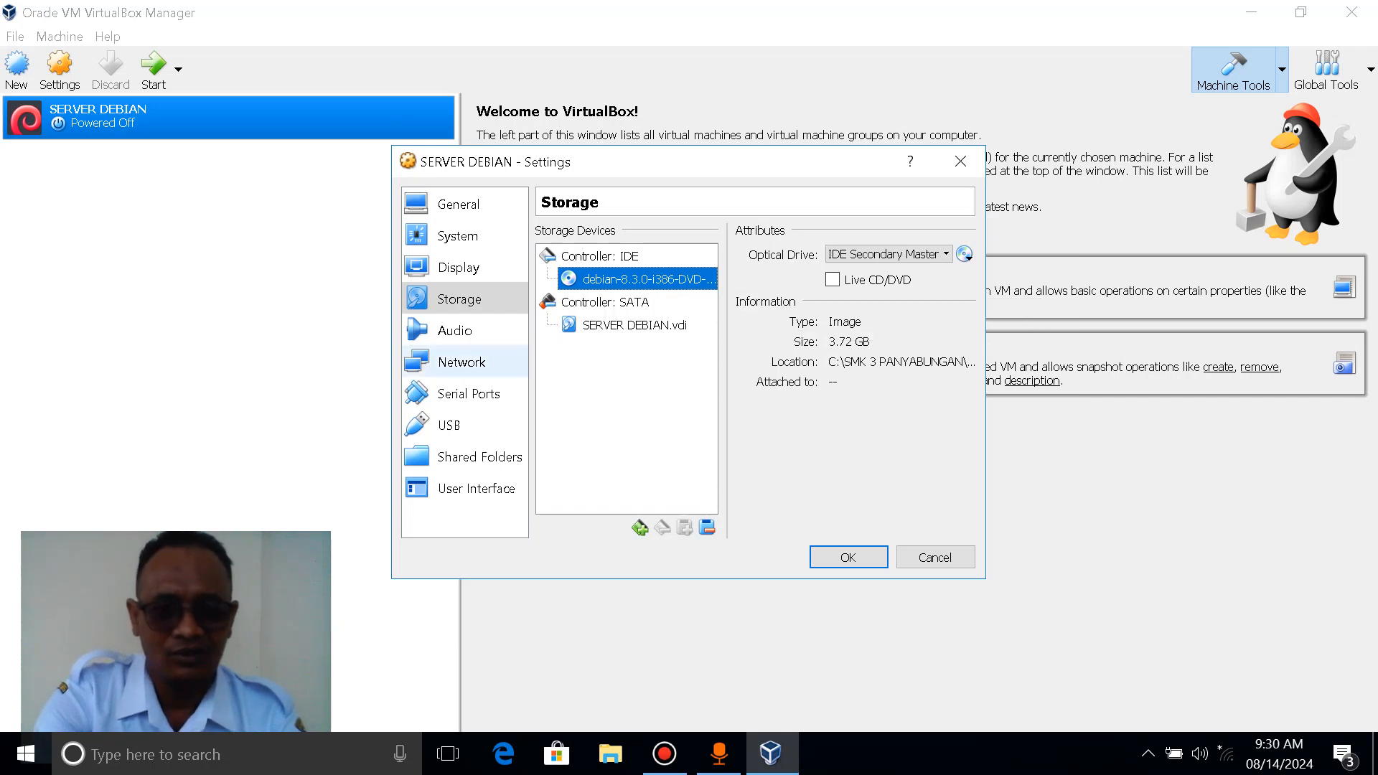
Attach SERVER DEBIAN's network Adapter 1 to the Host-only Adapter, save the settings and start the virtual machine
{"action": "left_click", "coordinate": [462, 362]}
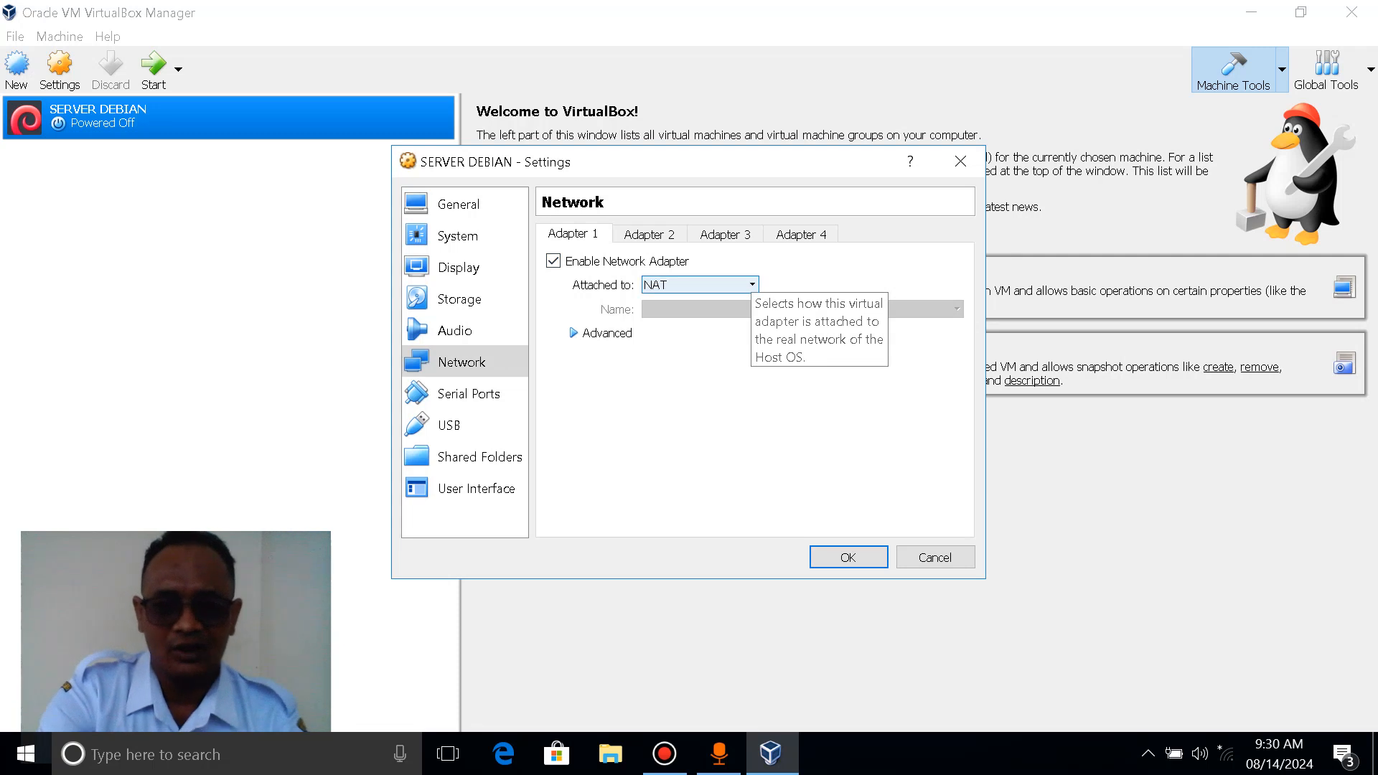
{"action": "left_click", "coordinate": [750, 285]}
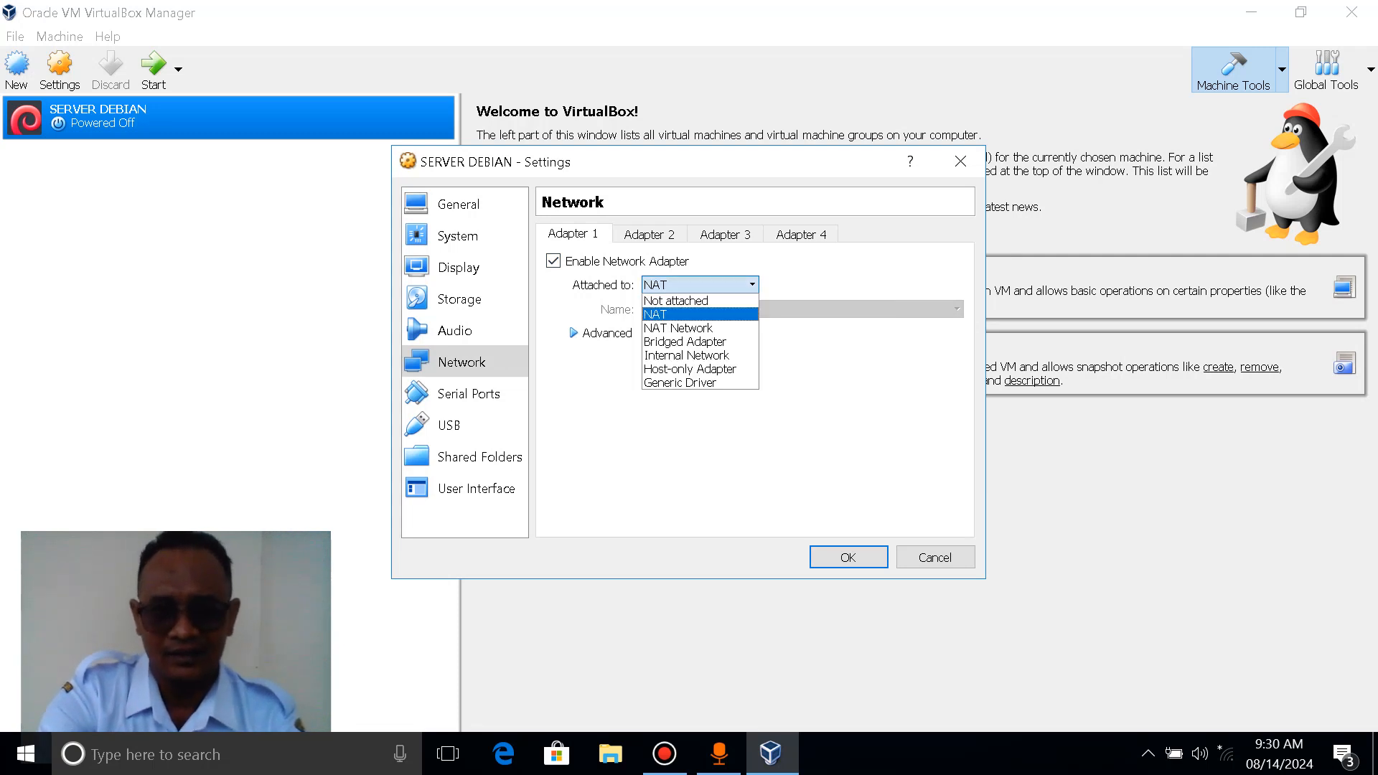
{"action": "key", "text": "Down"}
{"action": "key", "text": "Down"}
{"action": "key", "text": "Down"}
{"action": "key", "text": "Down"}
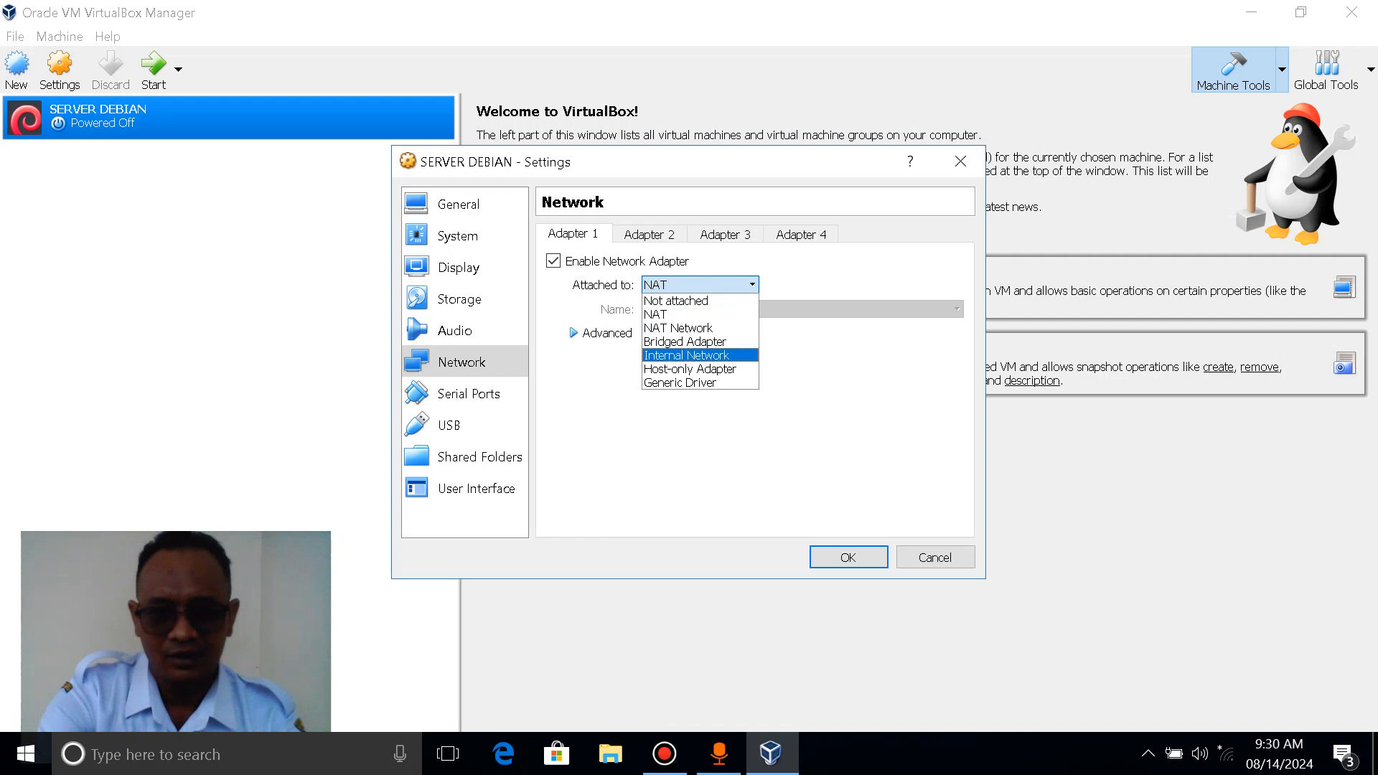
{"action": "key", "text": "Return"}
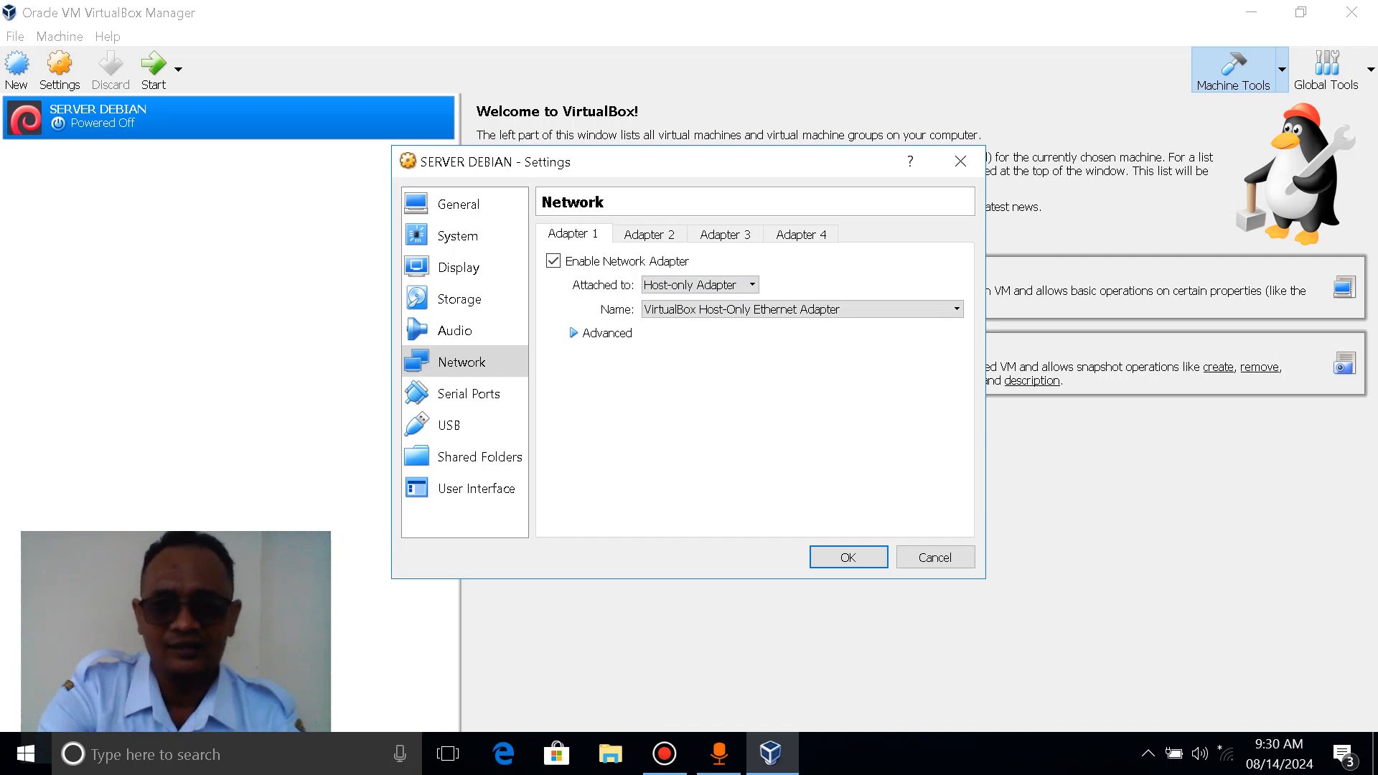
{"action": "left_click", "coordinate": [848, 557]}
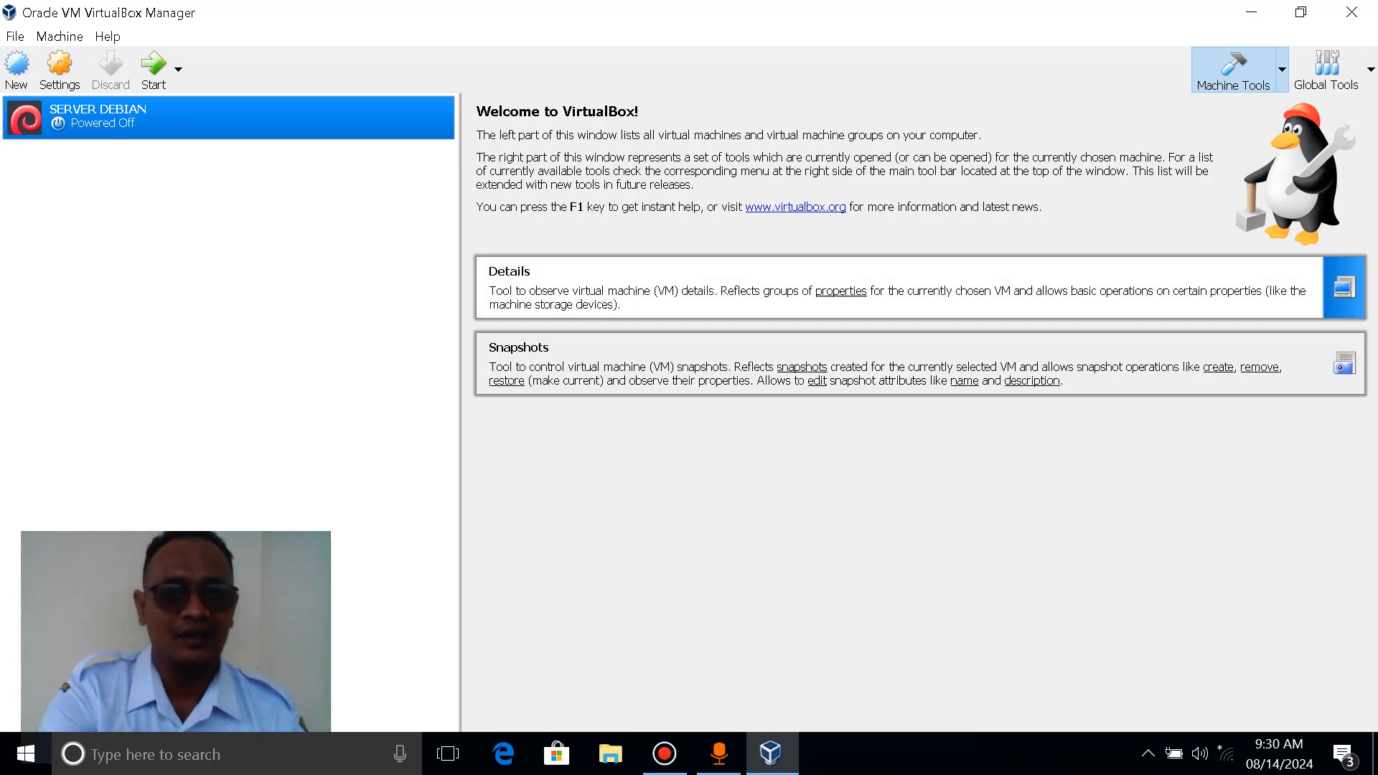
{"action": "left_click", "coordinate": [153, 68]}
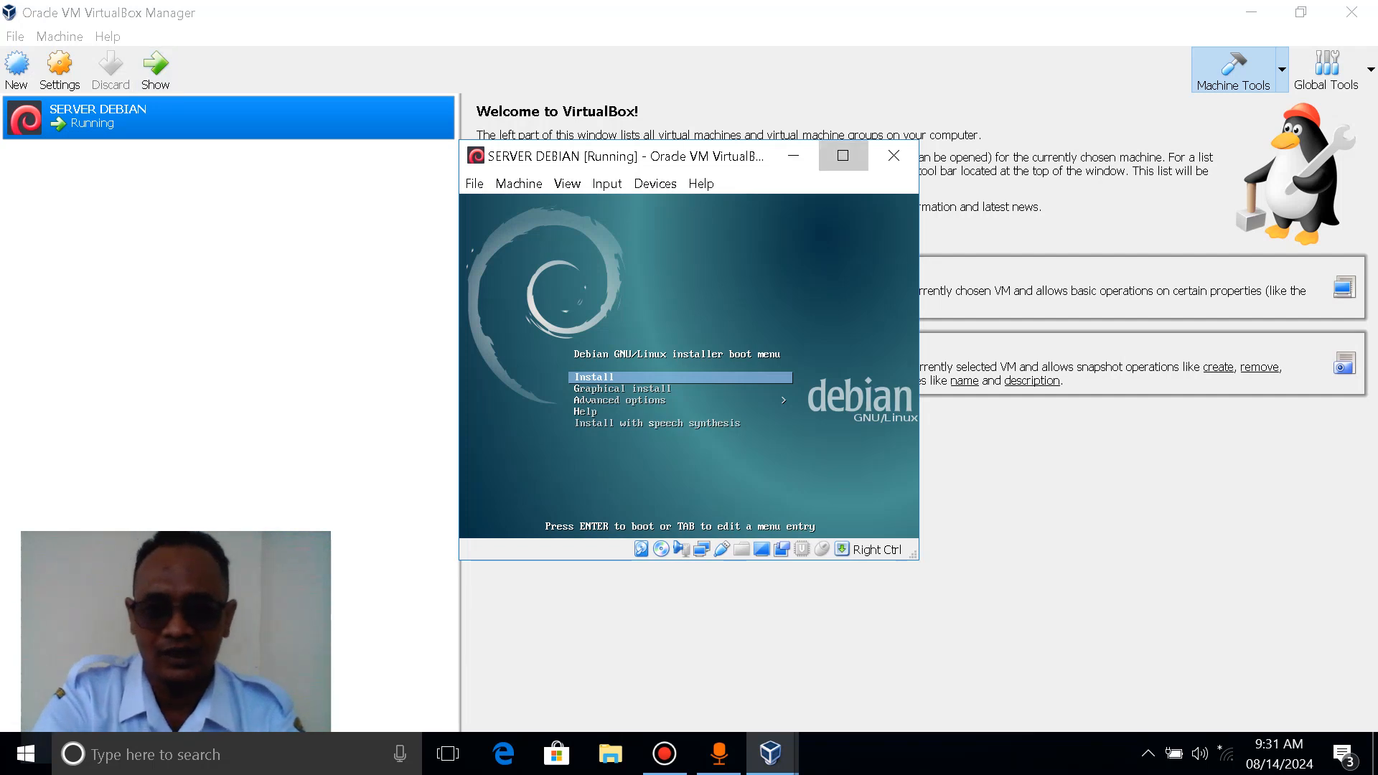
Maximize the machine window, start the text-mode Install and choose Indonesian as the installation language, agreeing to continue with its incomplete translation
{"action": "left_click", "coordinate": [843, 156]}
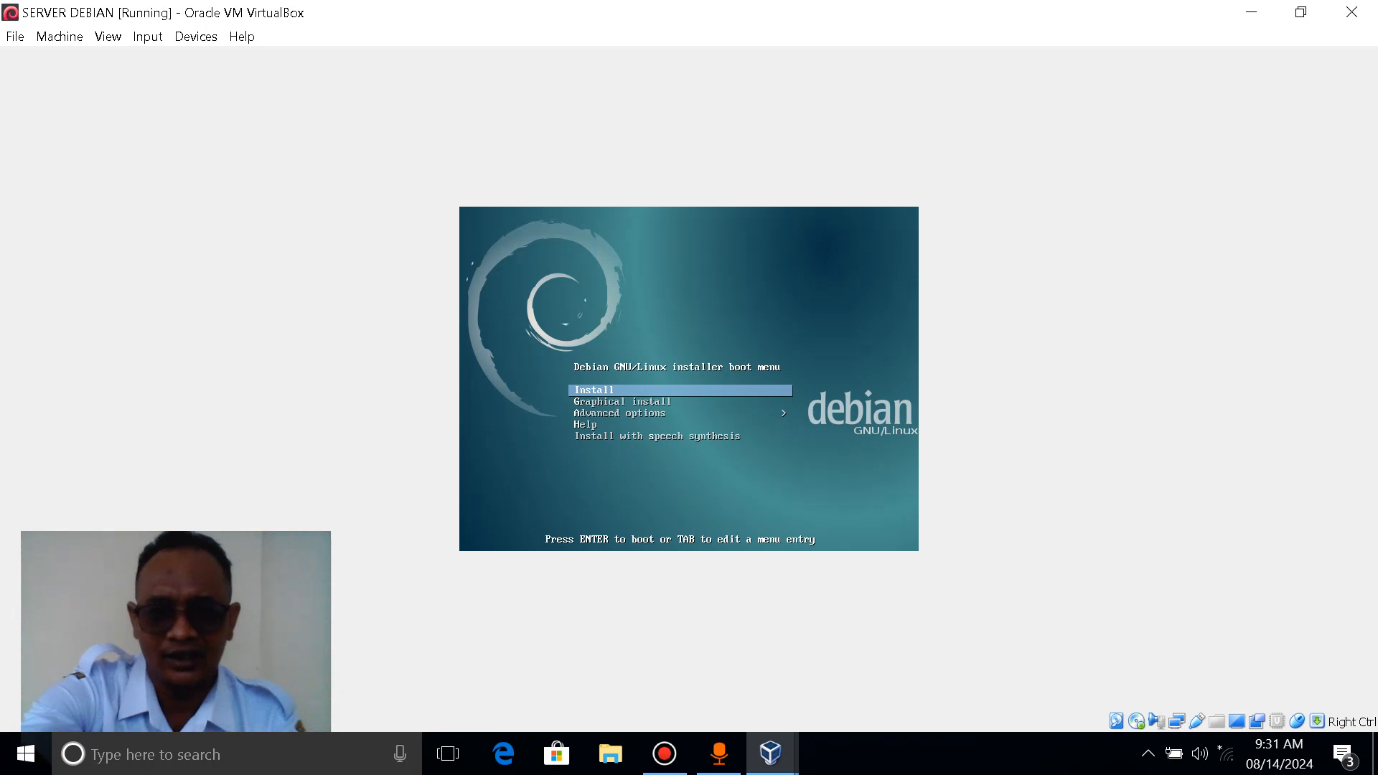
{"action": "key", "text": "Return"}
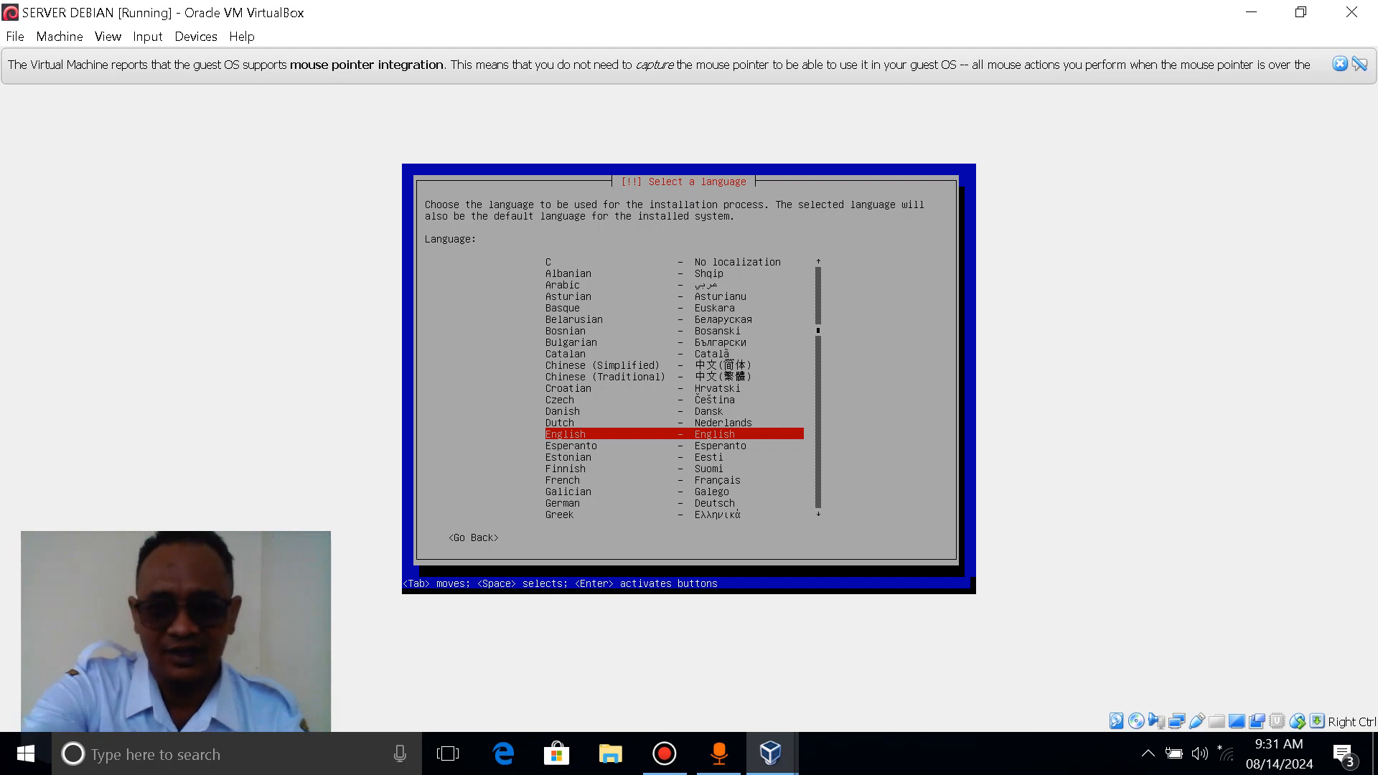
{"action": "key", "text": "i"}
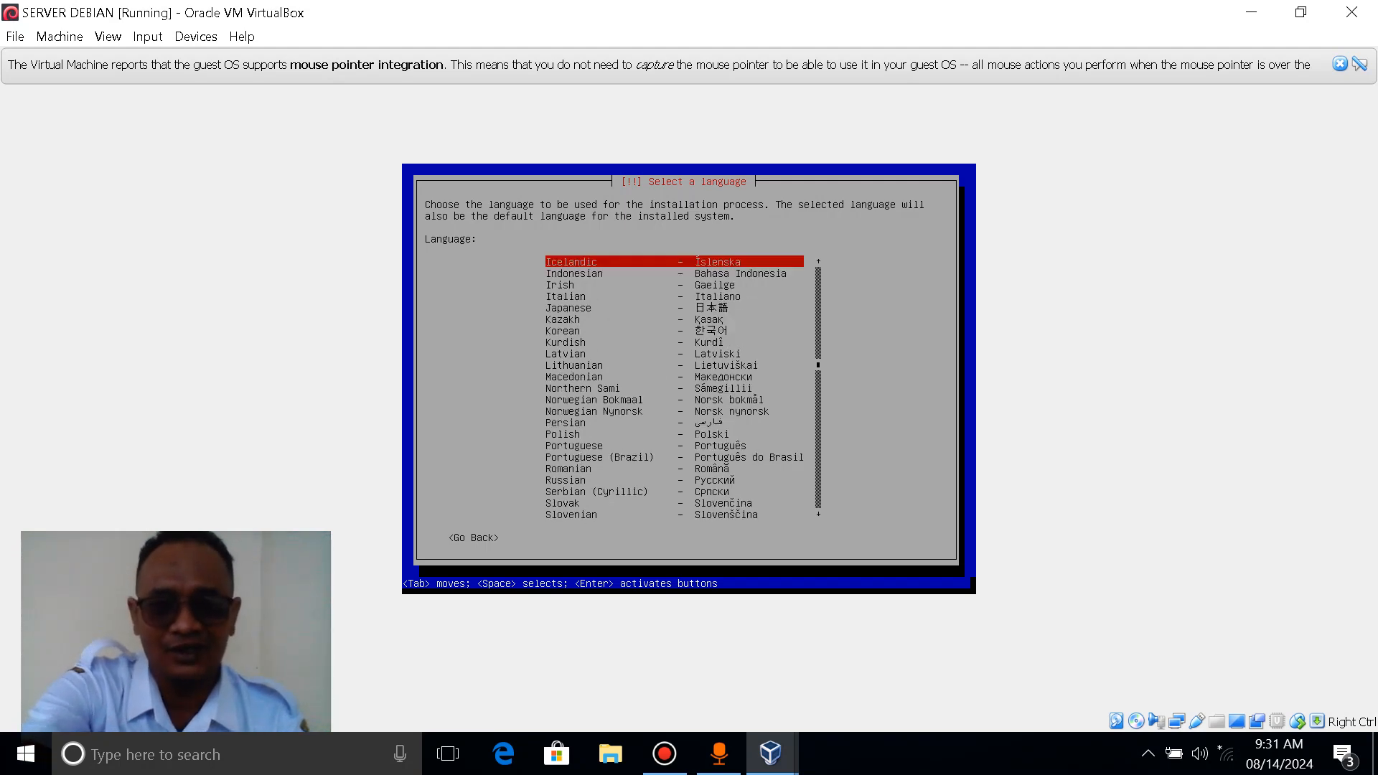
{"action": "key", "text": "Down"}
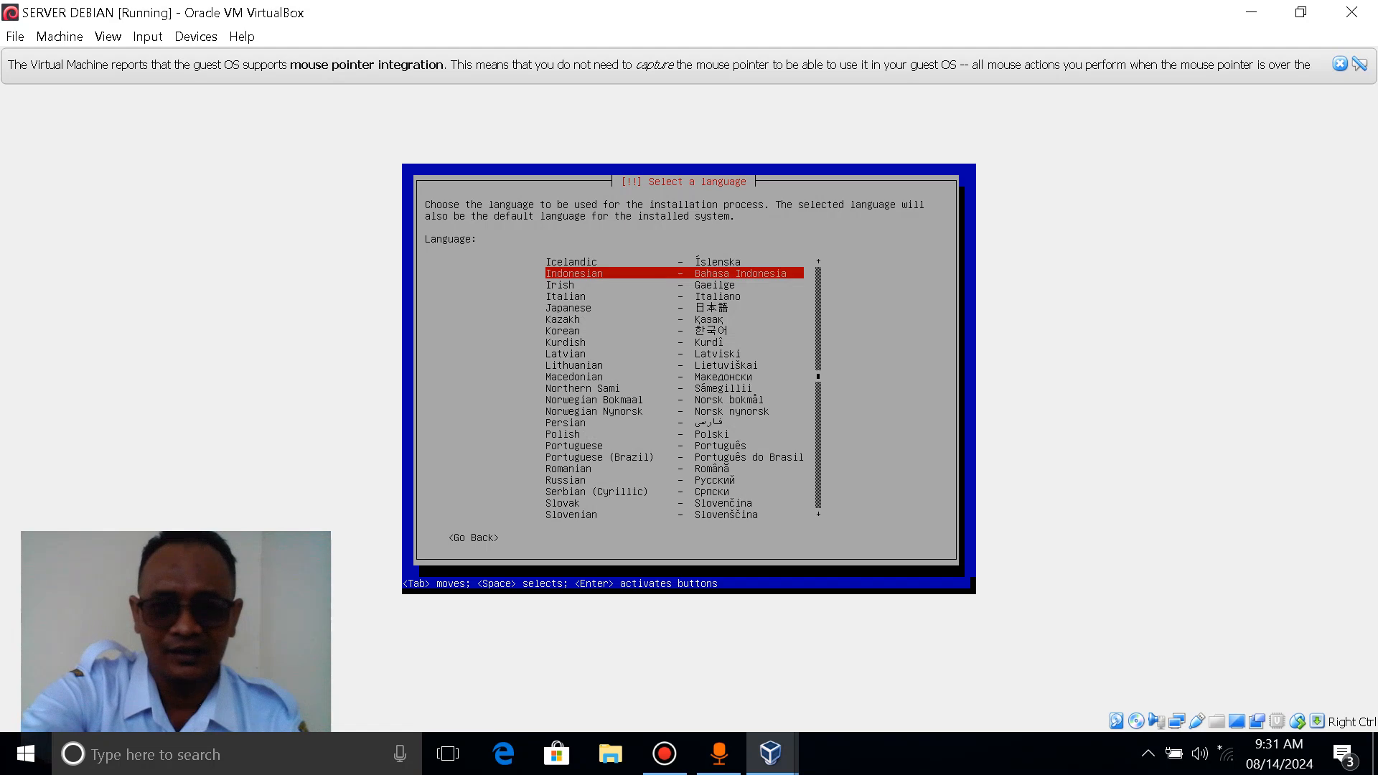
{"action": "key", "text": "Return"}
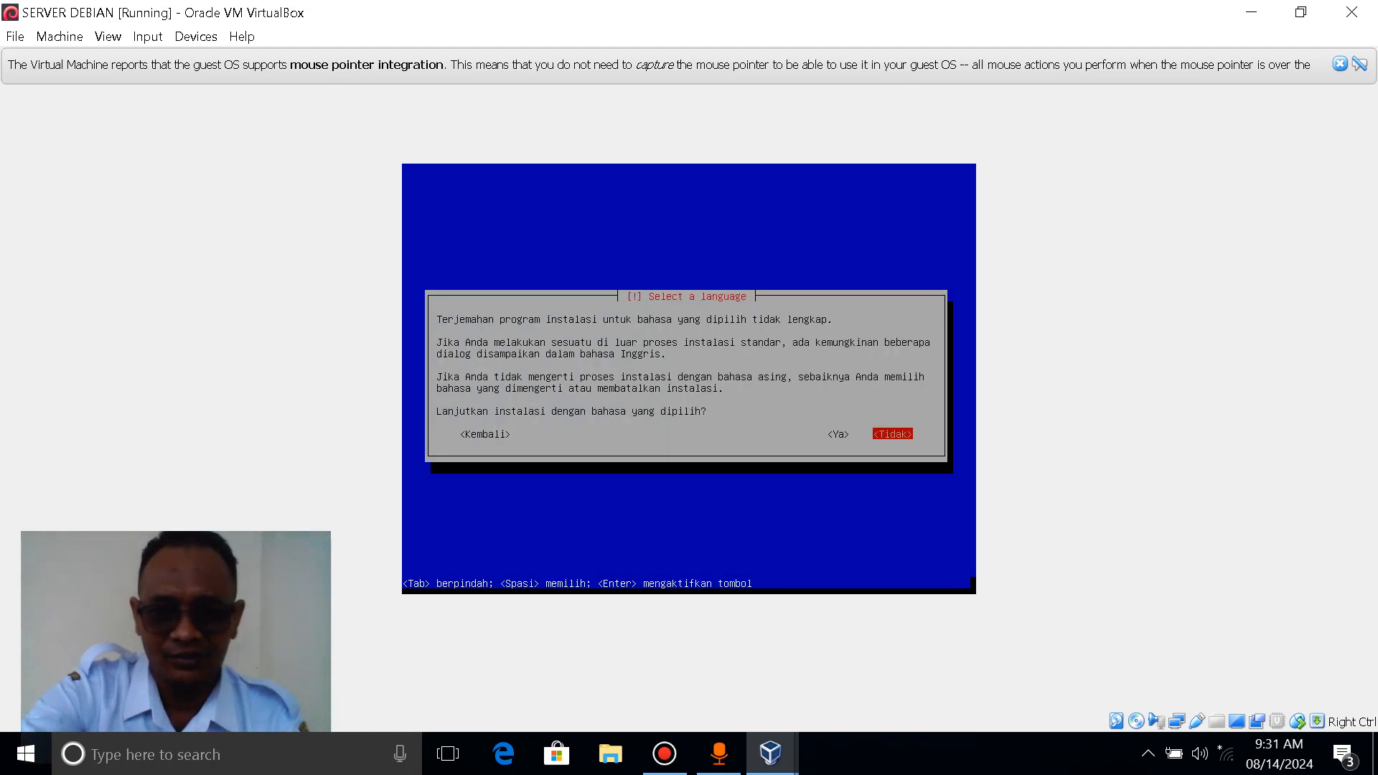
{"action": "key", "text": "Left"}
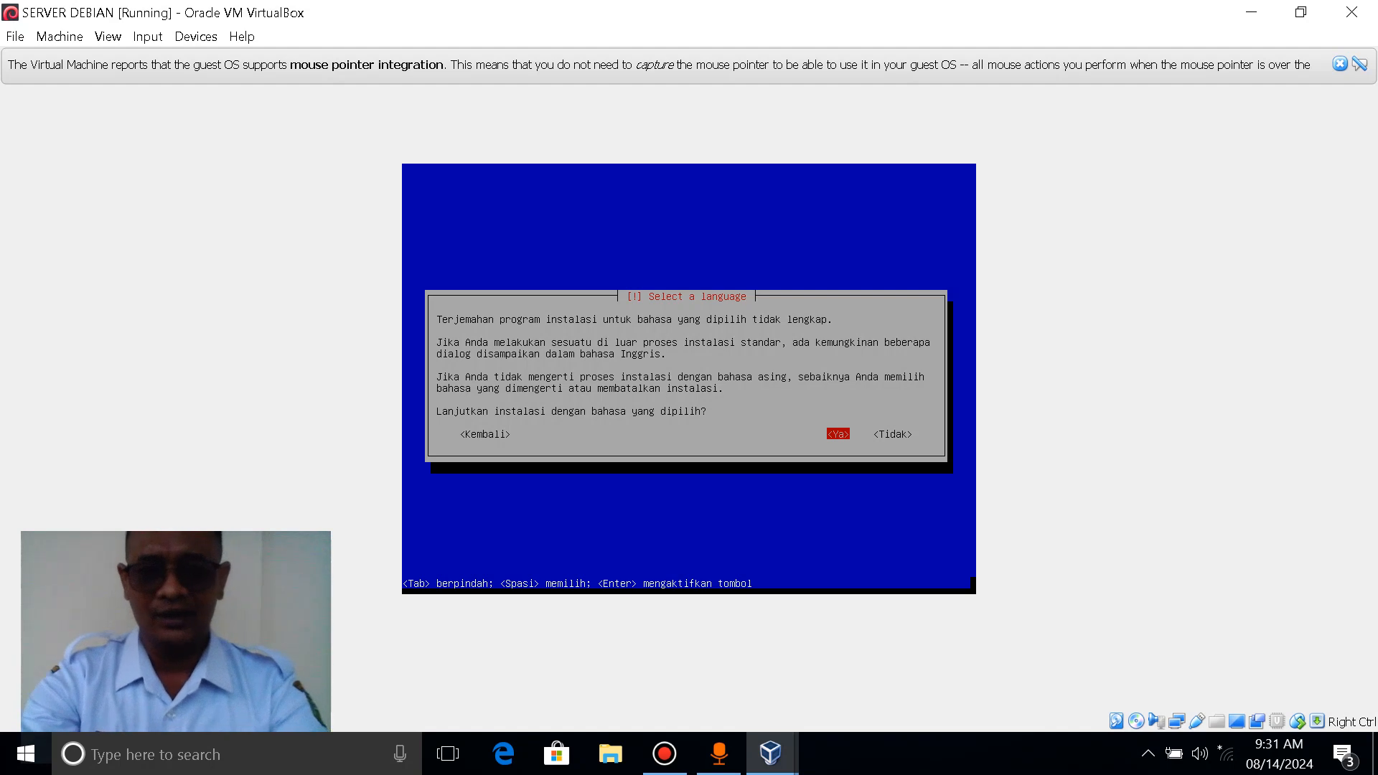
{"action": "key", "text": "Return"}
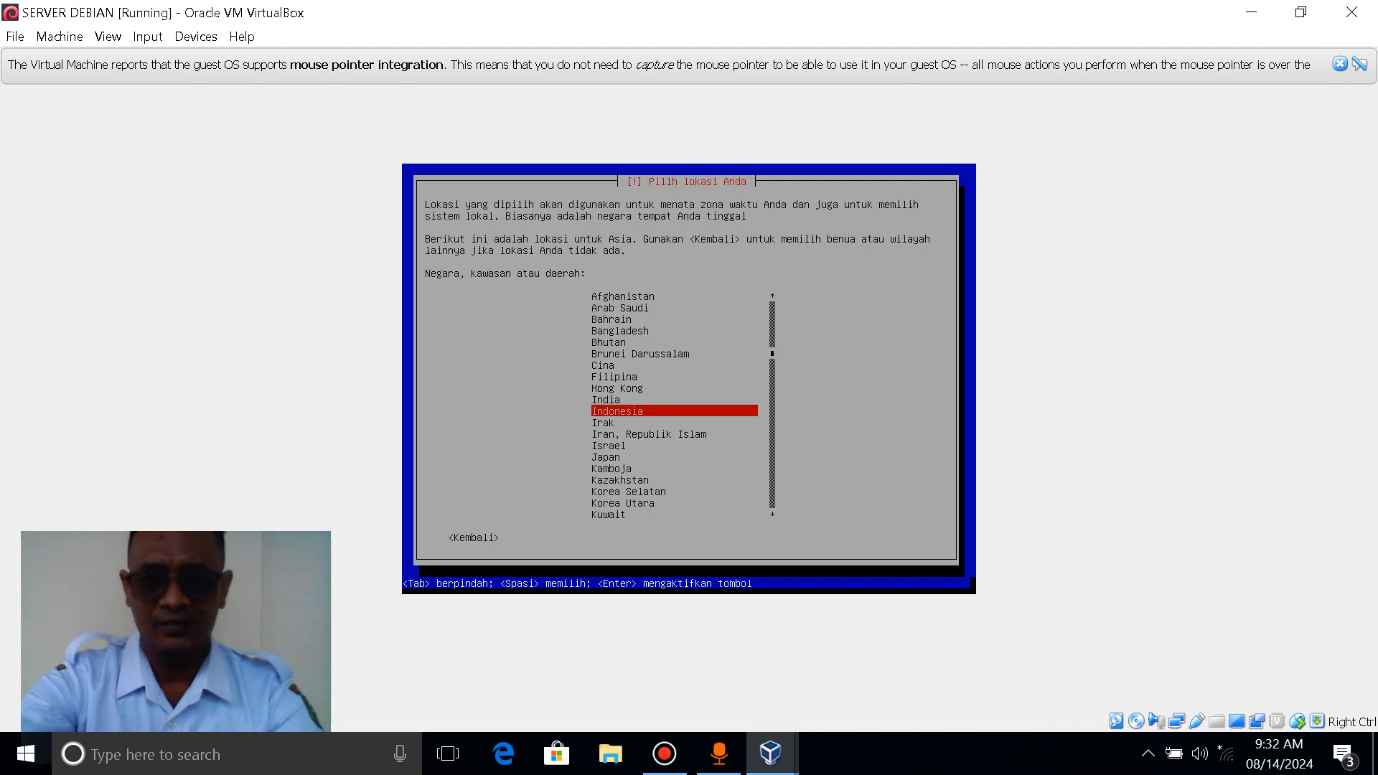
Set the location to Indonesia and the keyboard layout to American English (Inggris Amerika)
{"action": "key", "text": "Return"}
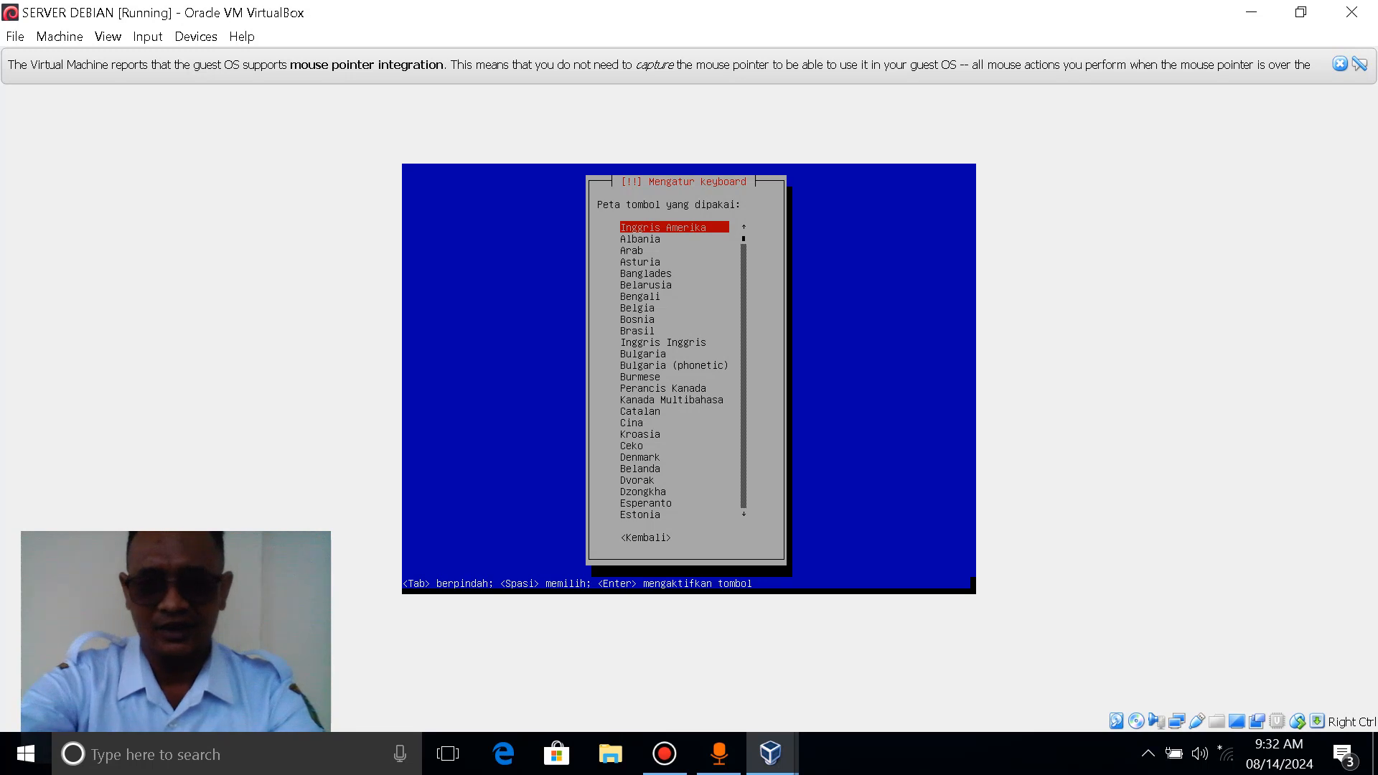
{"action": "key", "text": "Return"}
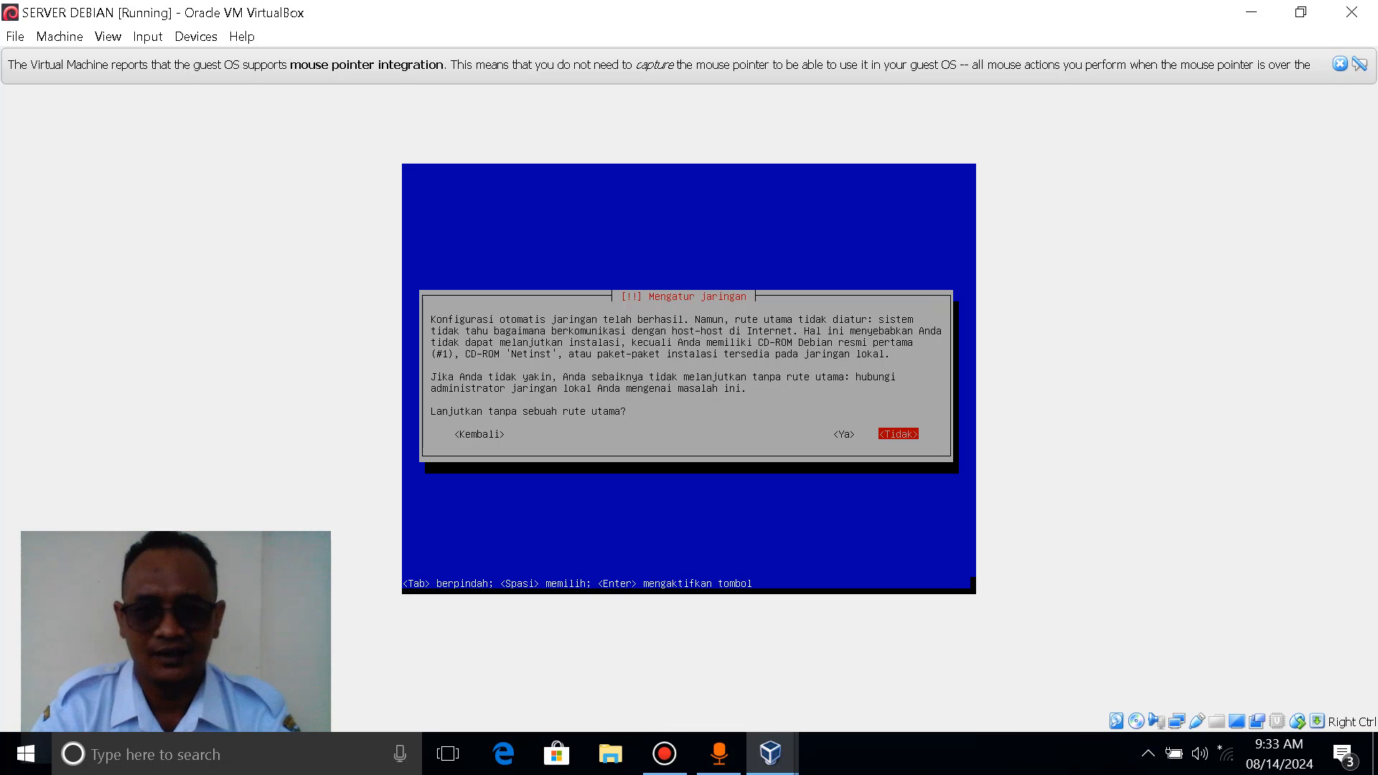
Decline continuing without a default route, choose manual network configuration and set the IP address to 200.100.0.1
{"action": "key", "text": "Return"}
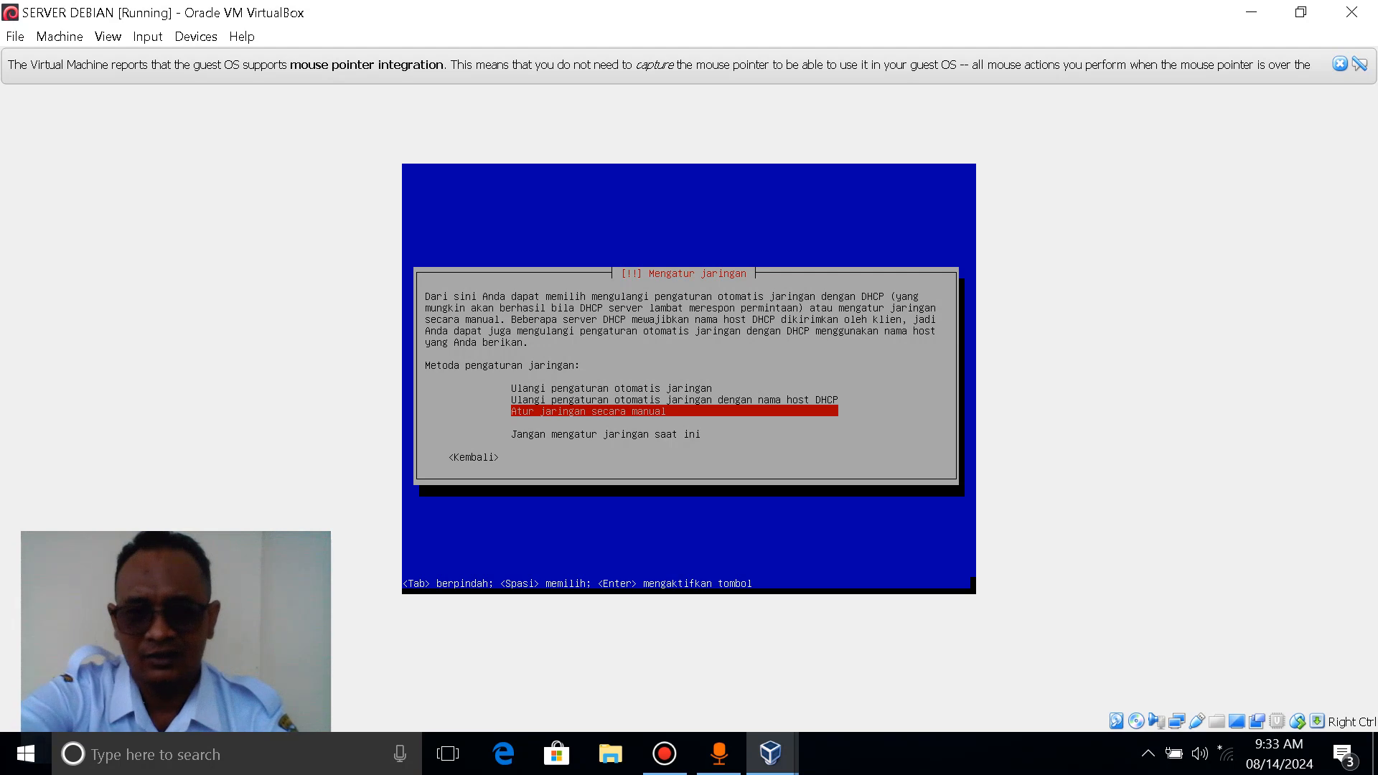
{"action": "key", "text": "Return"}
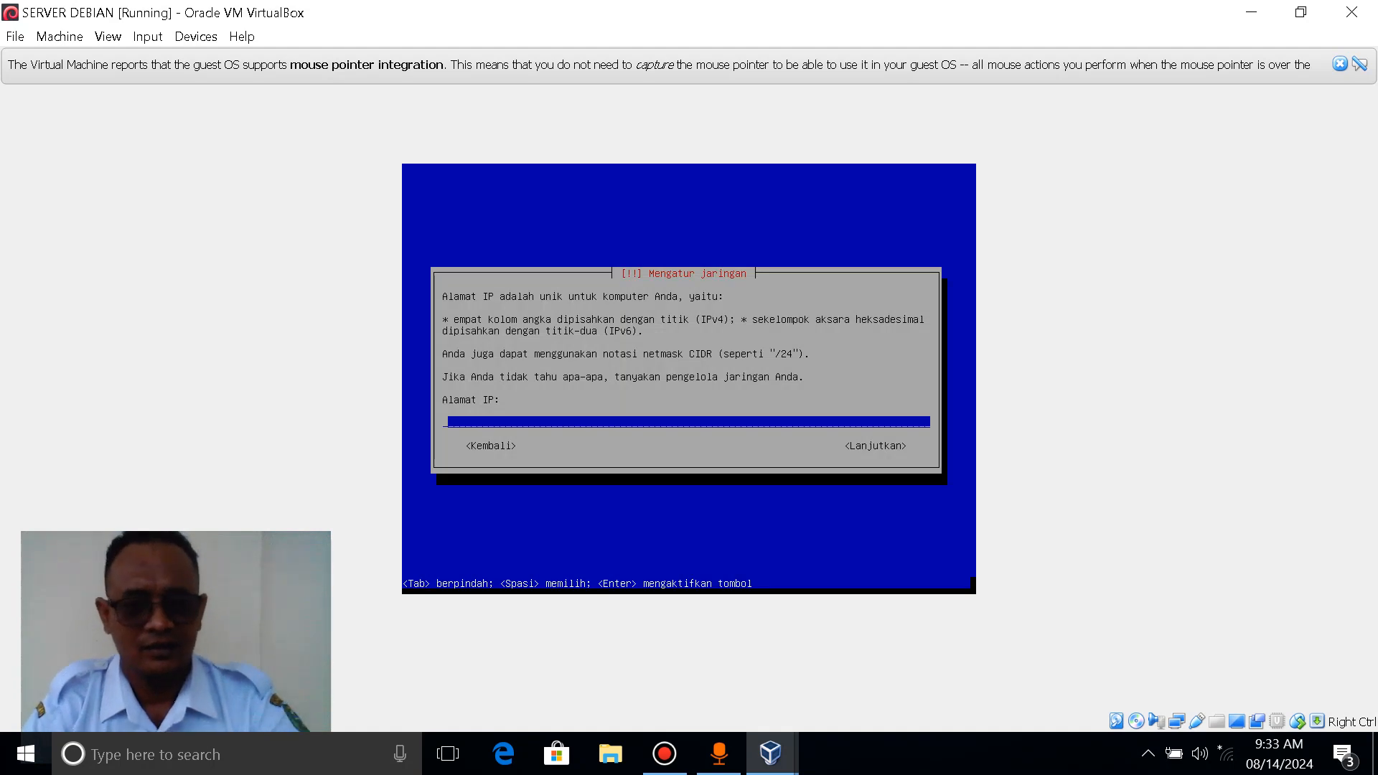
{"action": "type", "text": "200"}
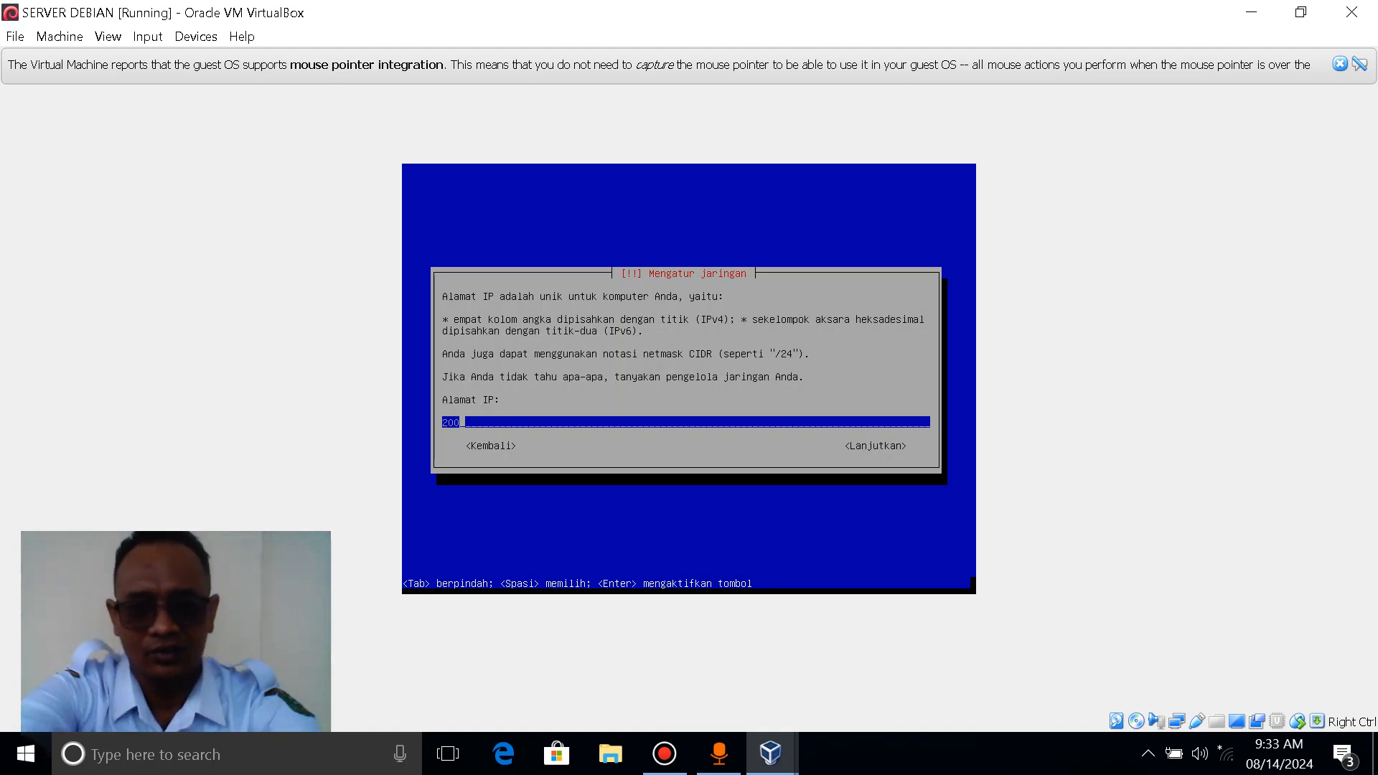
{"action": "type", "text": ".100"}
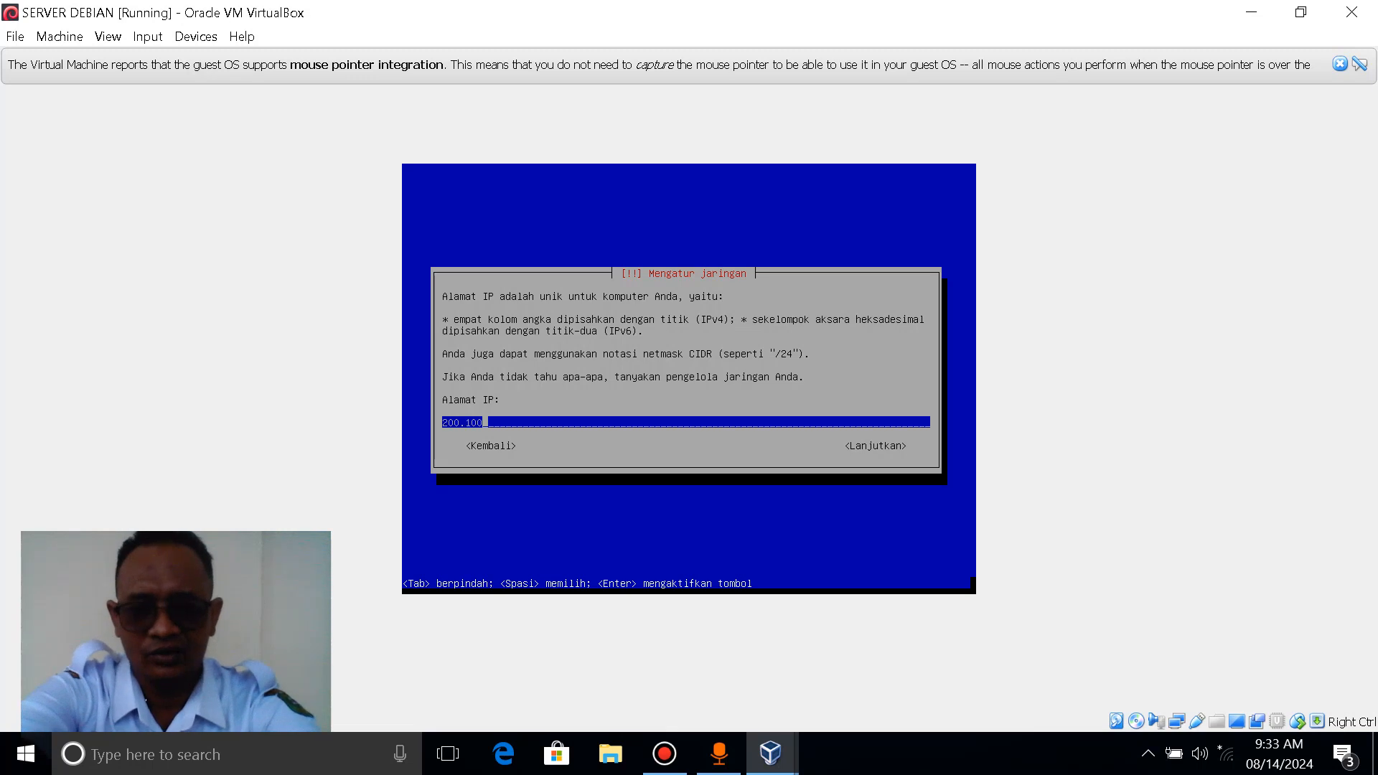
{"action": "type", "text": ".x.1"}
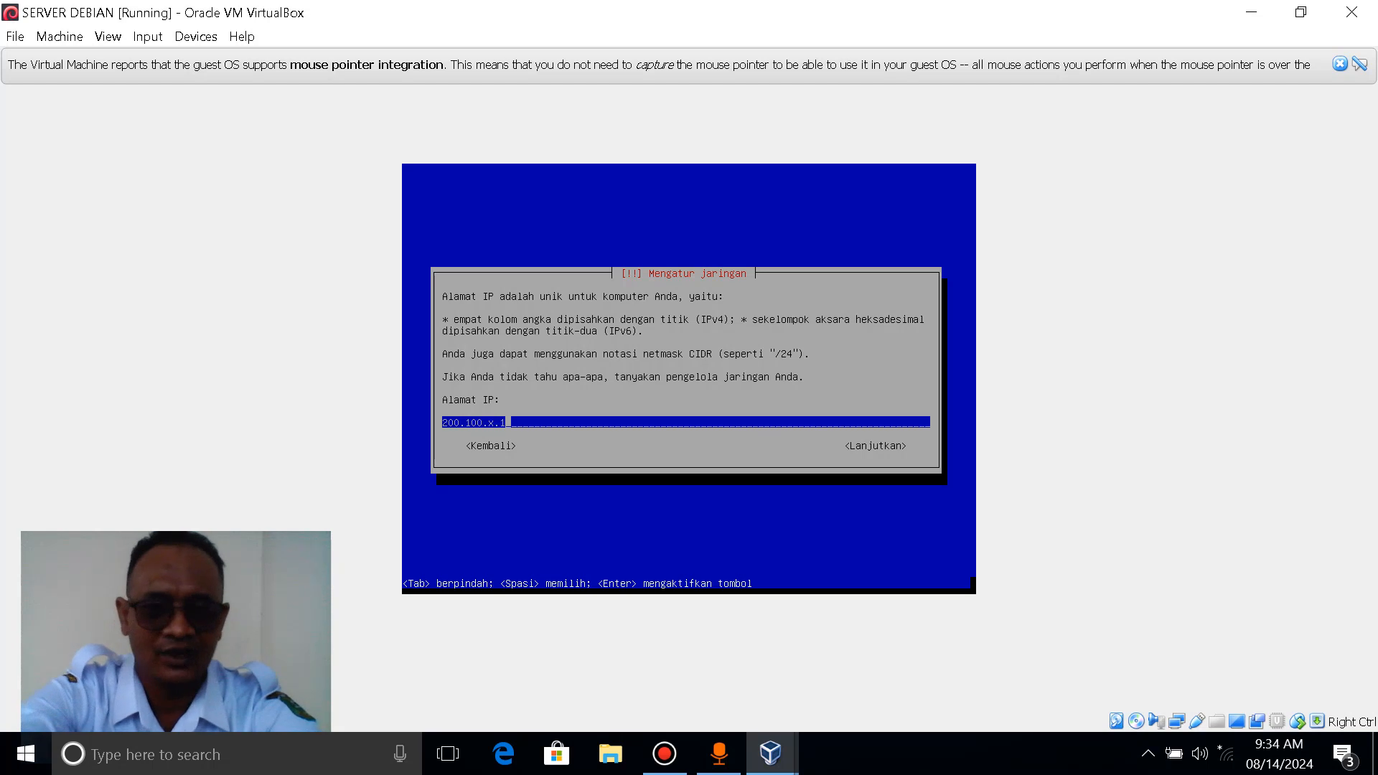
{"action": "key", "text": "Left"}
{"action": "key", "text": "Delete"}
{"action": "key", "text": "BackSpace"}
{"action": "key", "text": "BackSpace"}
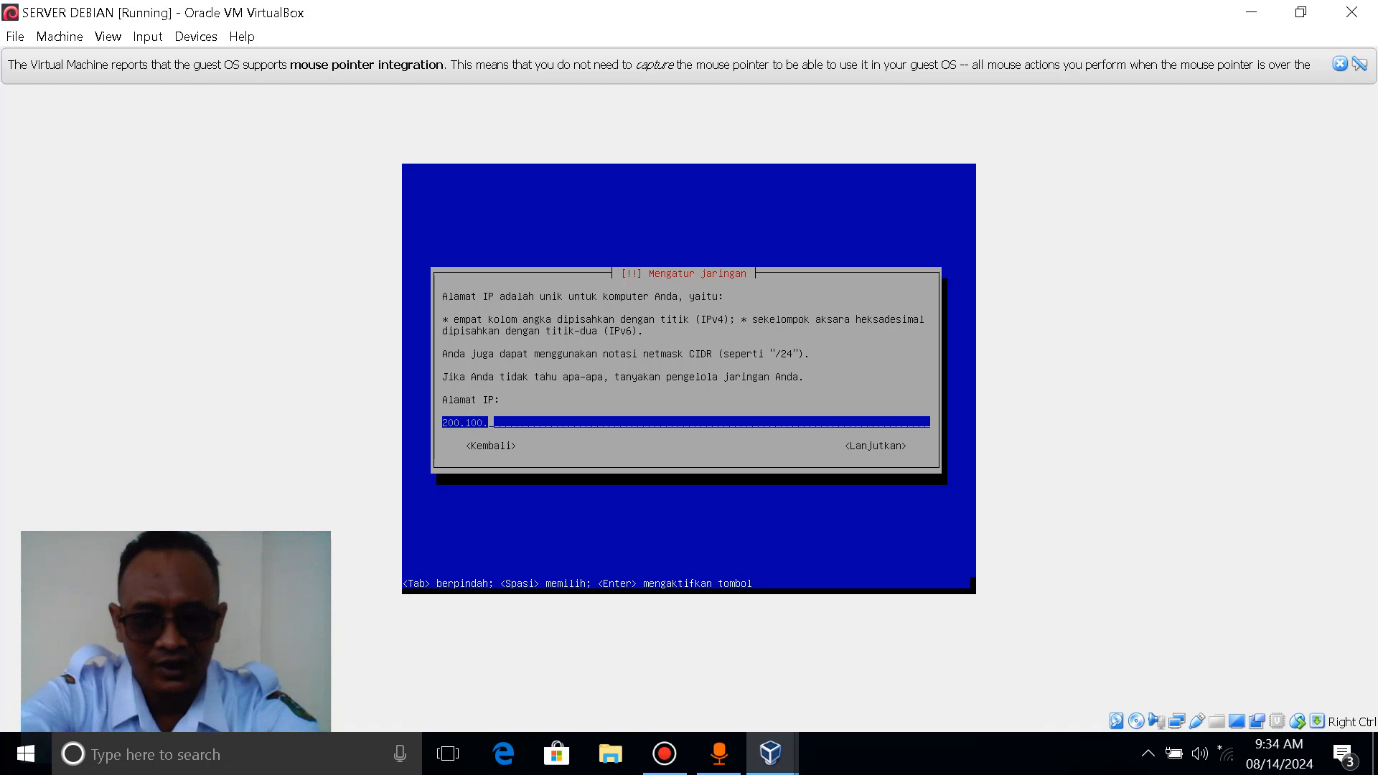
{"action": "type", "text": "0.1"}
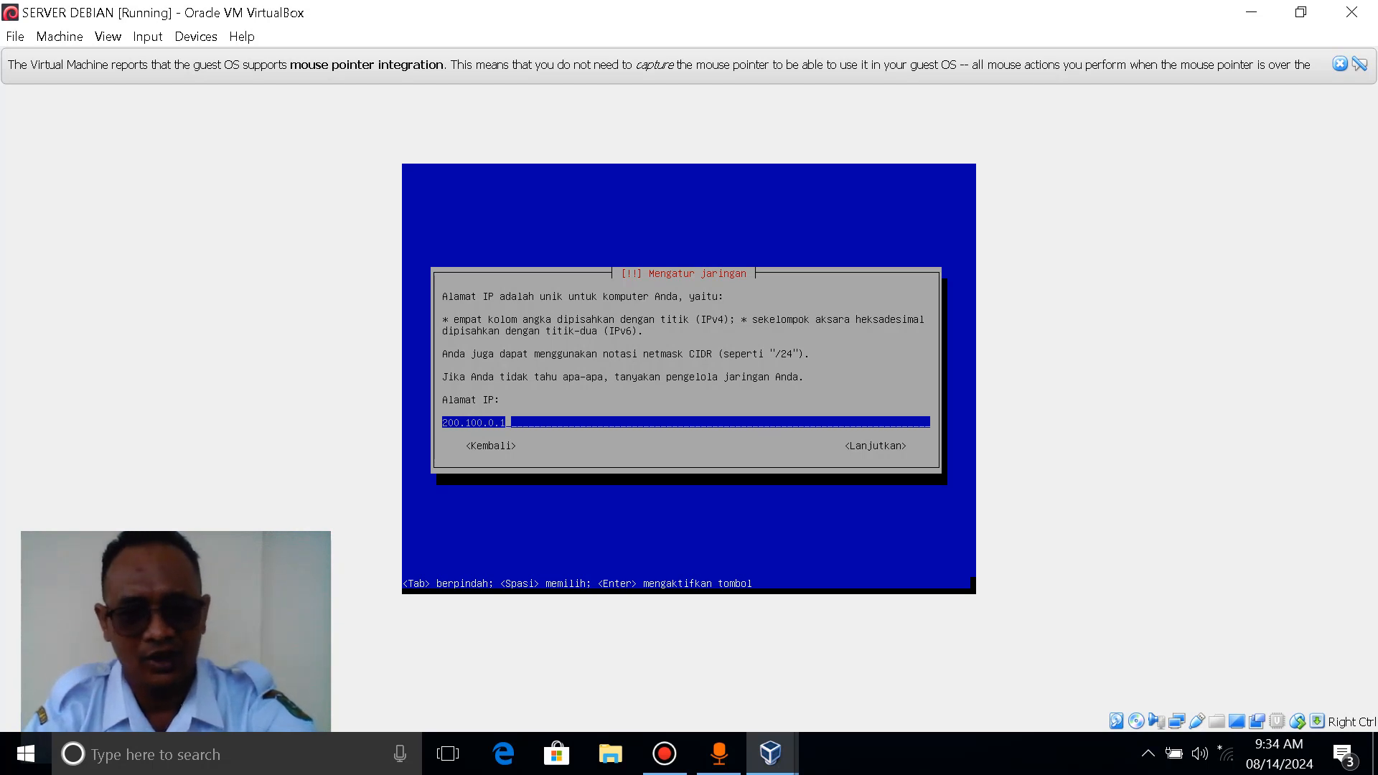
{"action": "key", "text": "Tab"}
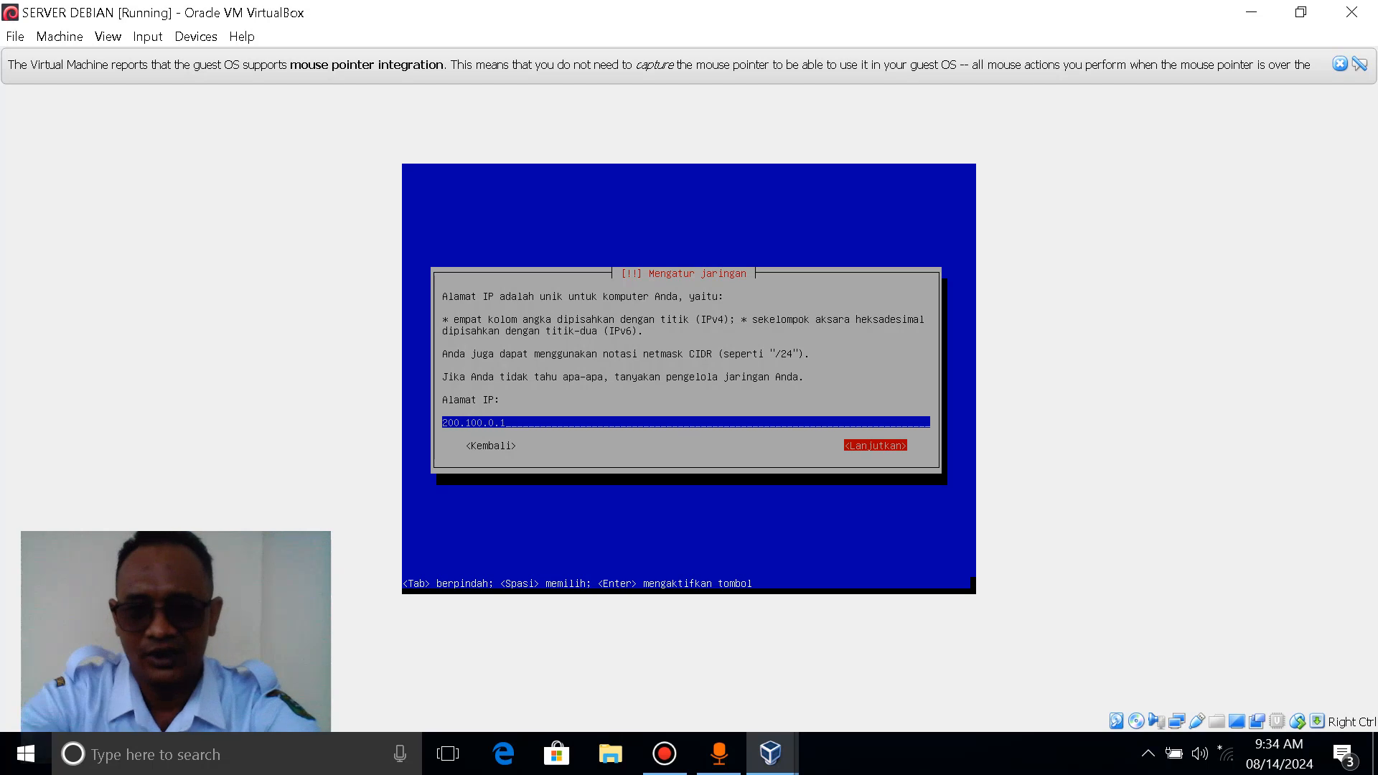
{"action": "key", "text": "Return"}
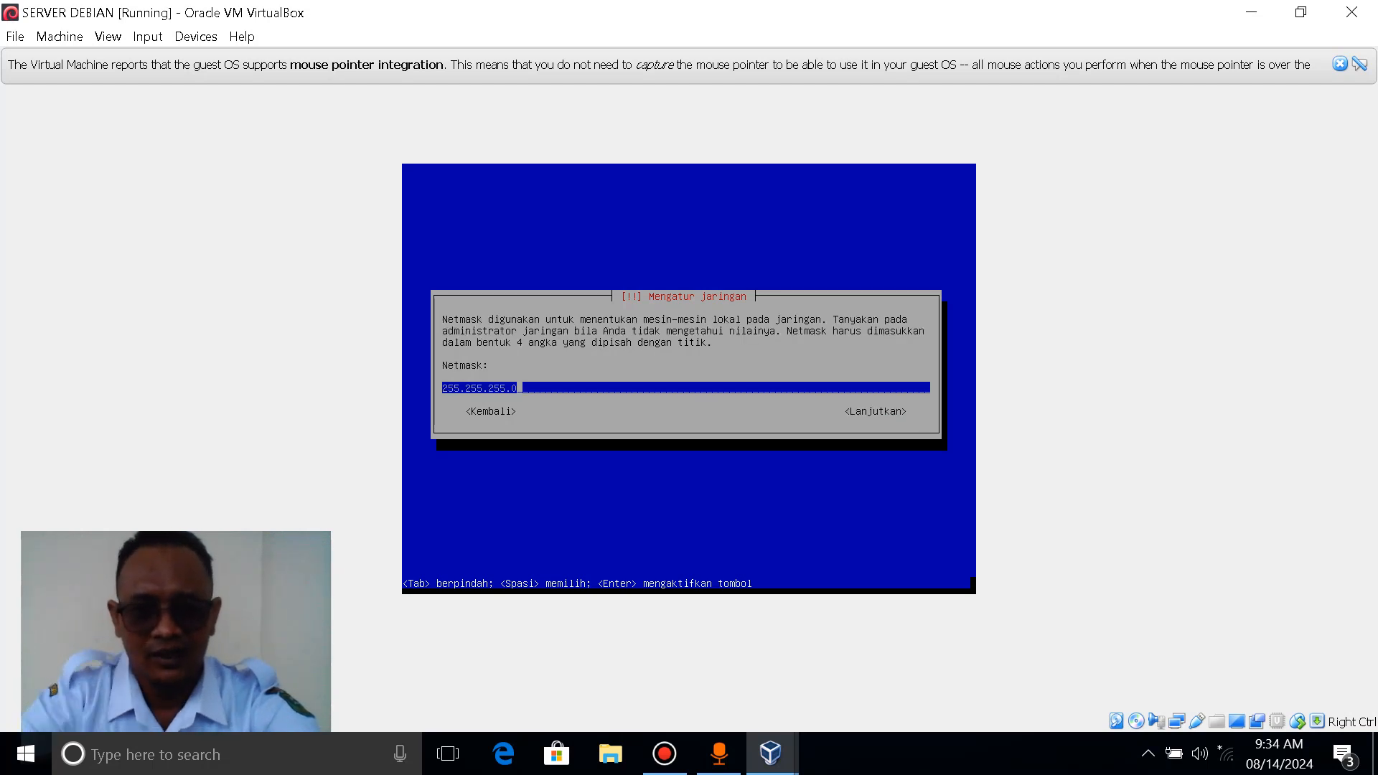
Accept the netmask 255.255.255.0 and use 200.100.0.1 for both the gateway and the DNS server address
{"action": "key", "text": "Tab"}
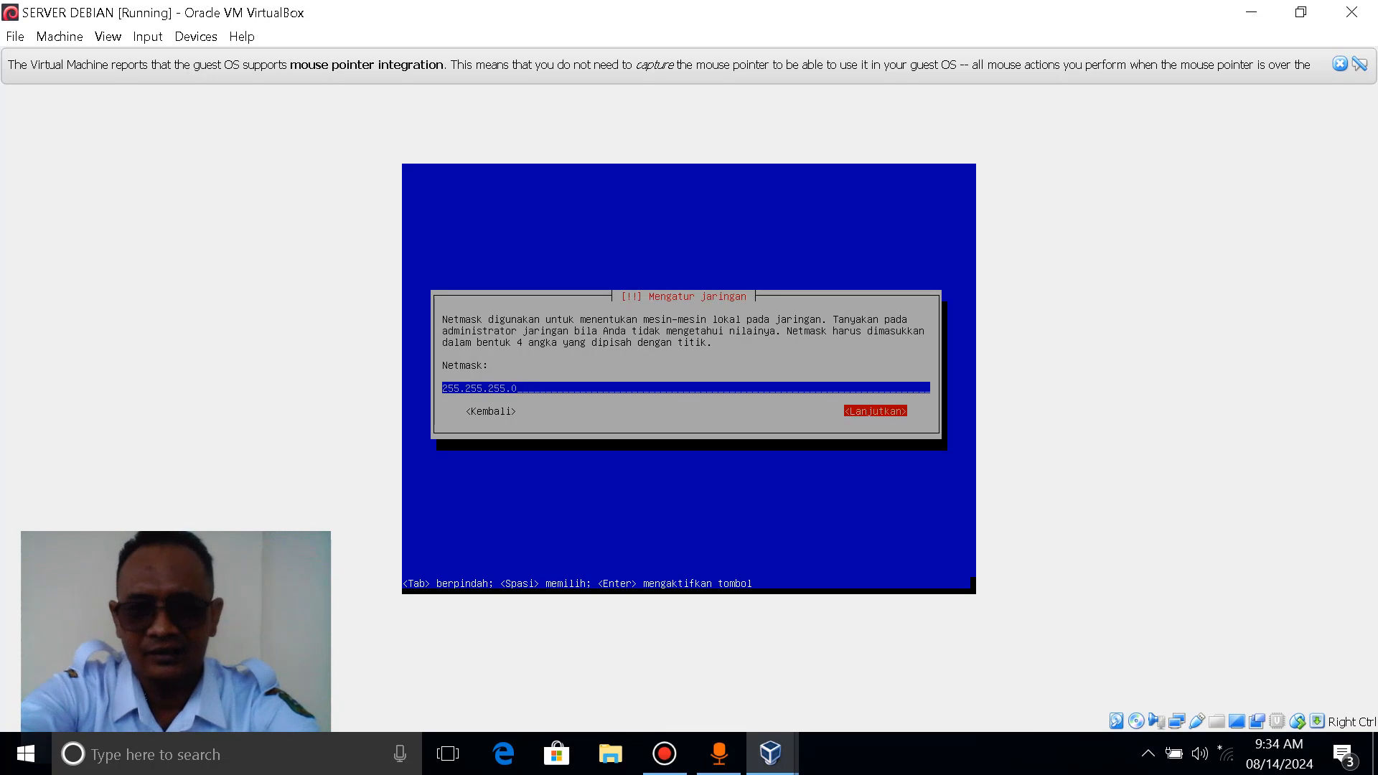
{"action": "key", "text": "Return"}
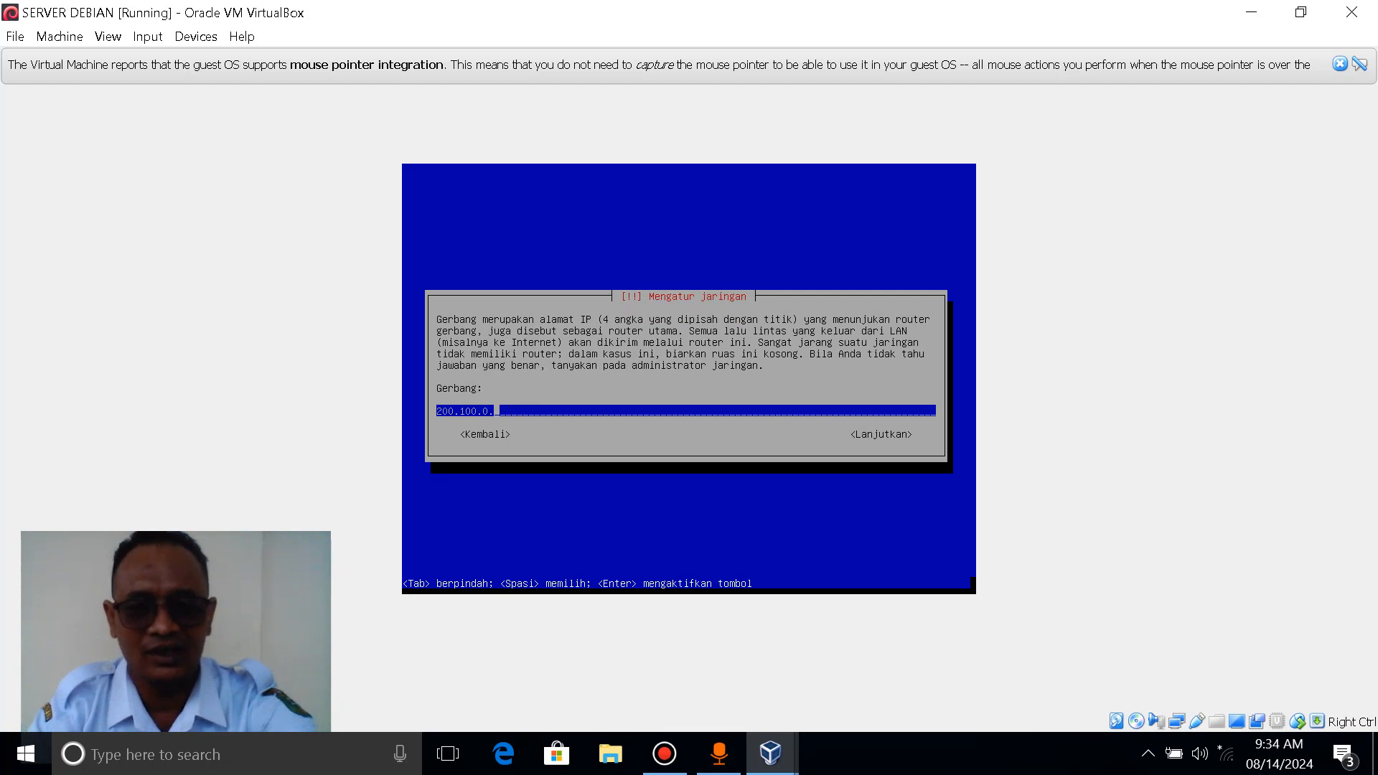
{"action": "type", "text": "1"}
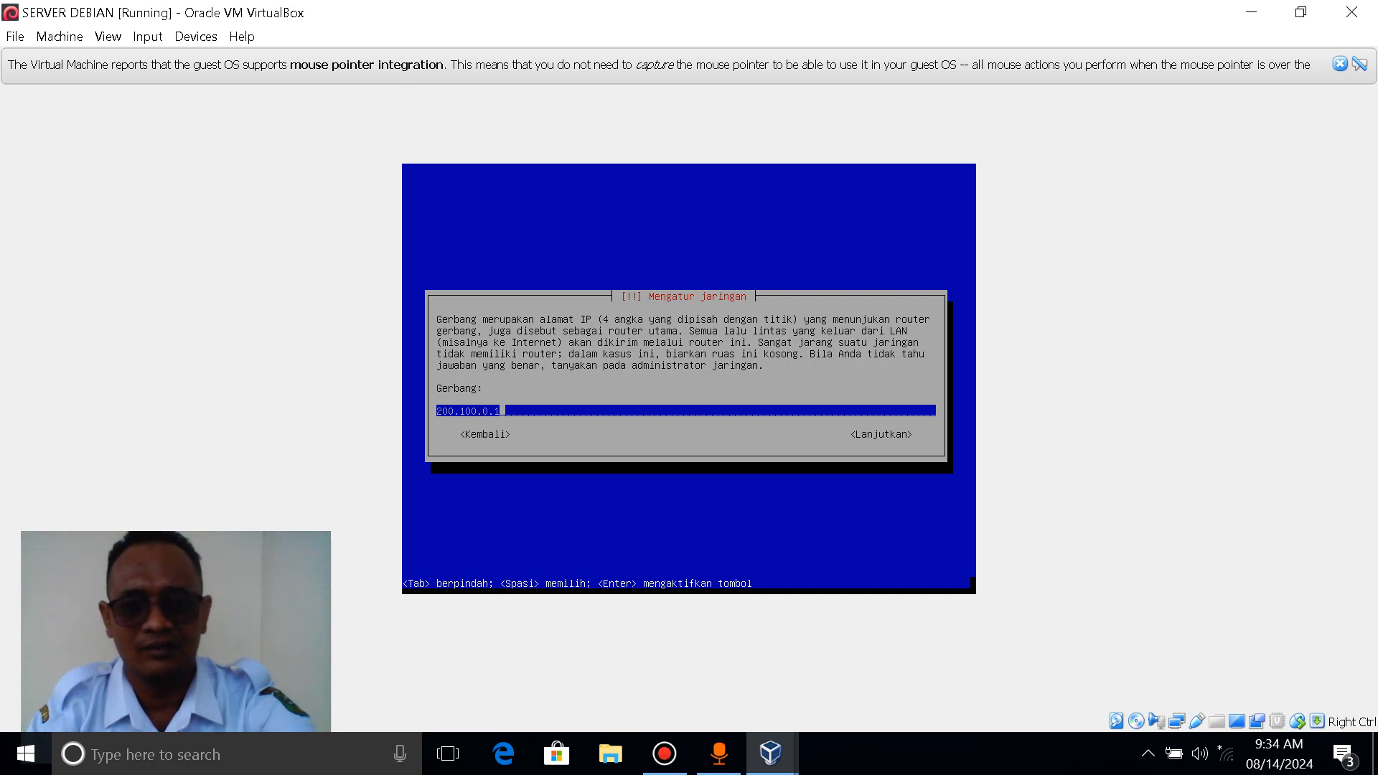
{"action": "key", "text": "Tab"}
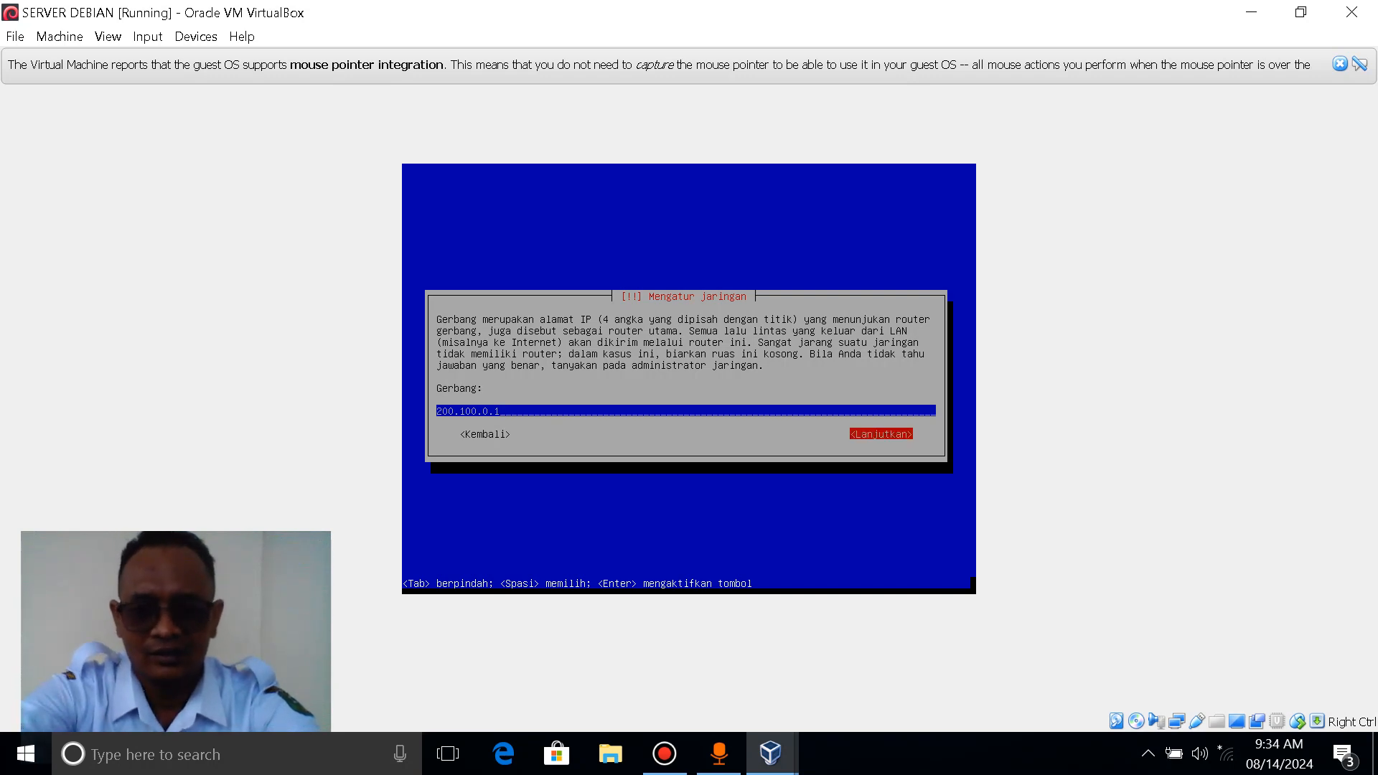
{"action": "key", "text": "Return"}
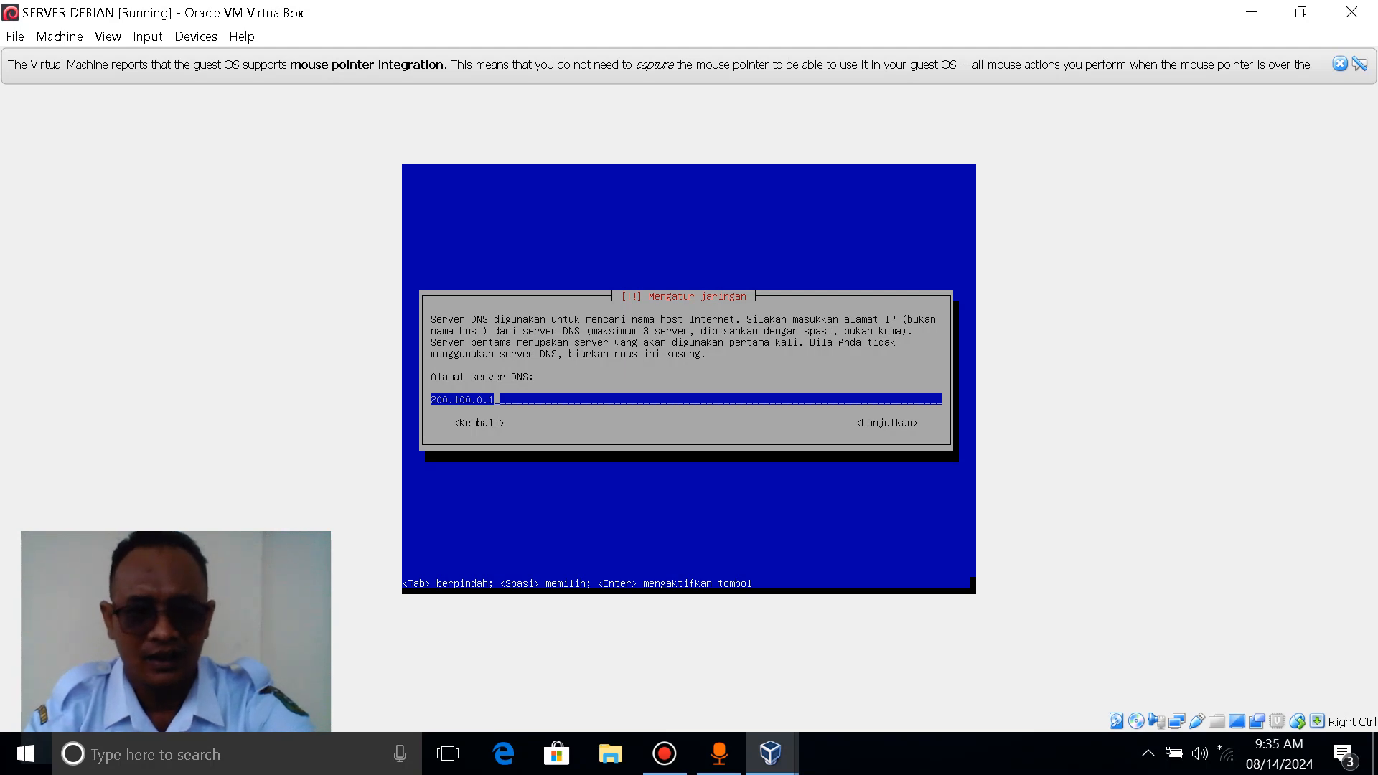
{"action": "key", "text": "Tab"}
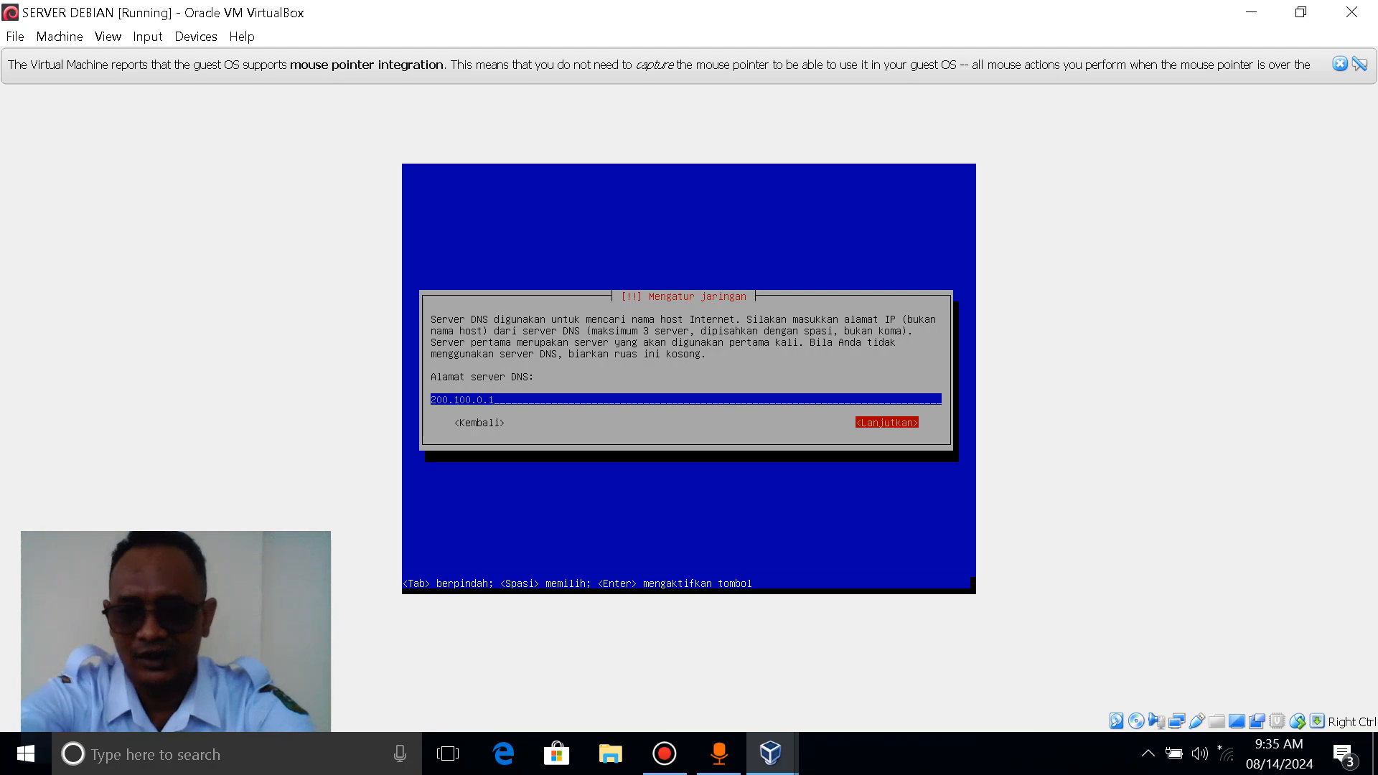
{"action": "key", "text": "Return"}
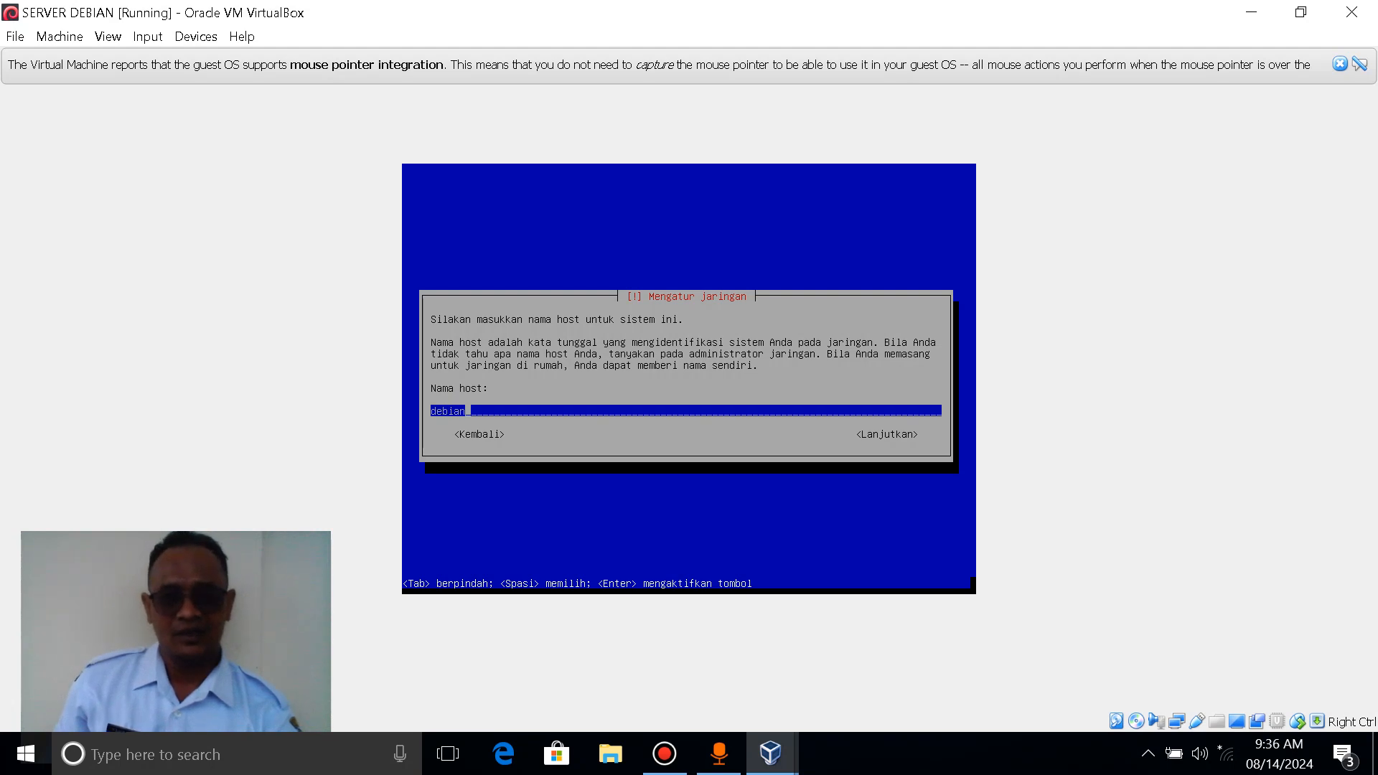
Replace the default host name with SMKN3PANYABUNGAN and continue
{"action": "key", "text": "BackSpace"}
{"action": "key", "text": "BackSpace"}
{"action": "key", "text": "BackSpace"}
{"action": "key", "text": "BackSpace"}
{"action": "key", "text": "BackSpace"}
{"action": "key", "text": "BackSpace"}
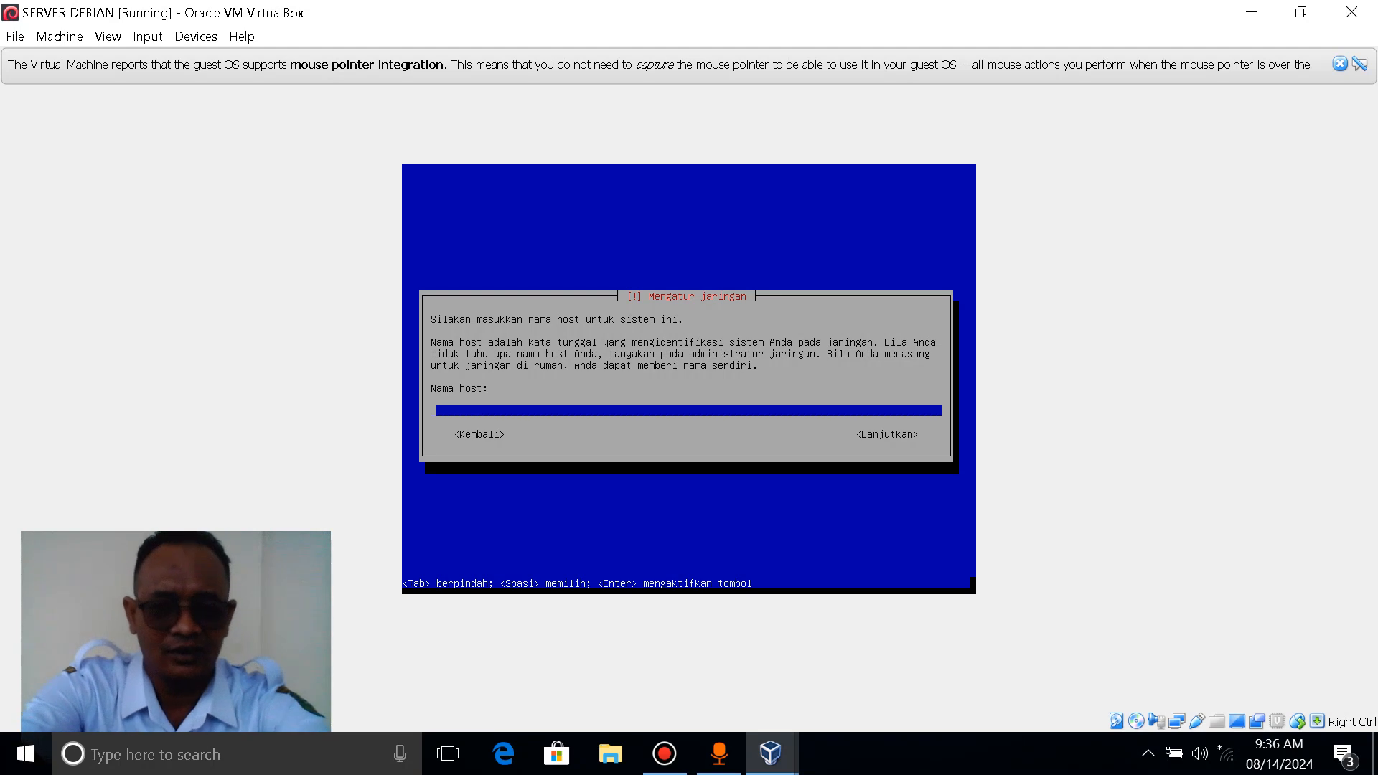
{"action": "type", "text": "SM"}
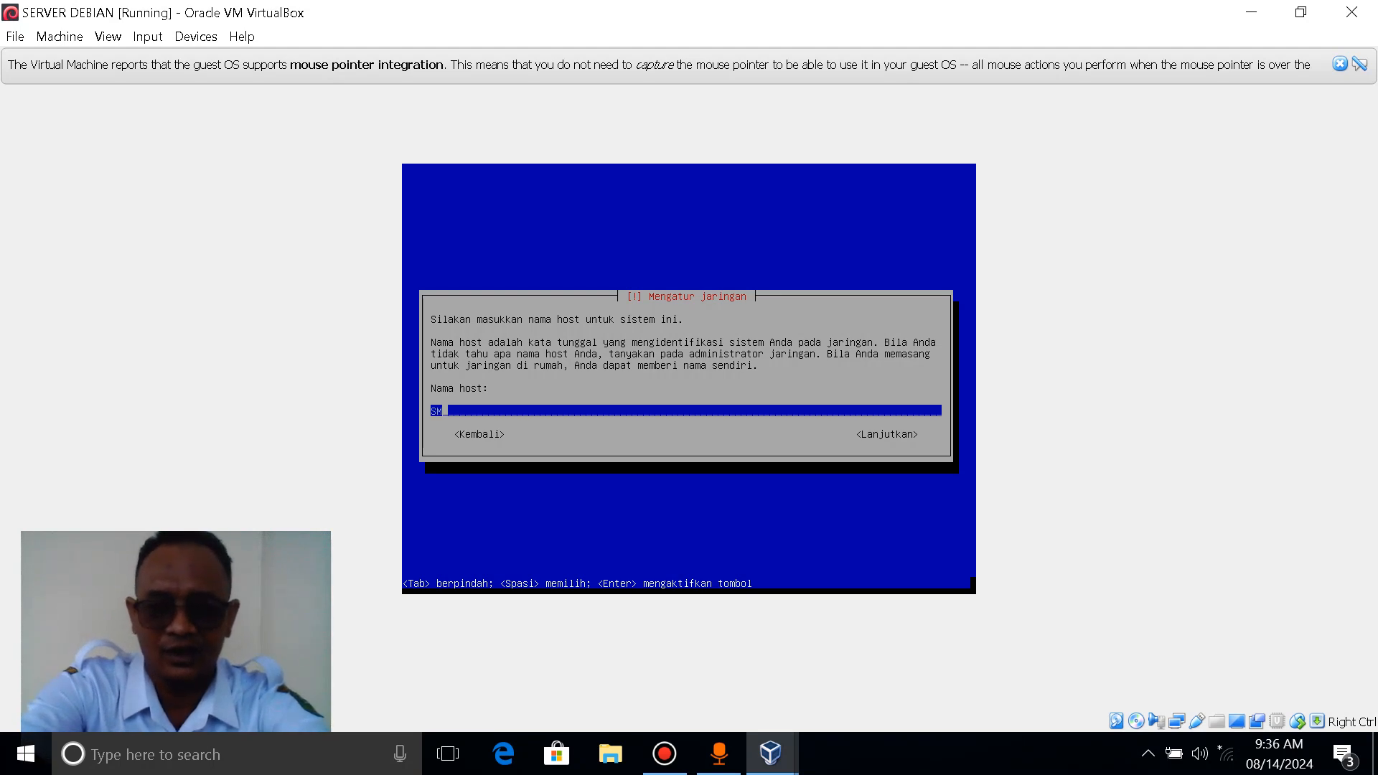
{"action": "type", "text": "KN3PA"}
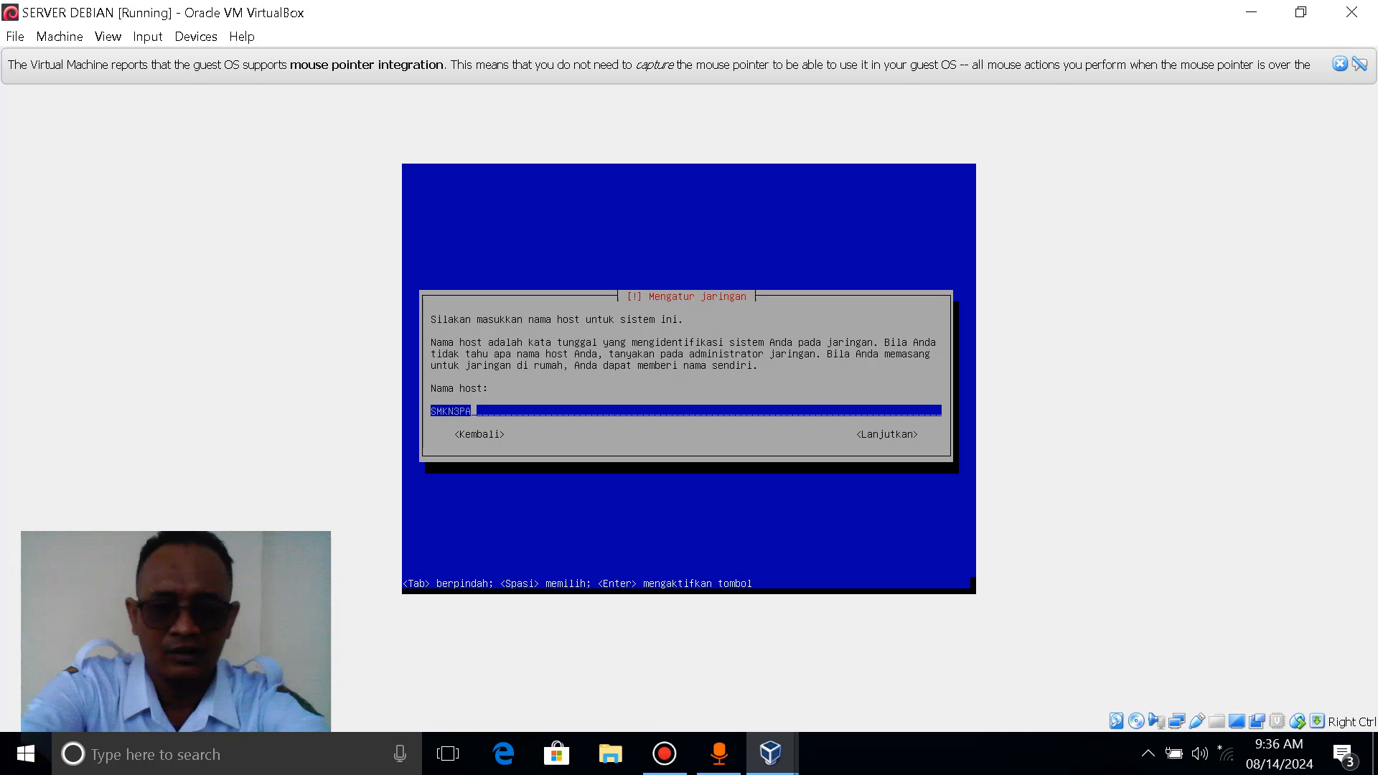
{"action": "type", "text": "NYABUNGAN"}
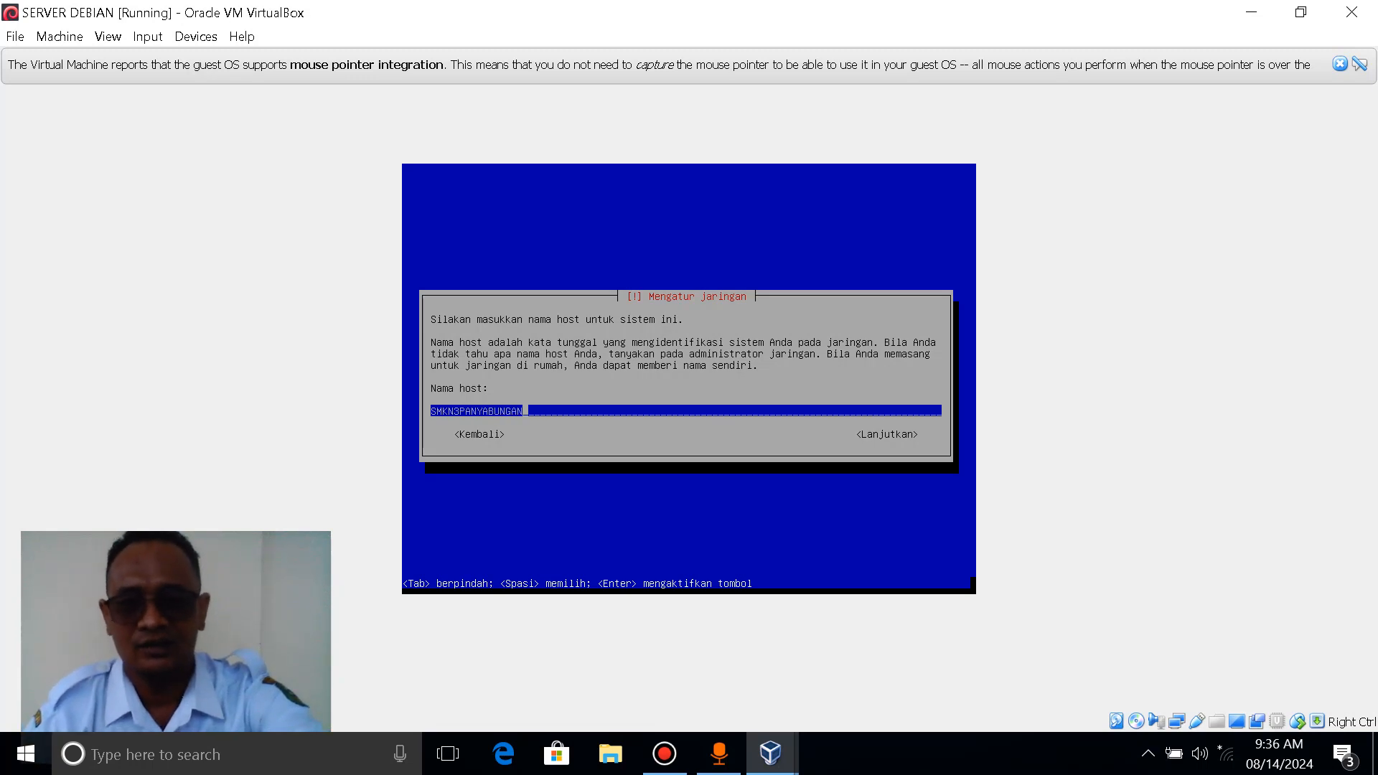
{"action": "key", "text": "Tab"}
{"action": "key", "text": "Return"}
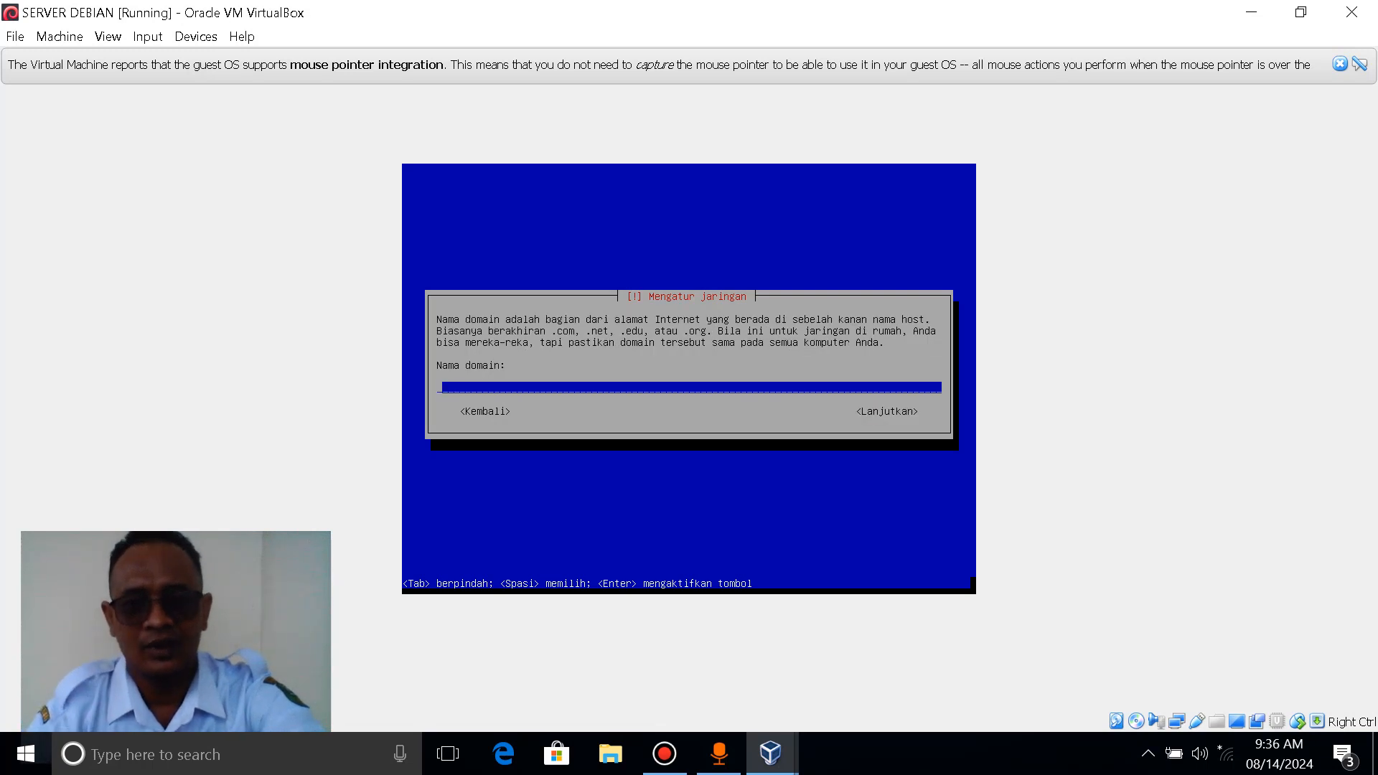
Set the domain name to smkn3panyabungan.sch.id and continue
{"action": "type", "text": "smkn3panyabungan.sch.id"}
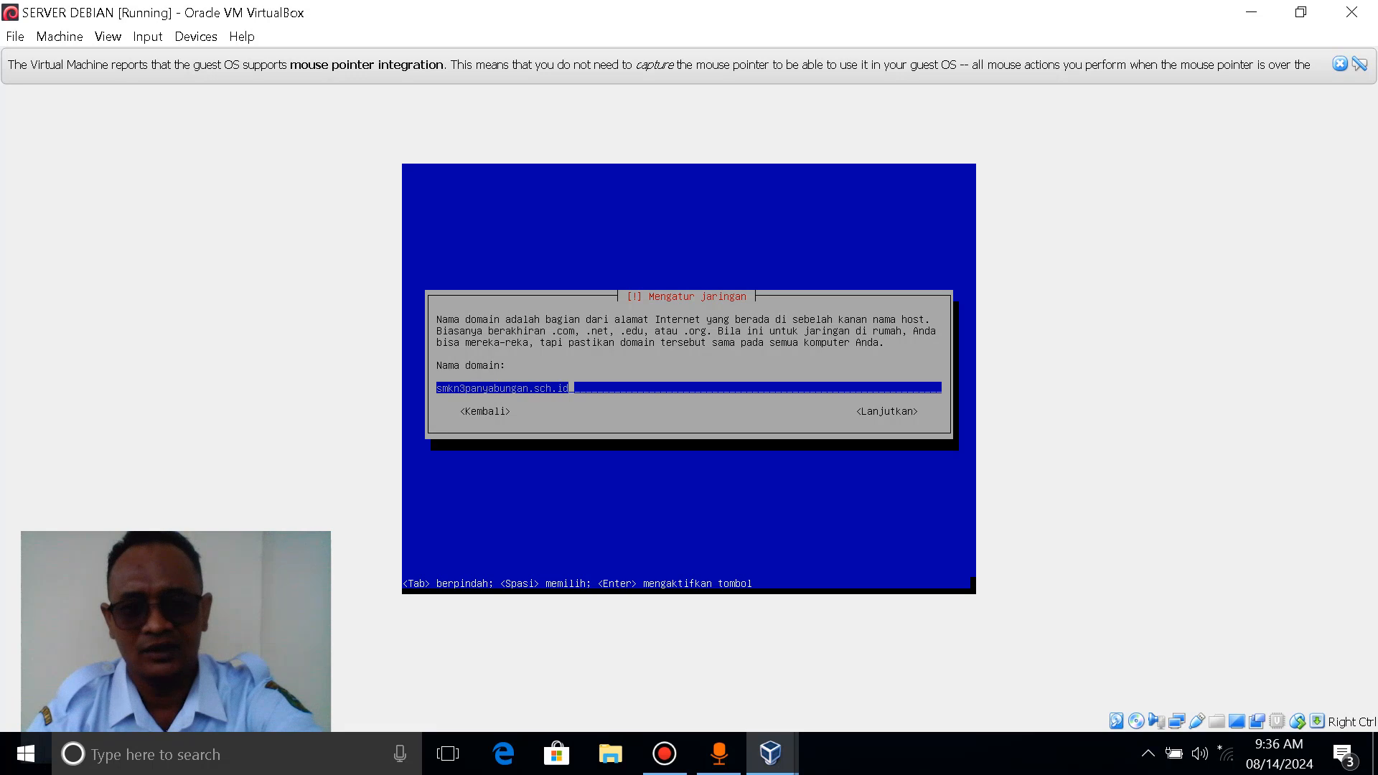
{"action": "key", "text": "Tab"}
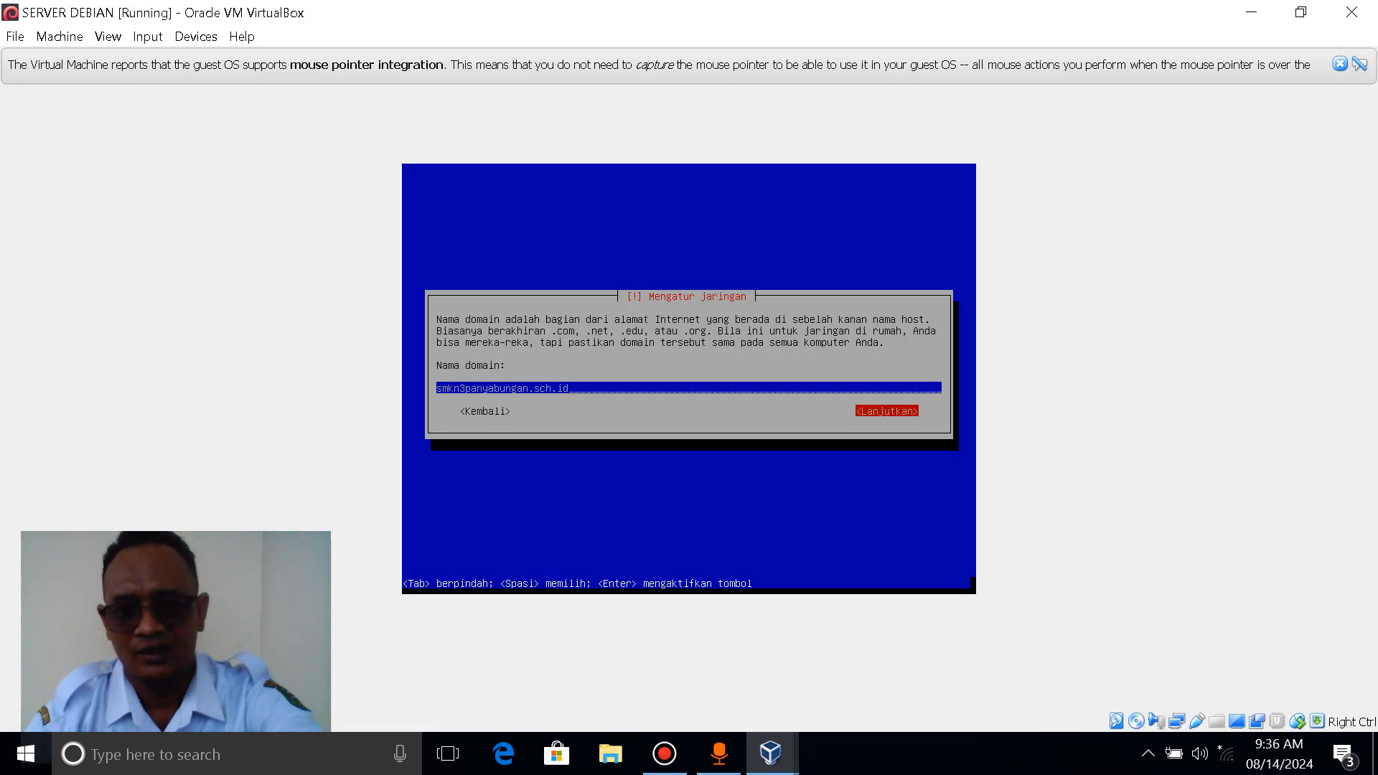
{"action": "key", "text": "Return"}
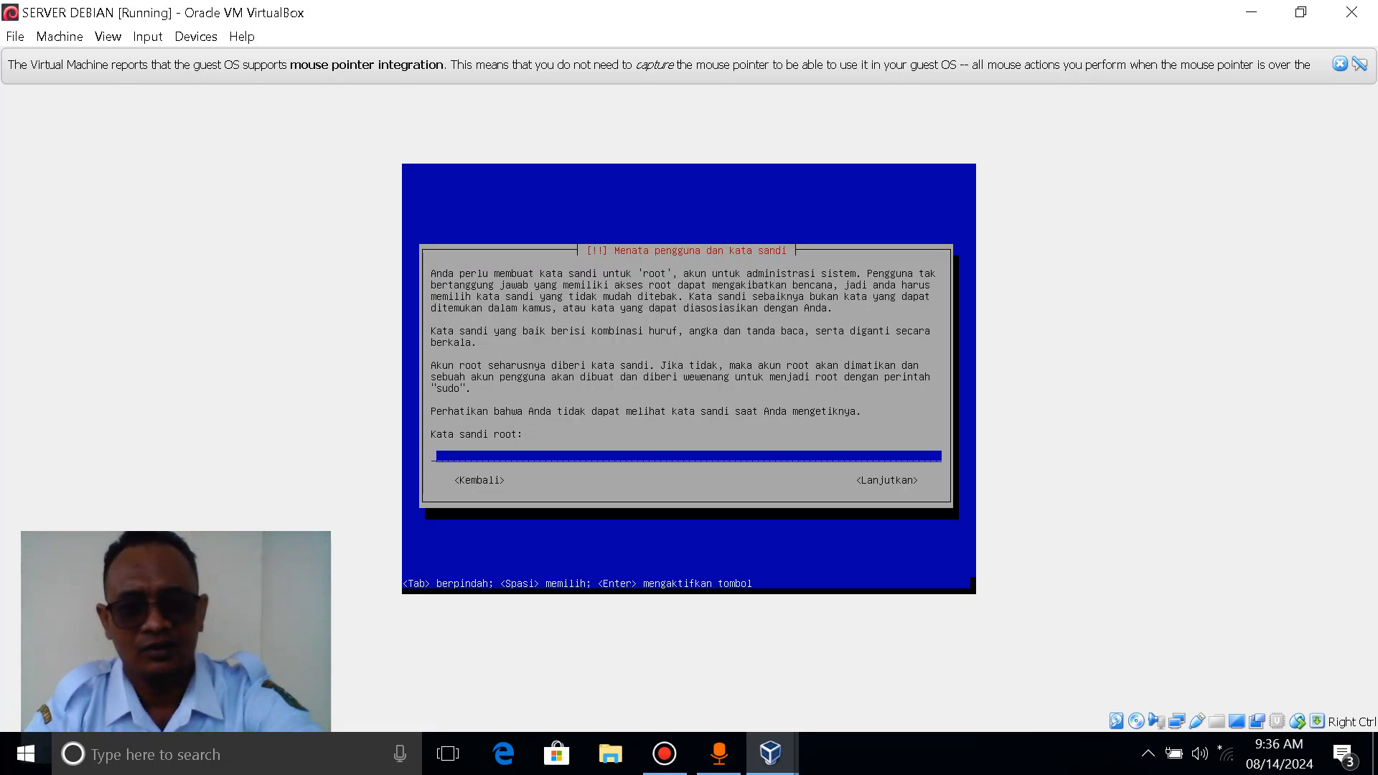
Enter the root account password, repeat it for verification and continue
{"action": "type", "text": "********"}
{"action": "key", "text": "Tab"}
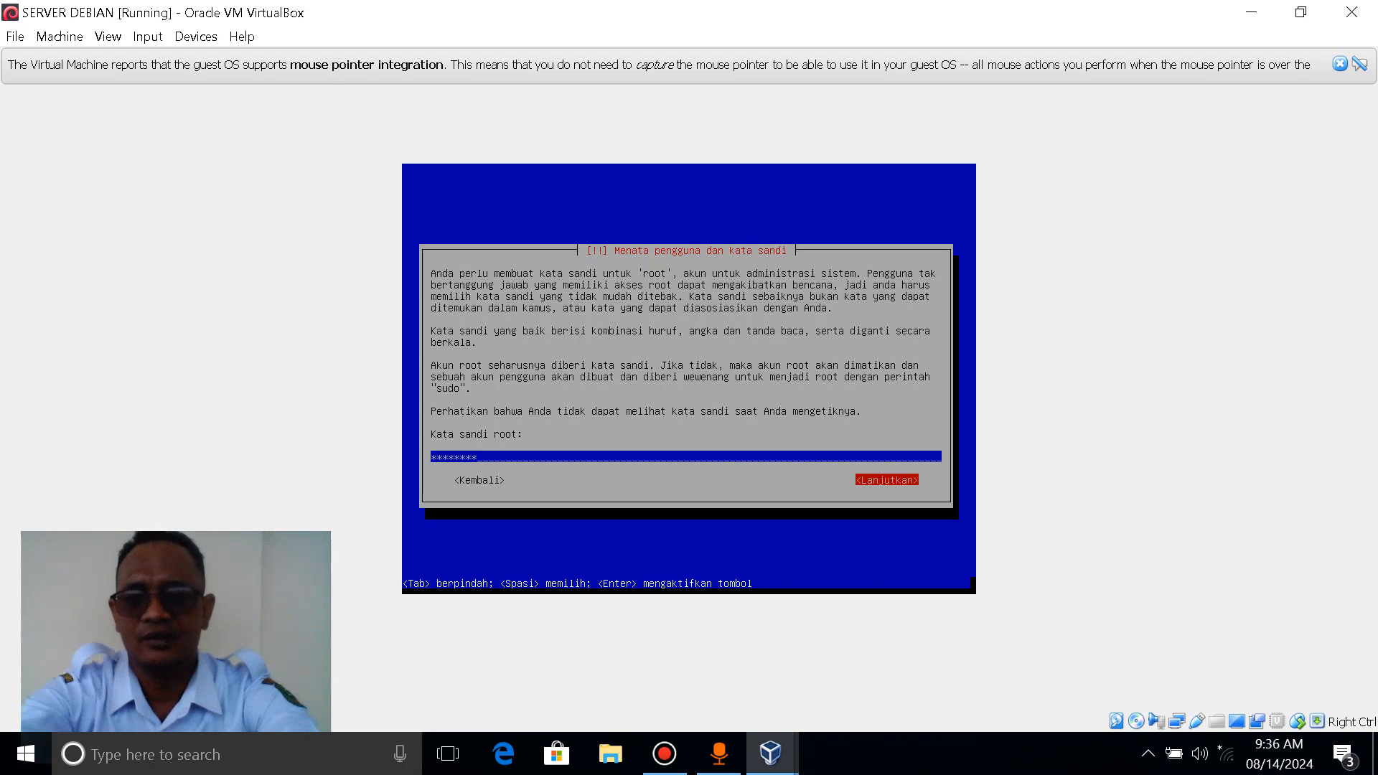
{"action": "key", "text": "Return"}
{"action": "type", "text": "*****"}
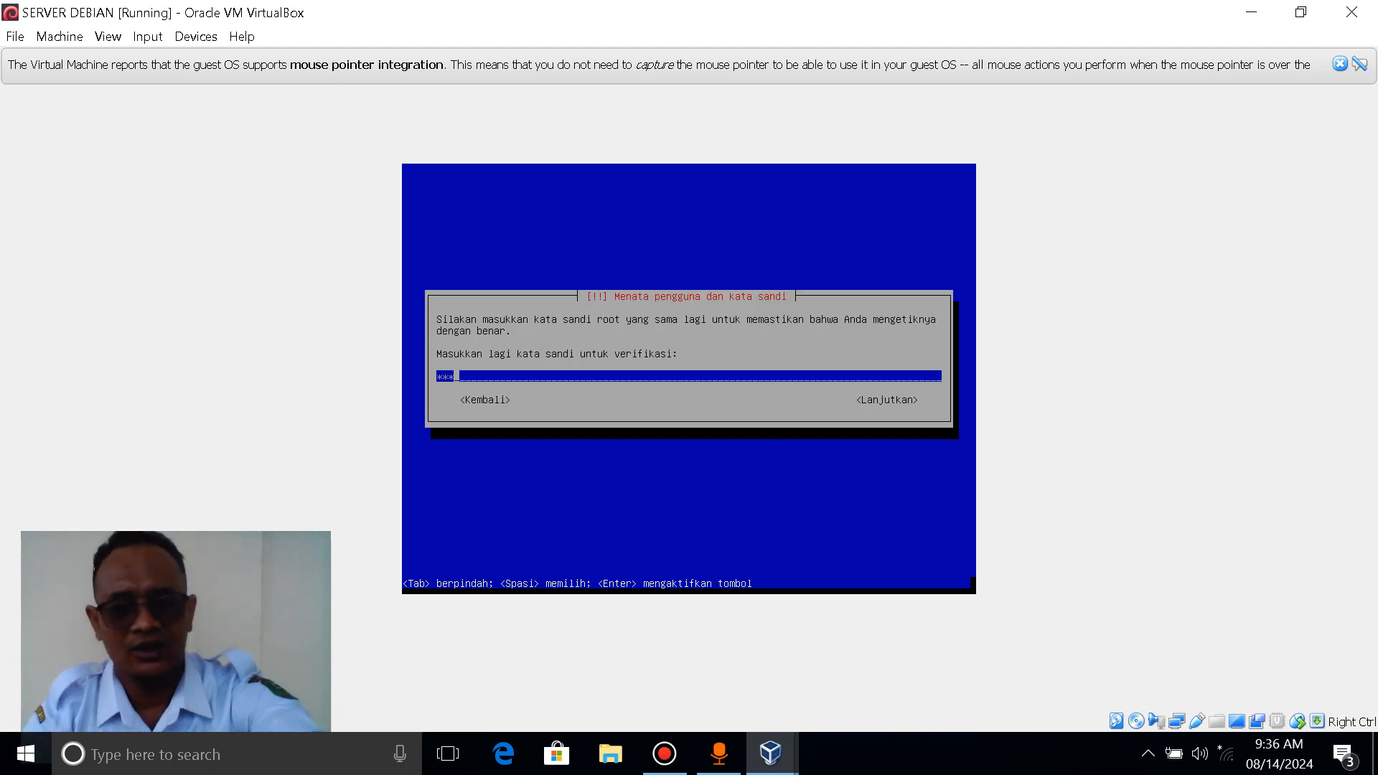
{"action": "type", "text": "***"}
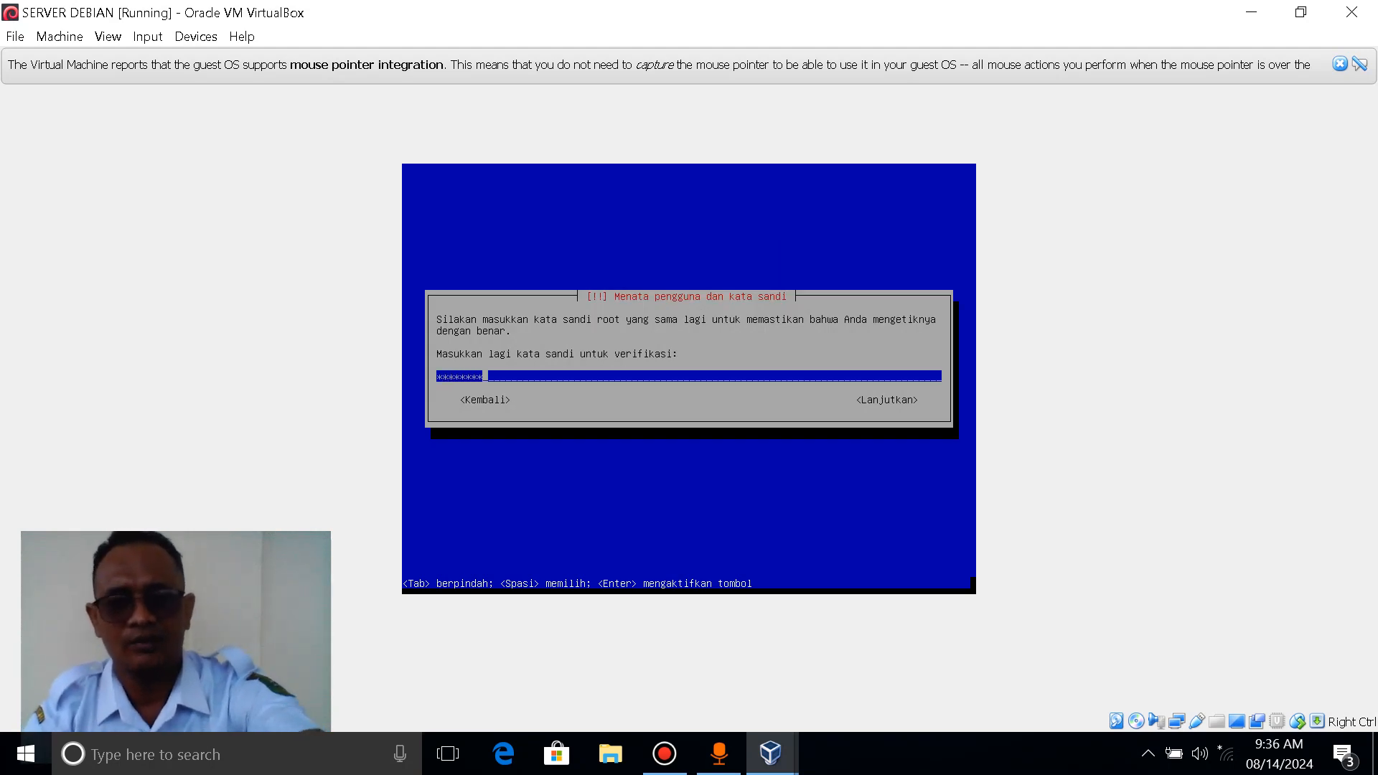
{"action": "key", "text": "Tab"}
{"action": "key", "text": "Return"}
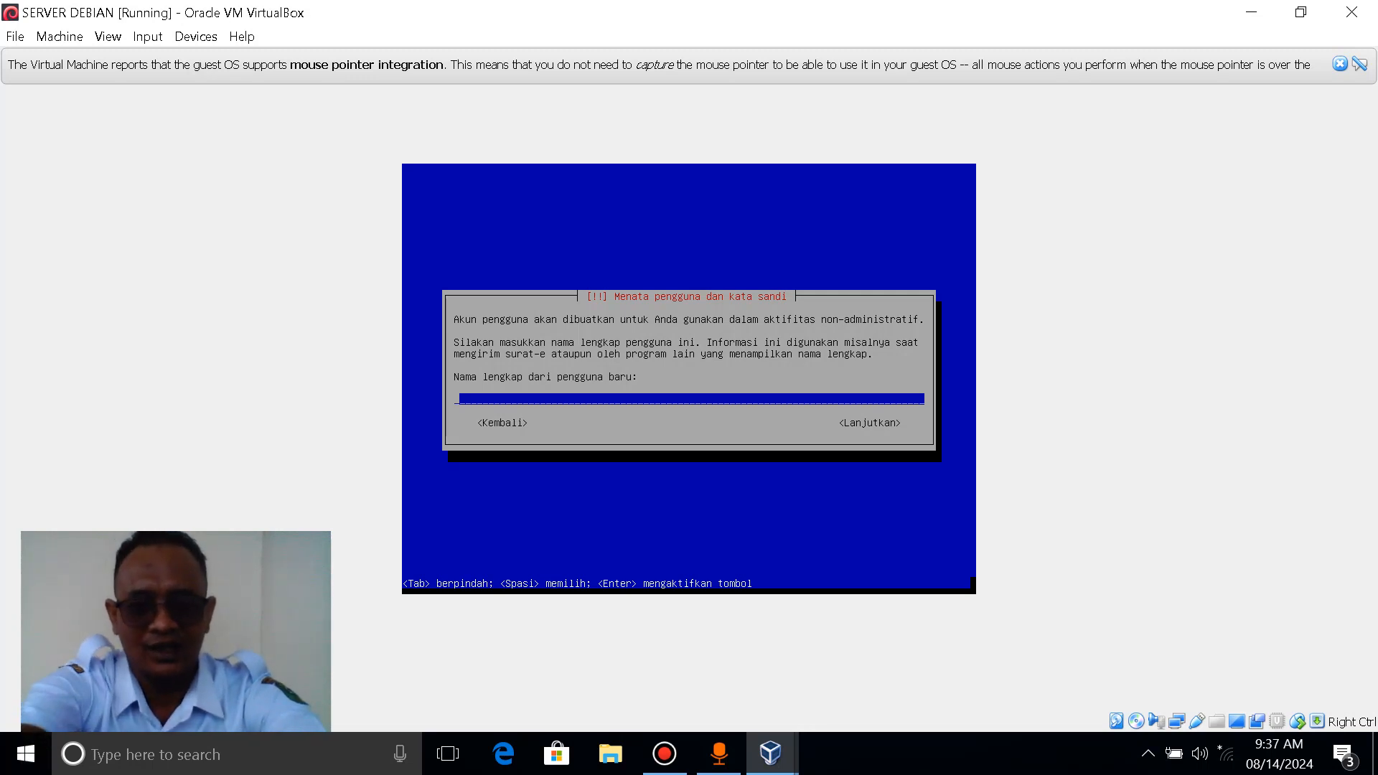
Enter the new user's full name and accept the suggested account name
{"action": "type", "text": "Y"}
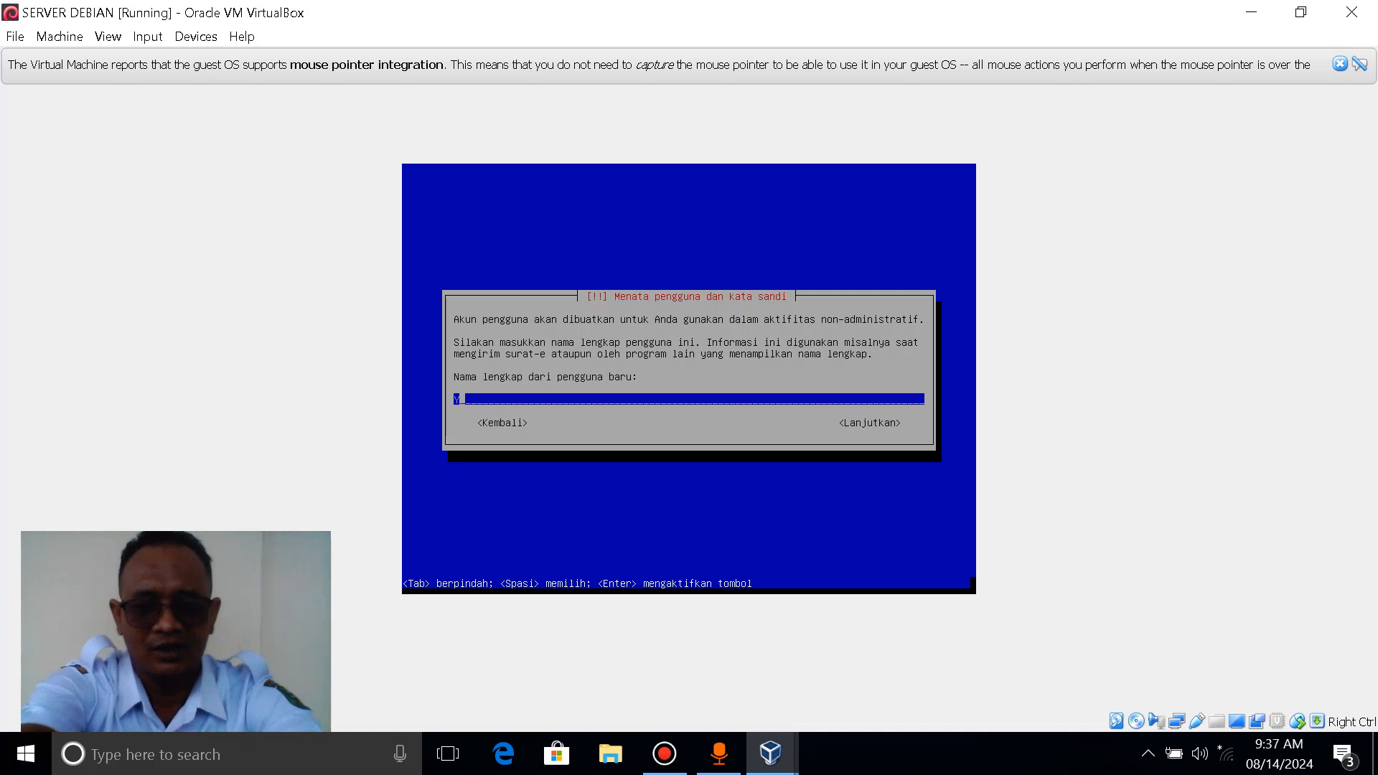
{"action": "type", "text": "D"}
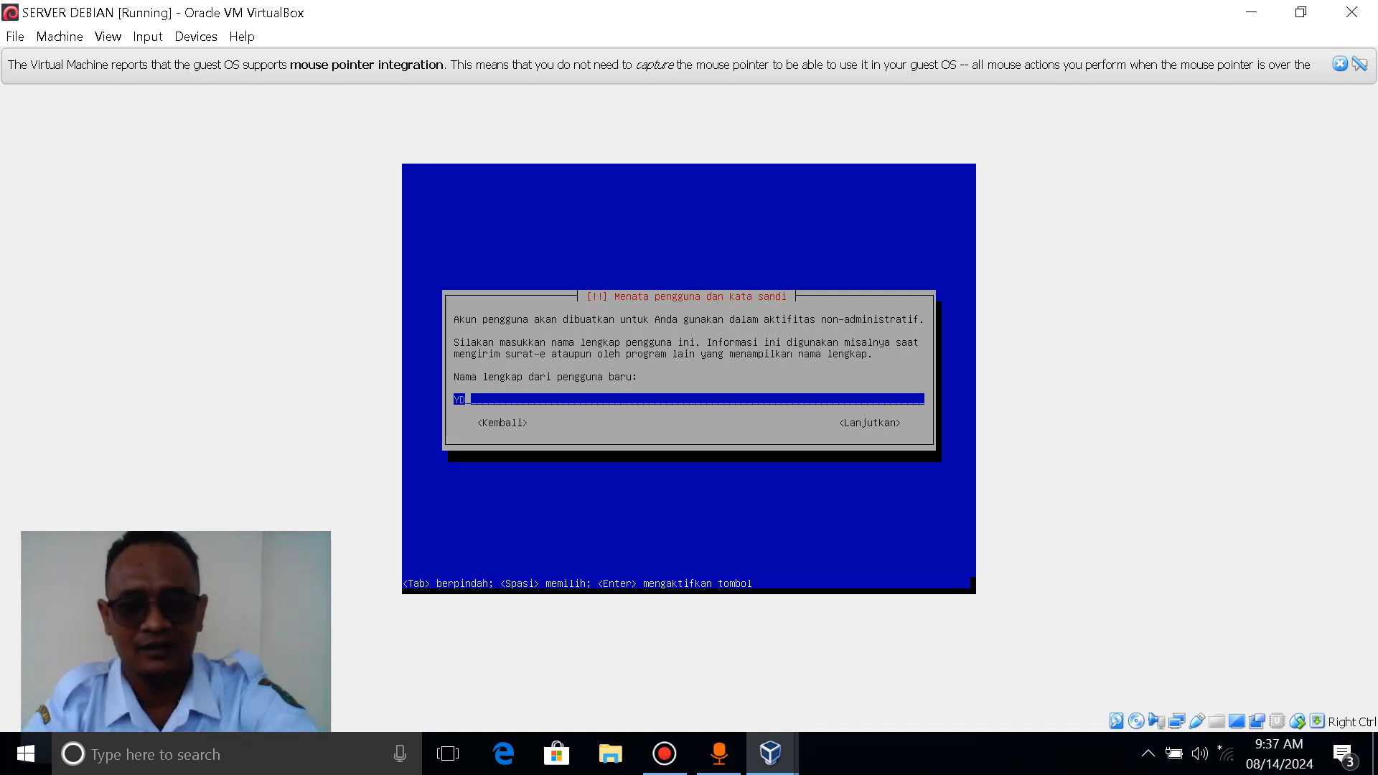
{"action": "key", "text": "Tab"}
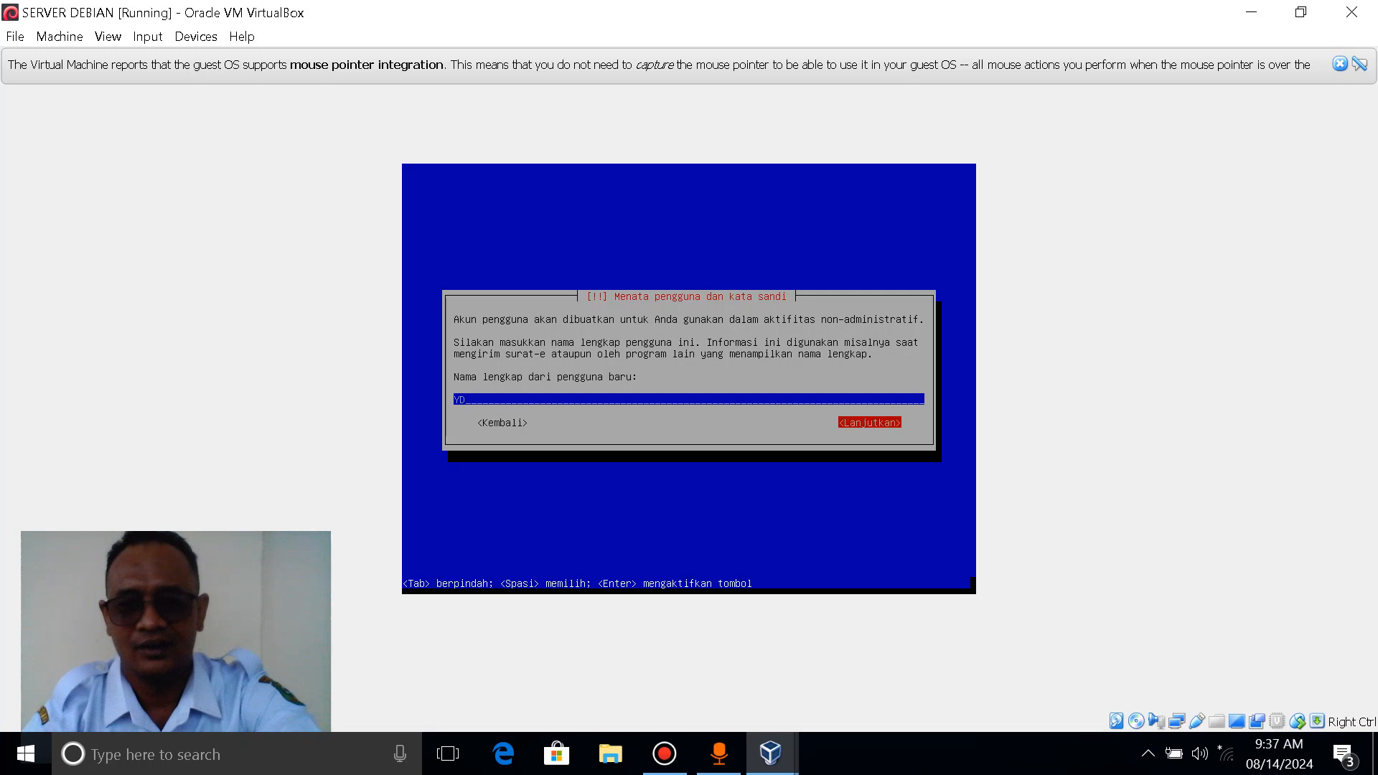
{"action": "key", "text": "Return"}
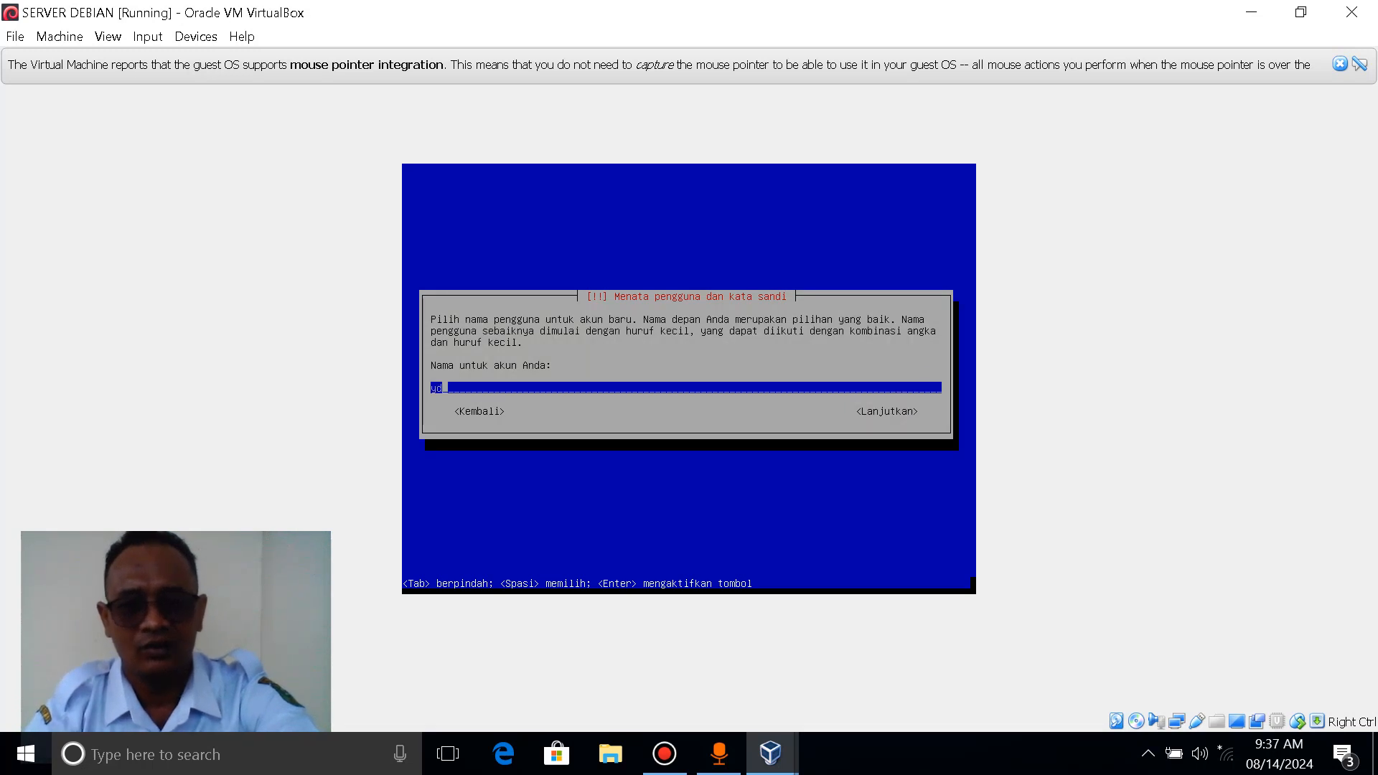
{"action": "key", "text": "Tab"}
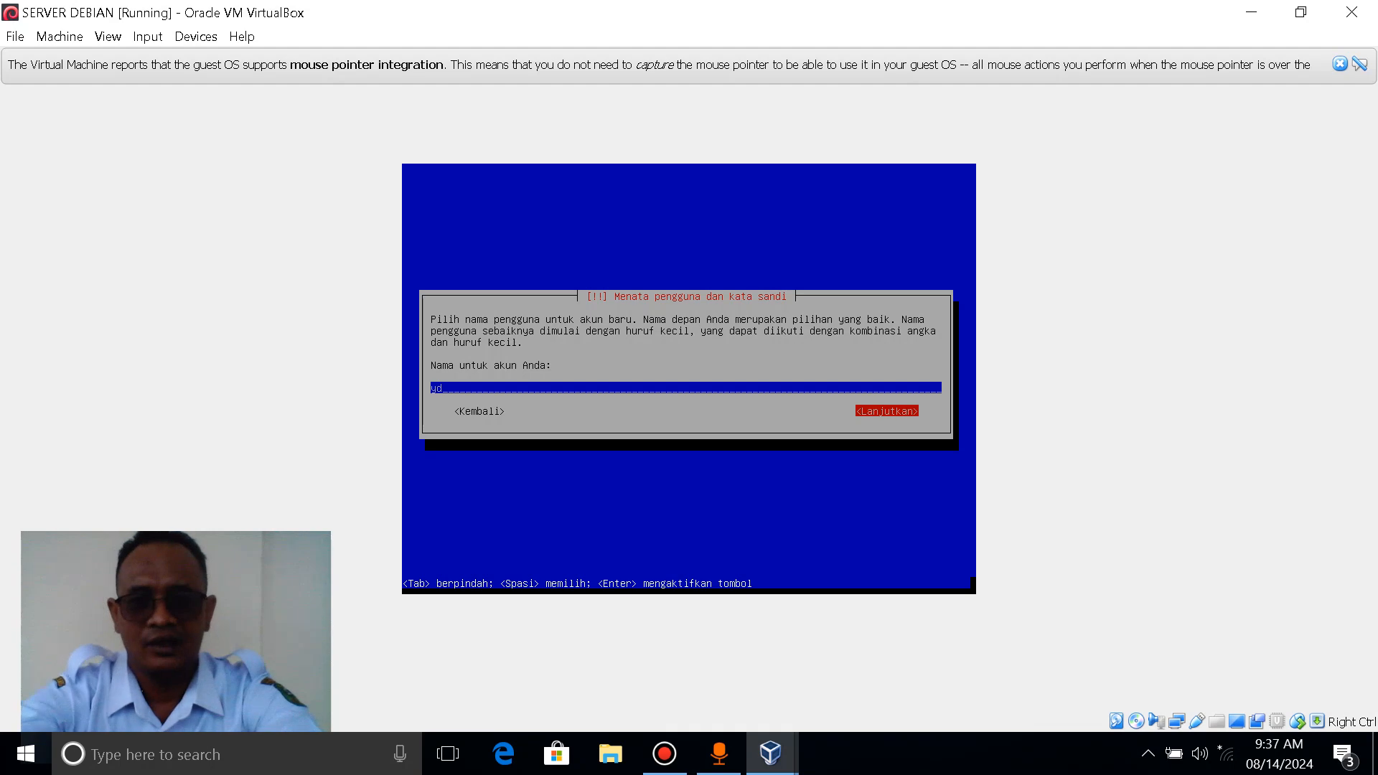
{"action": "key", "text": "Return"}
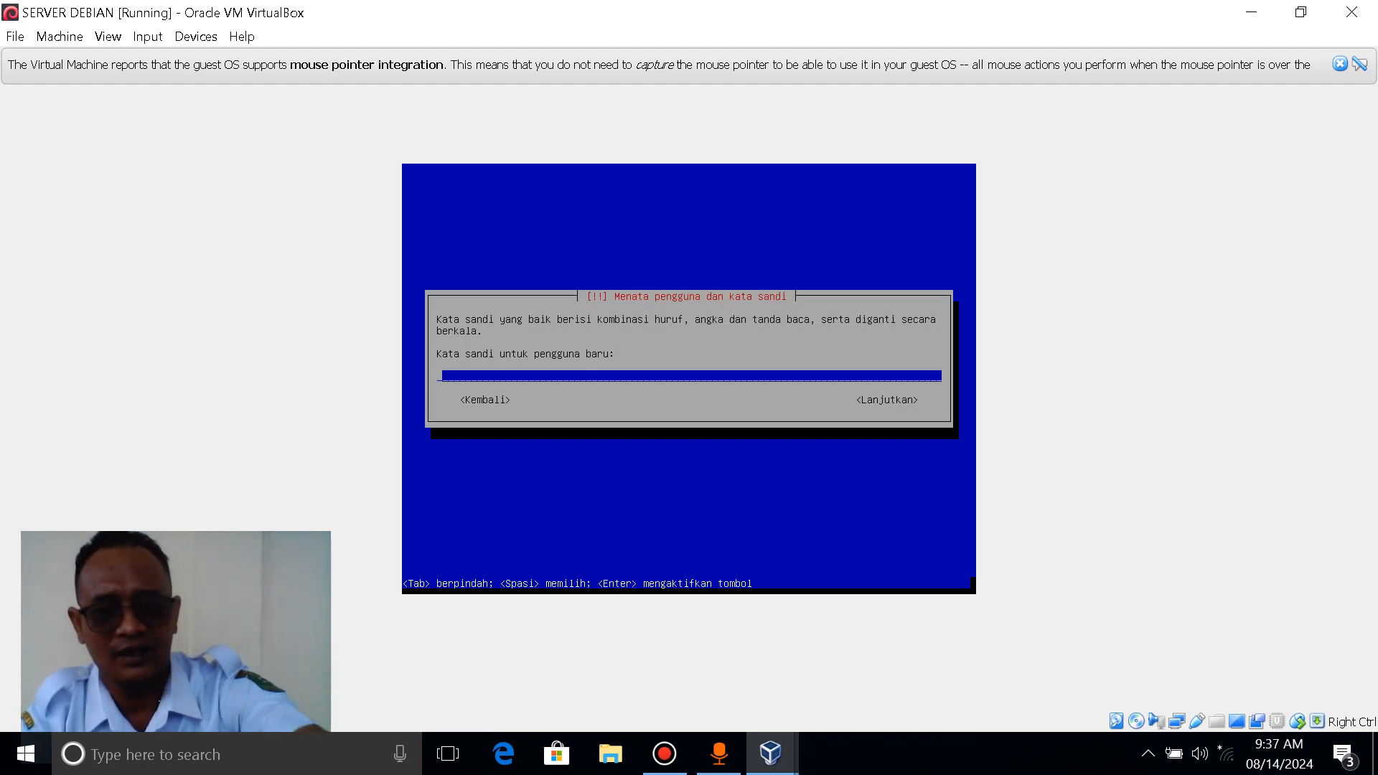
Enter the new user's account password, repeat it for verification and continue
{"action": "type", "text": "********"}
{"action": "key", "text": "Tab"}
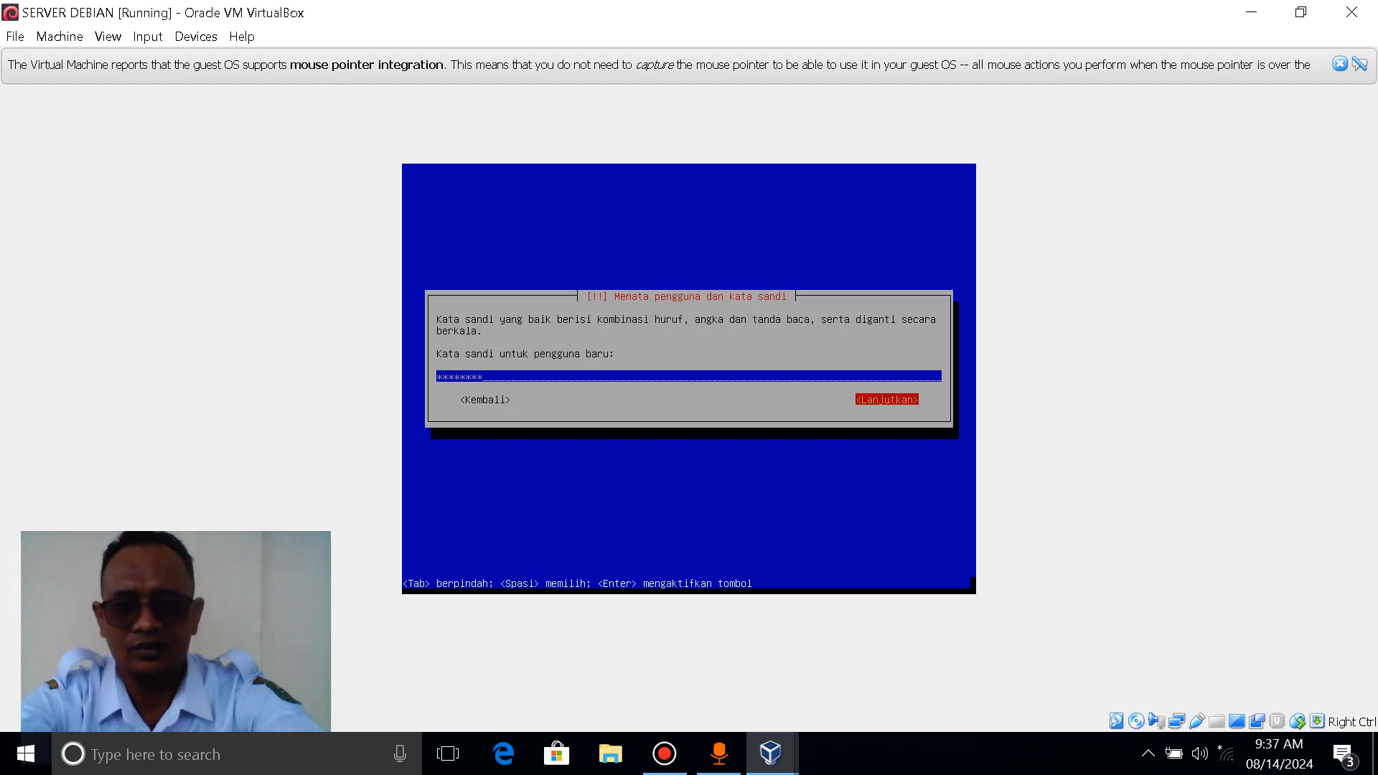
{"action": "key", "text": "Return"}
{"action": "type", "text": "*****"}
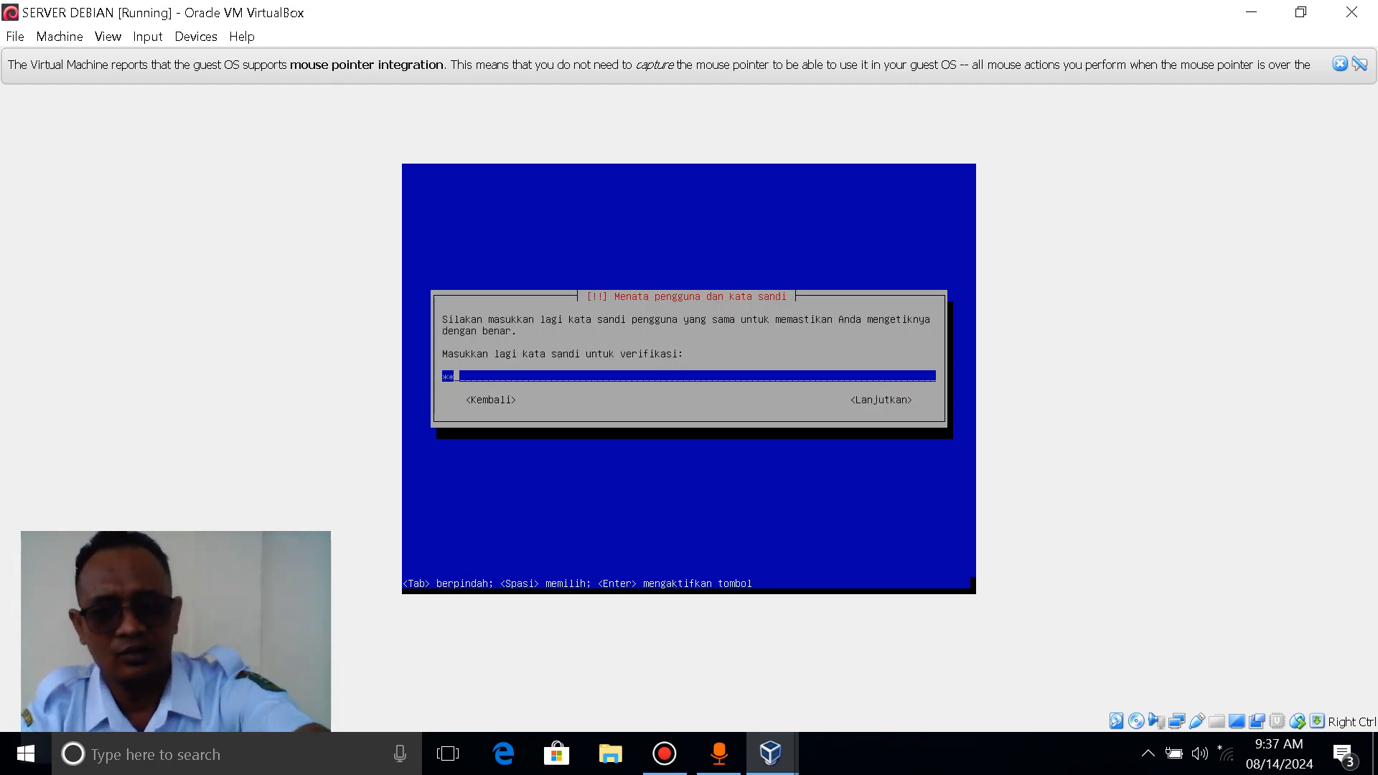
{"action": "type", "text": "***"}
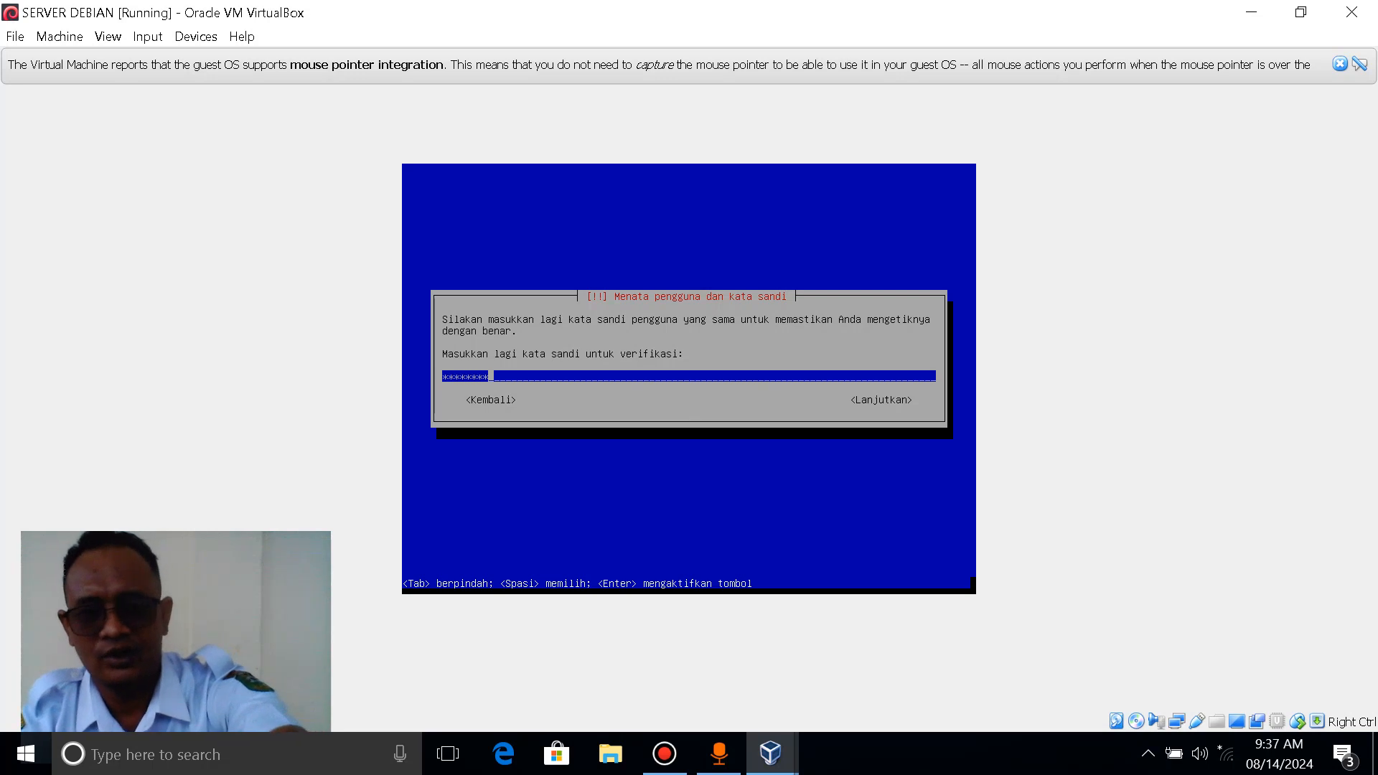
{"action": "key", "text": "Tab"}
{"action": "key", "text": "Return"}
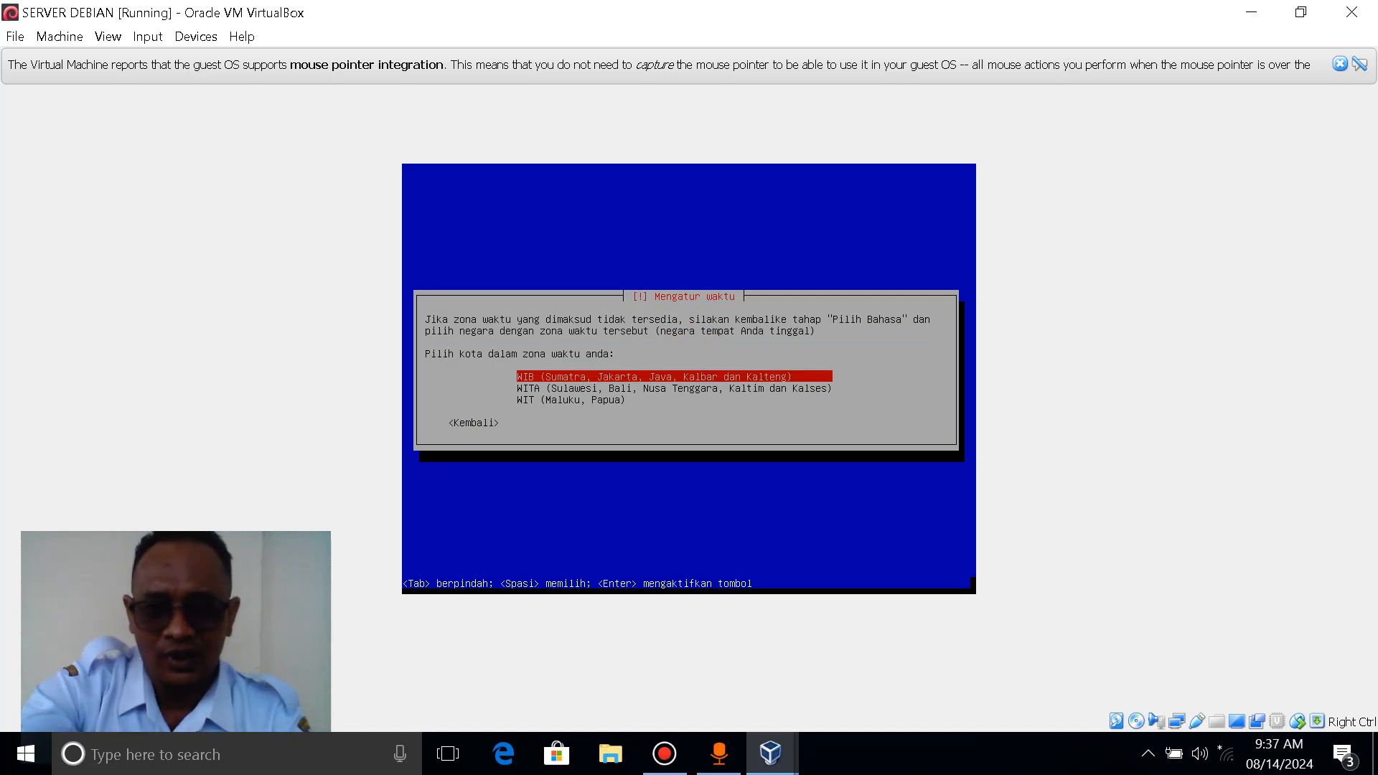
Choose the WIB time zone and guided partitioning that uses the entire hard disk with LVM
{"action": "key", "text": "Return"}
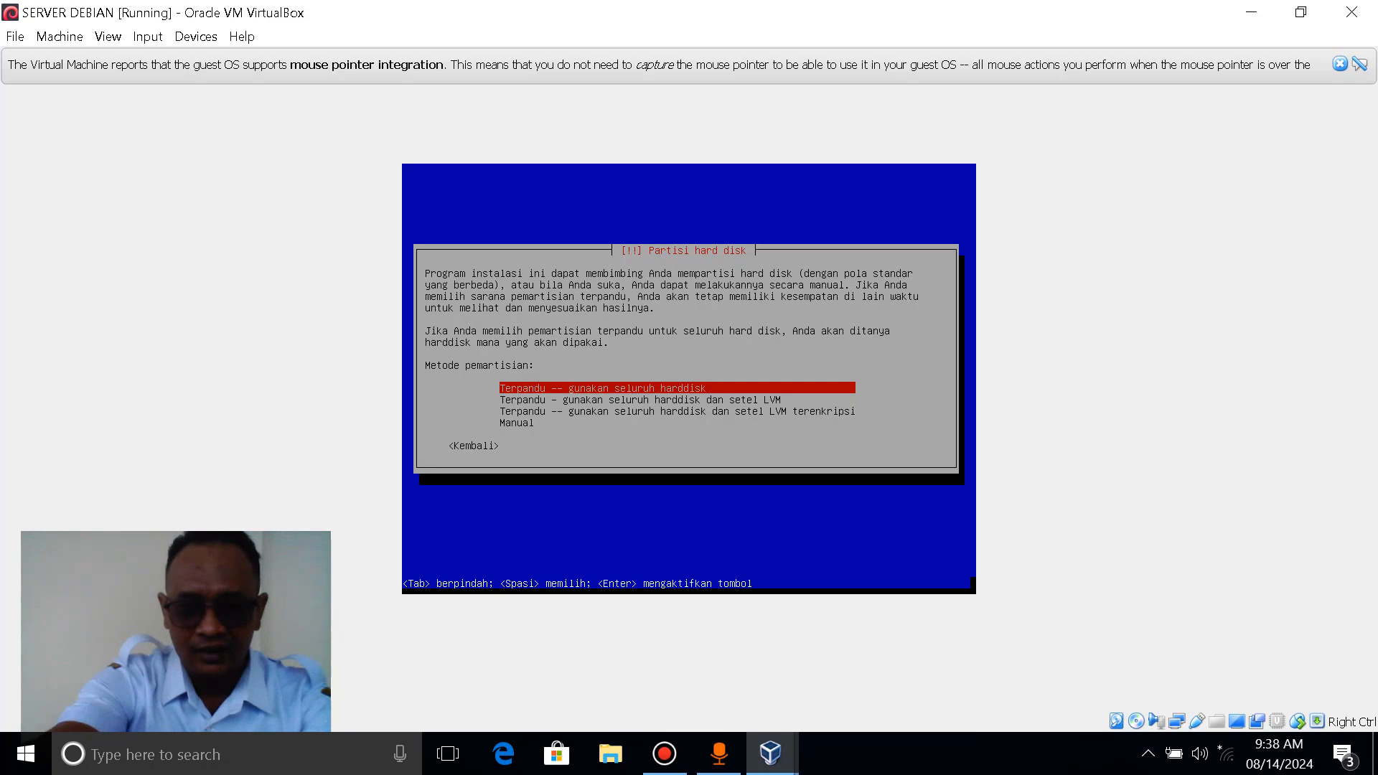
{"action": "key", "text": "Down"}
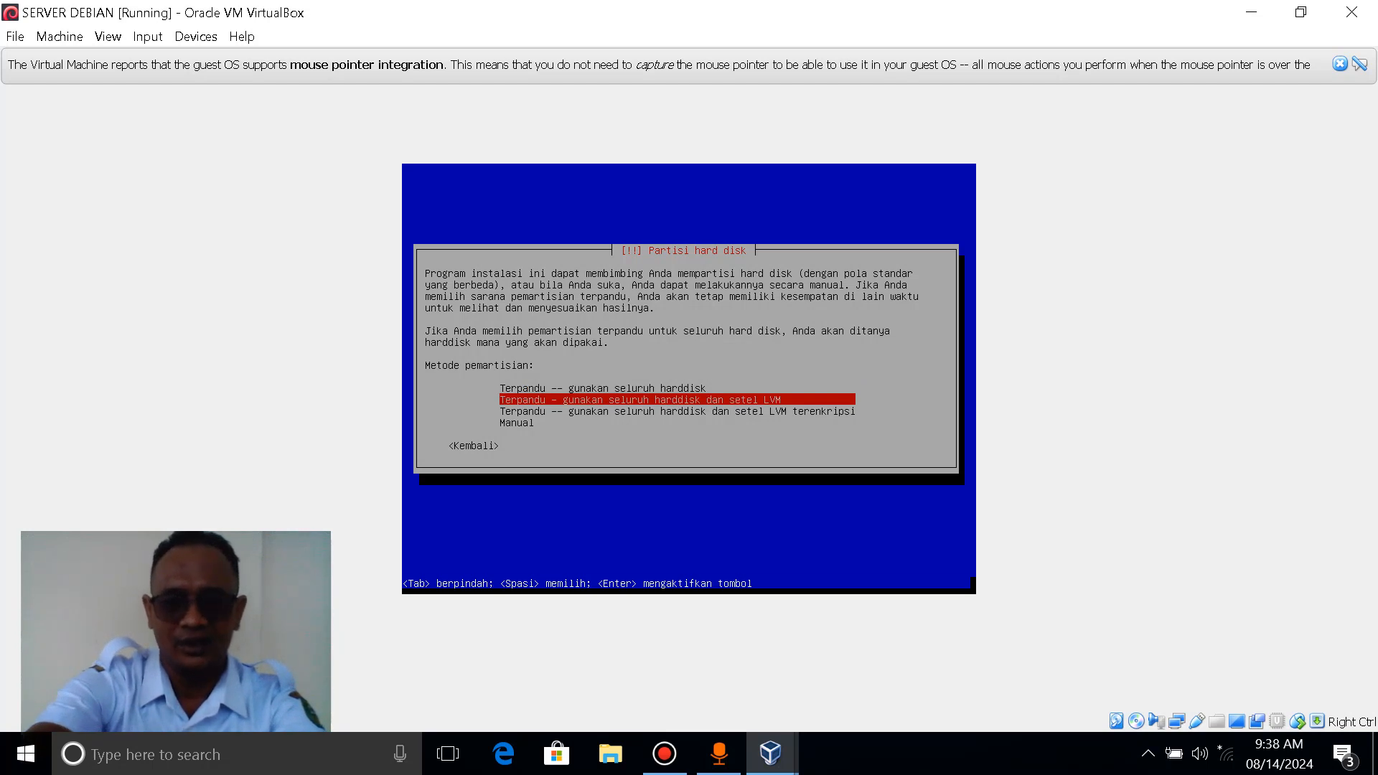
{"action": "key", "text": "Return"}
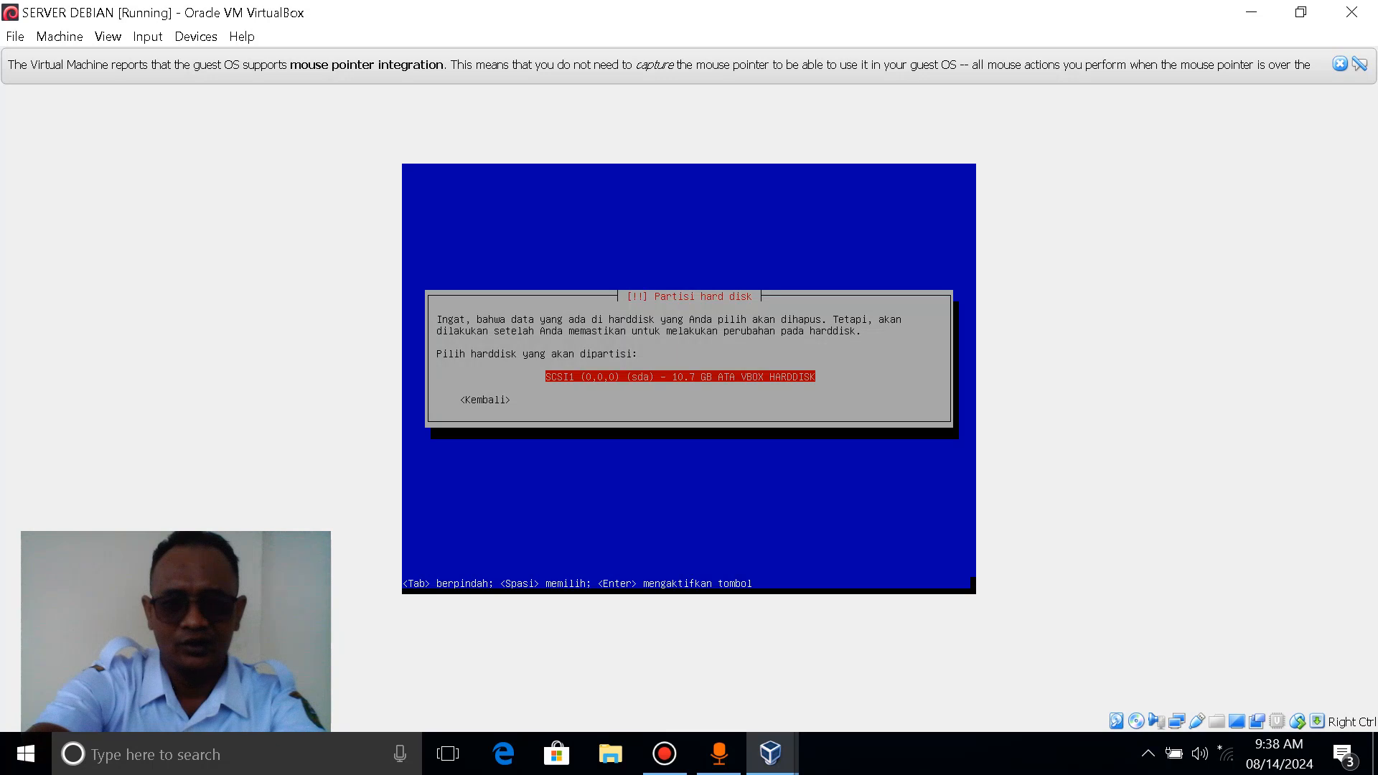
Partition the SCSI1 (sda) disk with all files in one partition and approve writing the LVM setup to it
{"action": "key", "text": "Return"}
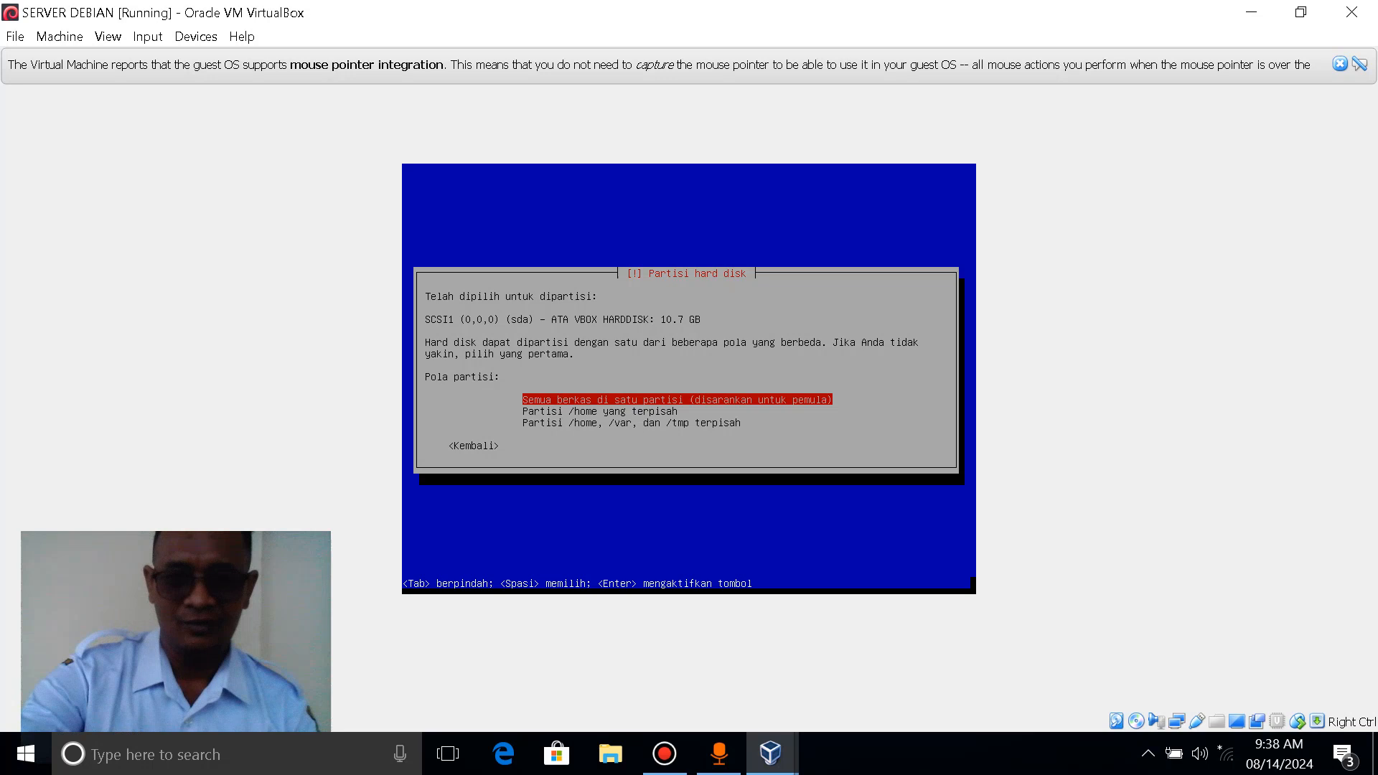
{"action": "key", "text": "Return"}
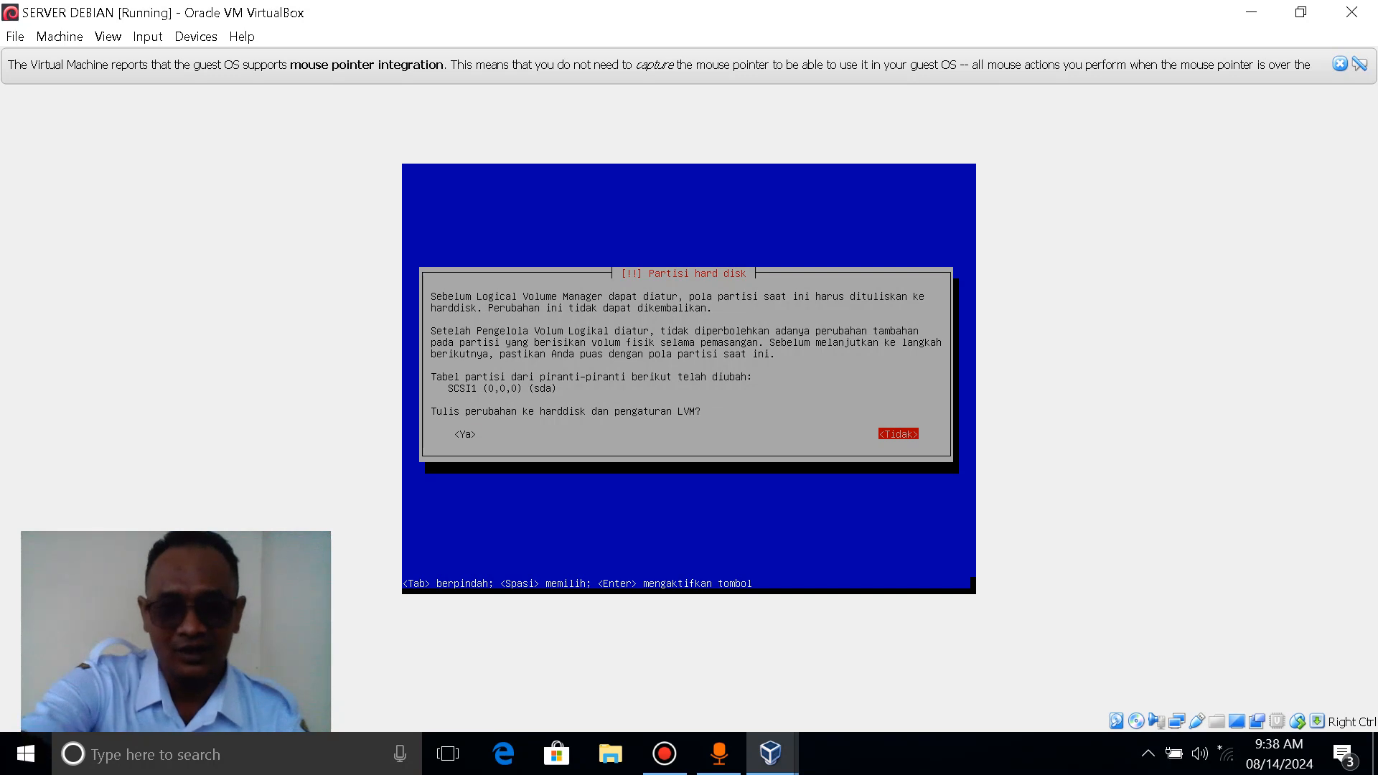
{"action": "key", "text": "Tab"}
{"action": "key", "text": "Return"}
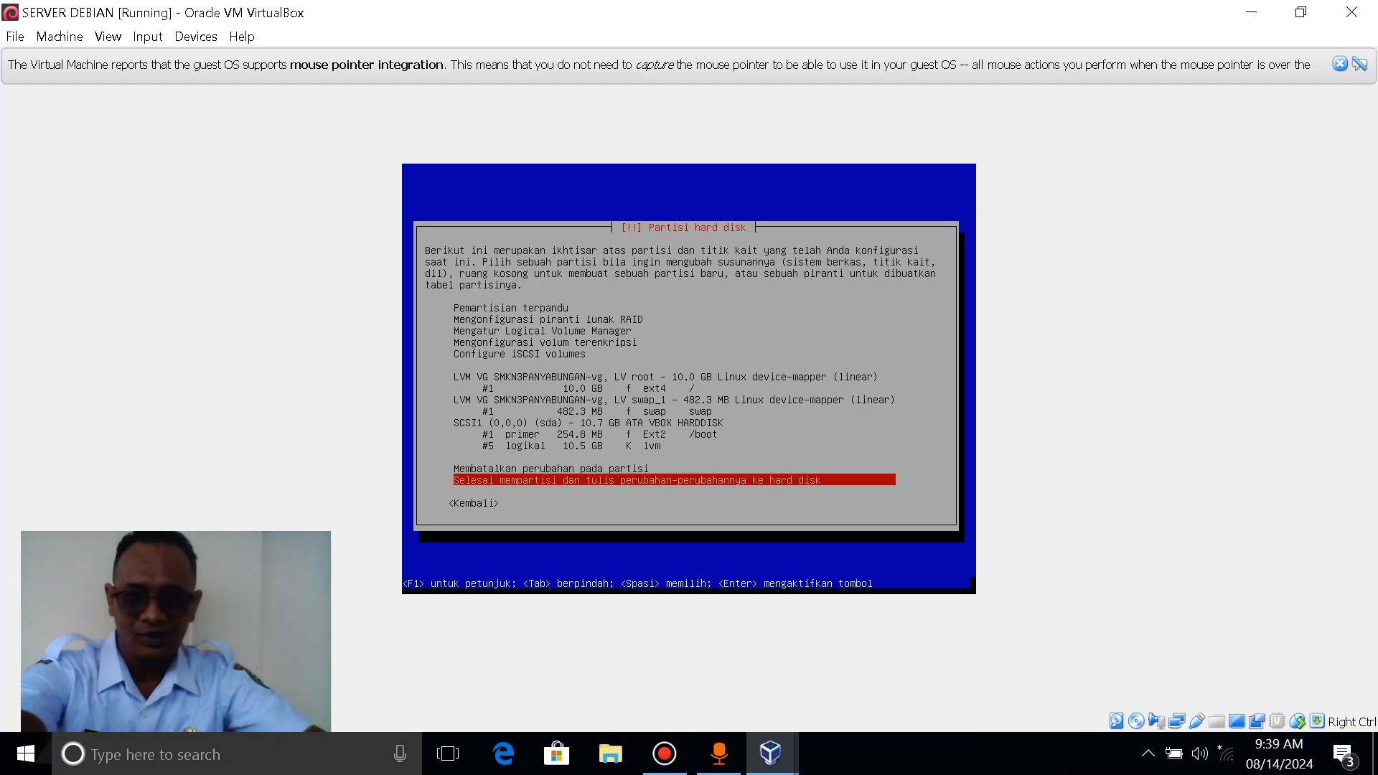
Finish partitioning and approve writing the changes to the hard disk
{"action": "key", "text": "Return"}
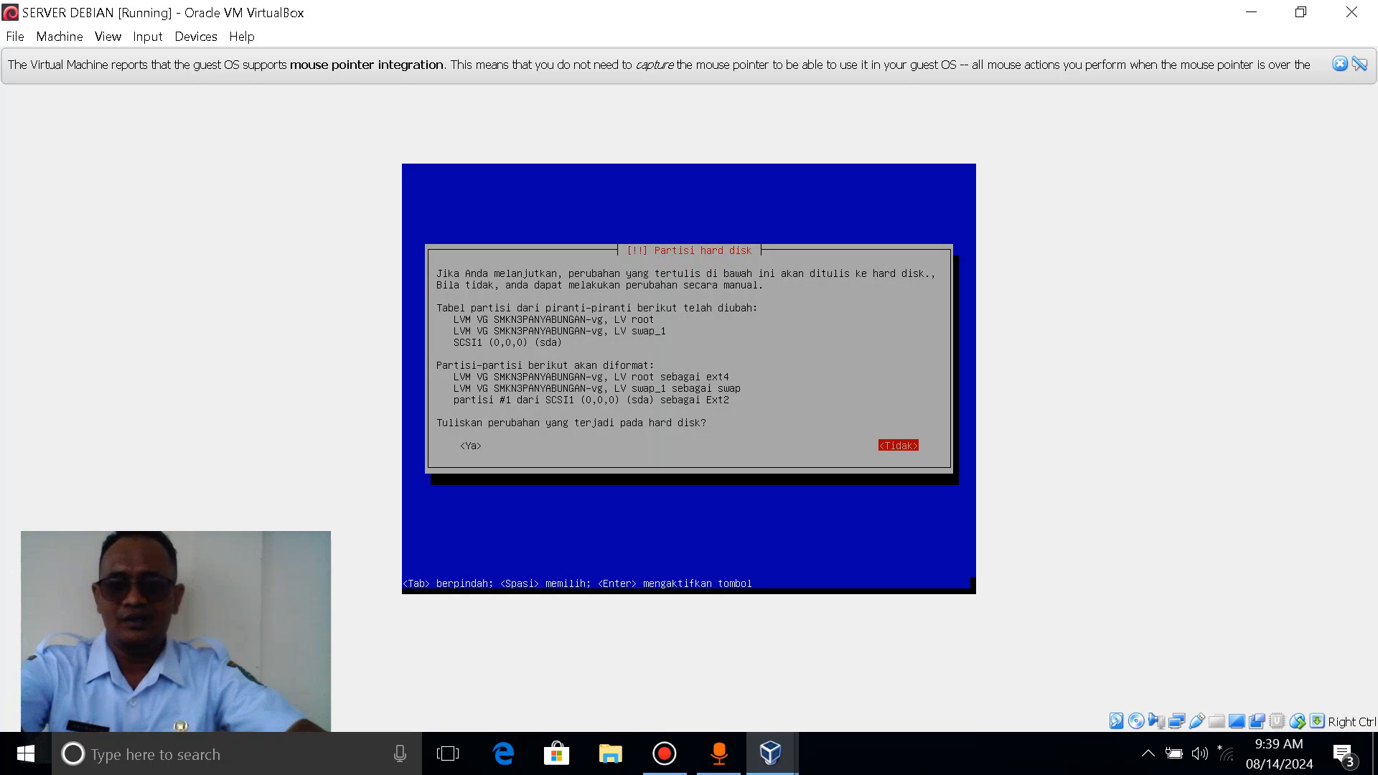
{"action": "key", "text": "Tab"}
{"action": "key", "text": "Return"}
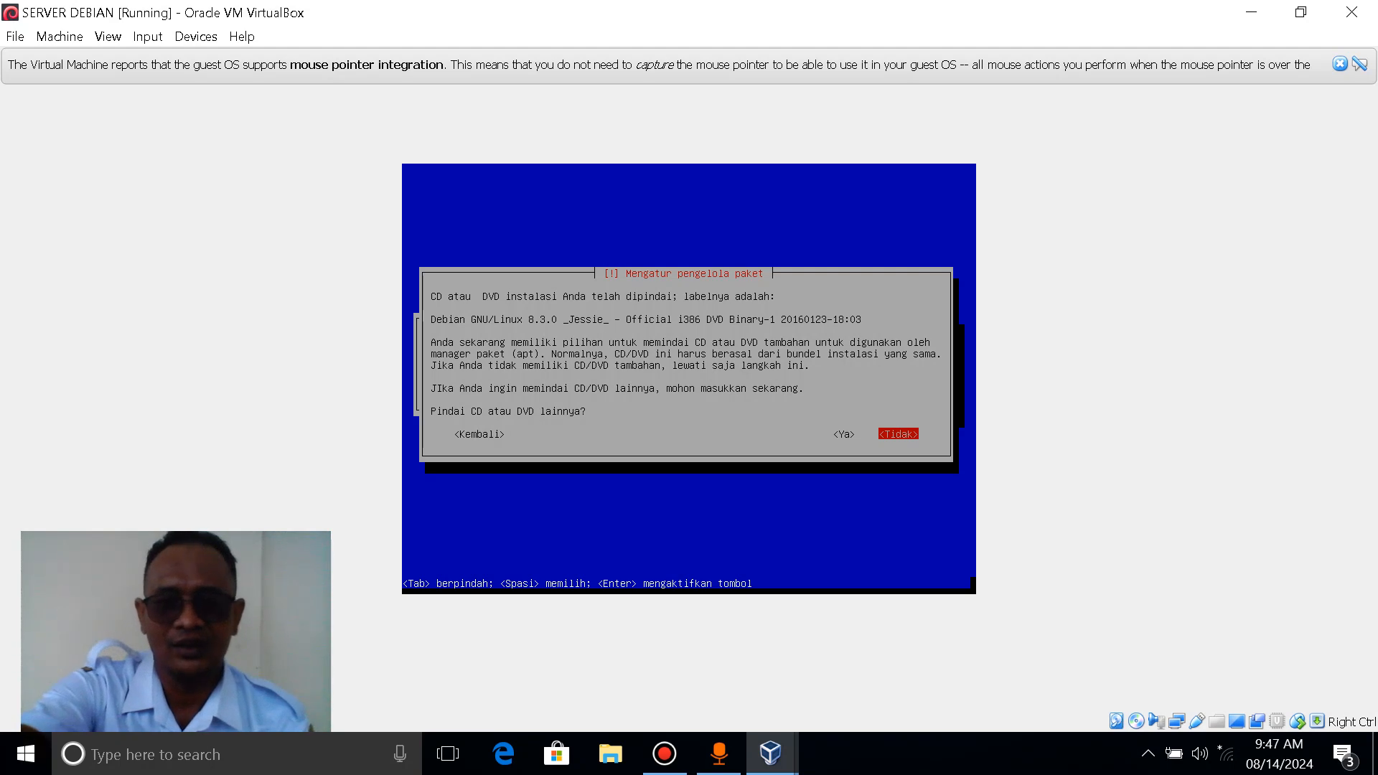
Decline scanning another CD or DVD, using a network mirror and joining the package usage survey
{"action": "key", "text": "Return"}
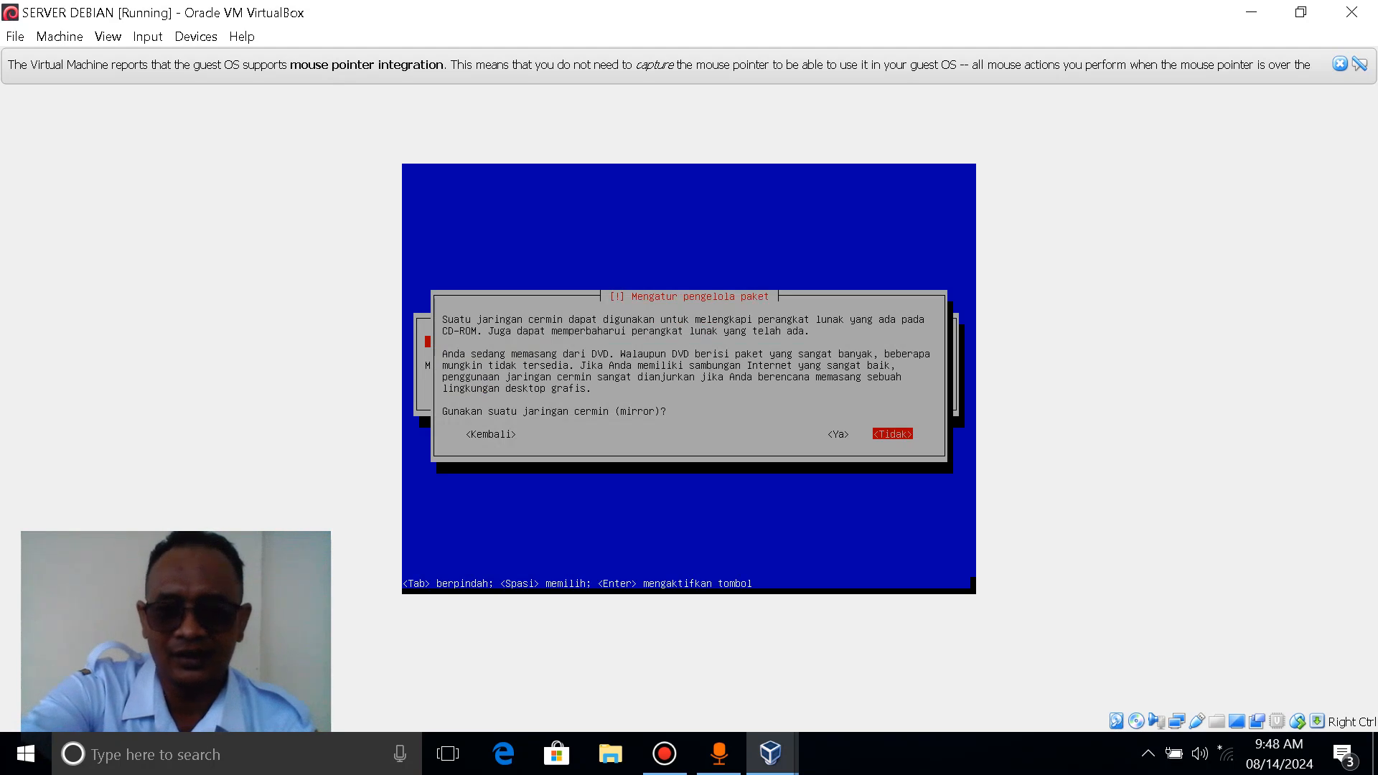
{"action": "key", "text": "Return"}
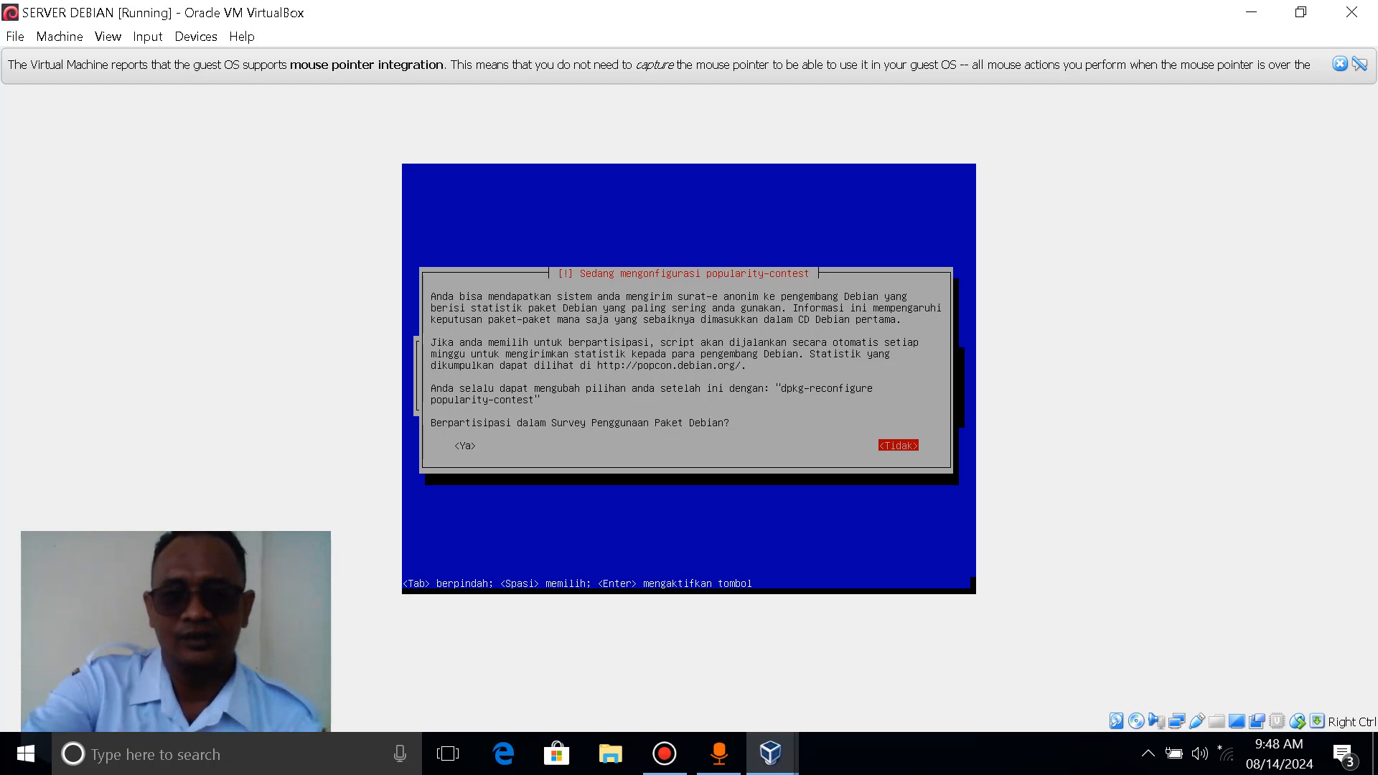
{"action": "key", "text": "Return"}
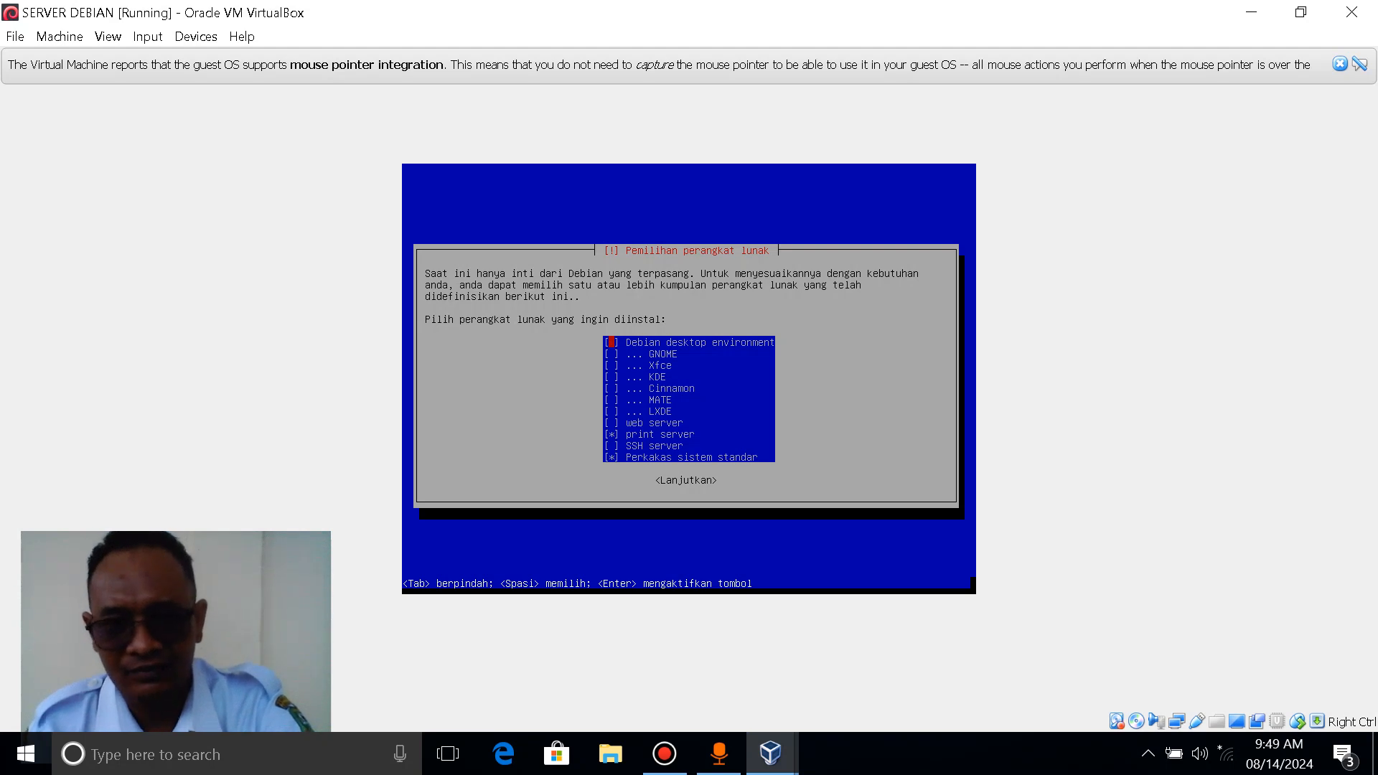
Add web server and SSH server to the preselected print server and standard system utilities, and start installing the software
{"action": "key", "text": "Down"}
{"action": "key", "text": "Down"}
{"action": "key", "text": "Down"}
{"action": "key", "text": "Down"}
{"action": "key", "text": "Down"}
{"action": "key", "text": "Down"}
{"action": "key", "text": "Down"}
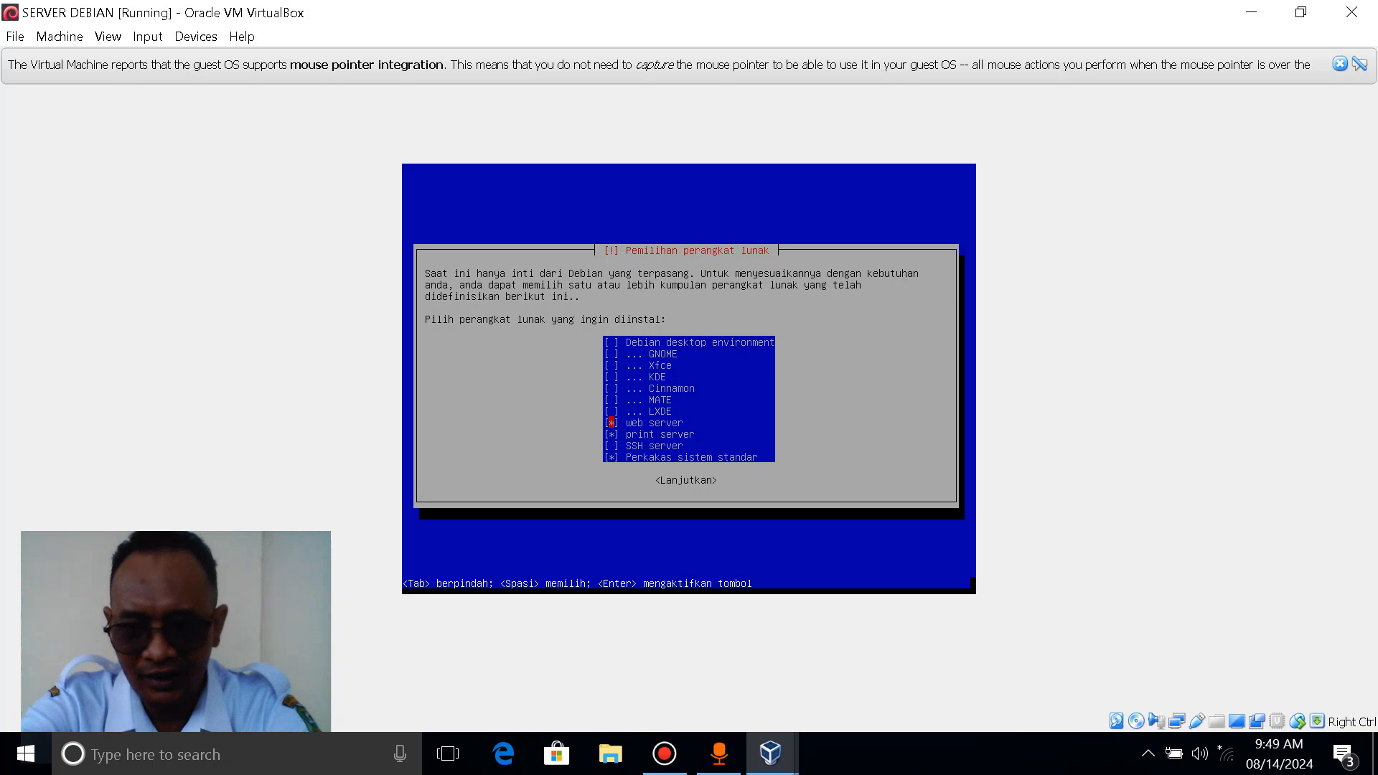
{"action": "key", "text": "Down"}
{"action": "key", "text": "Down"}
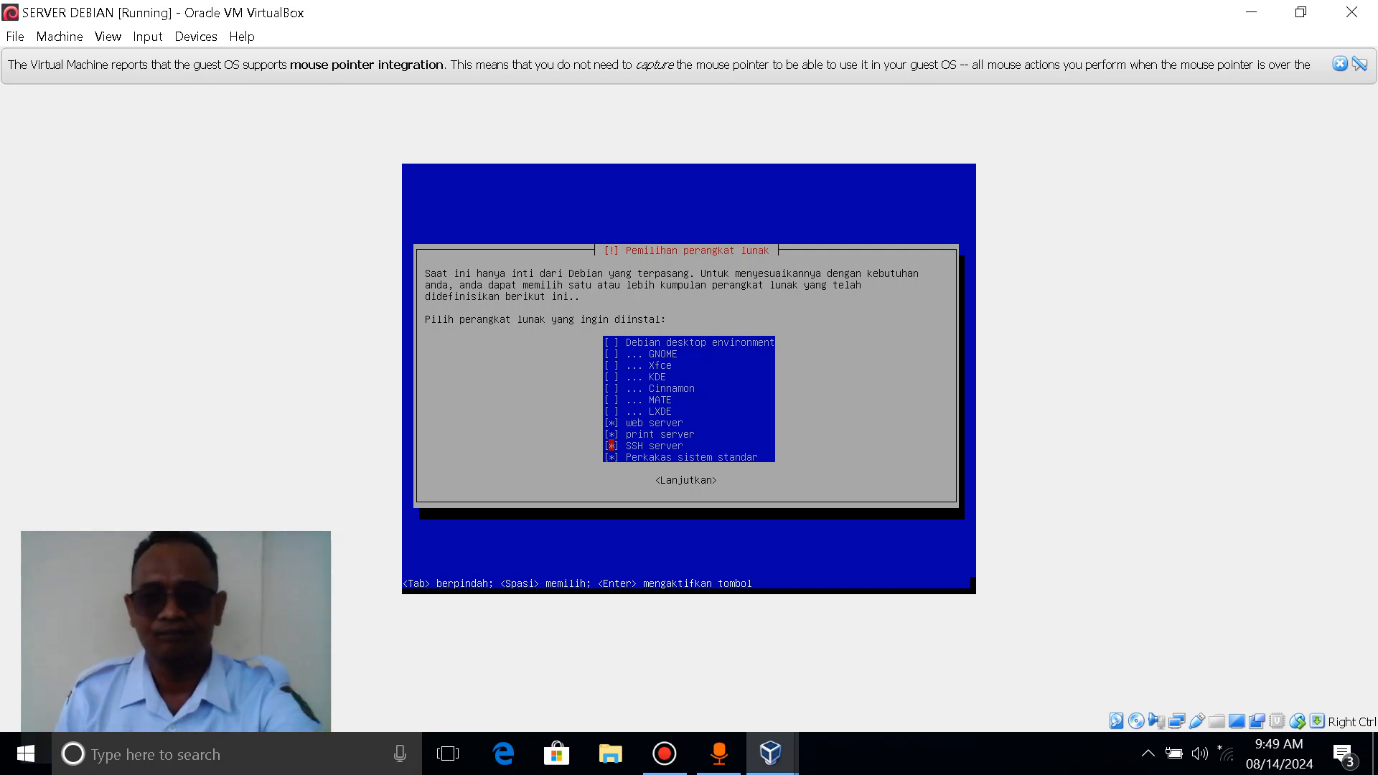
{"action": "key", "text": "Tab"}
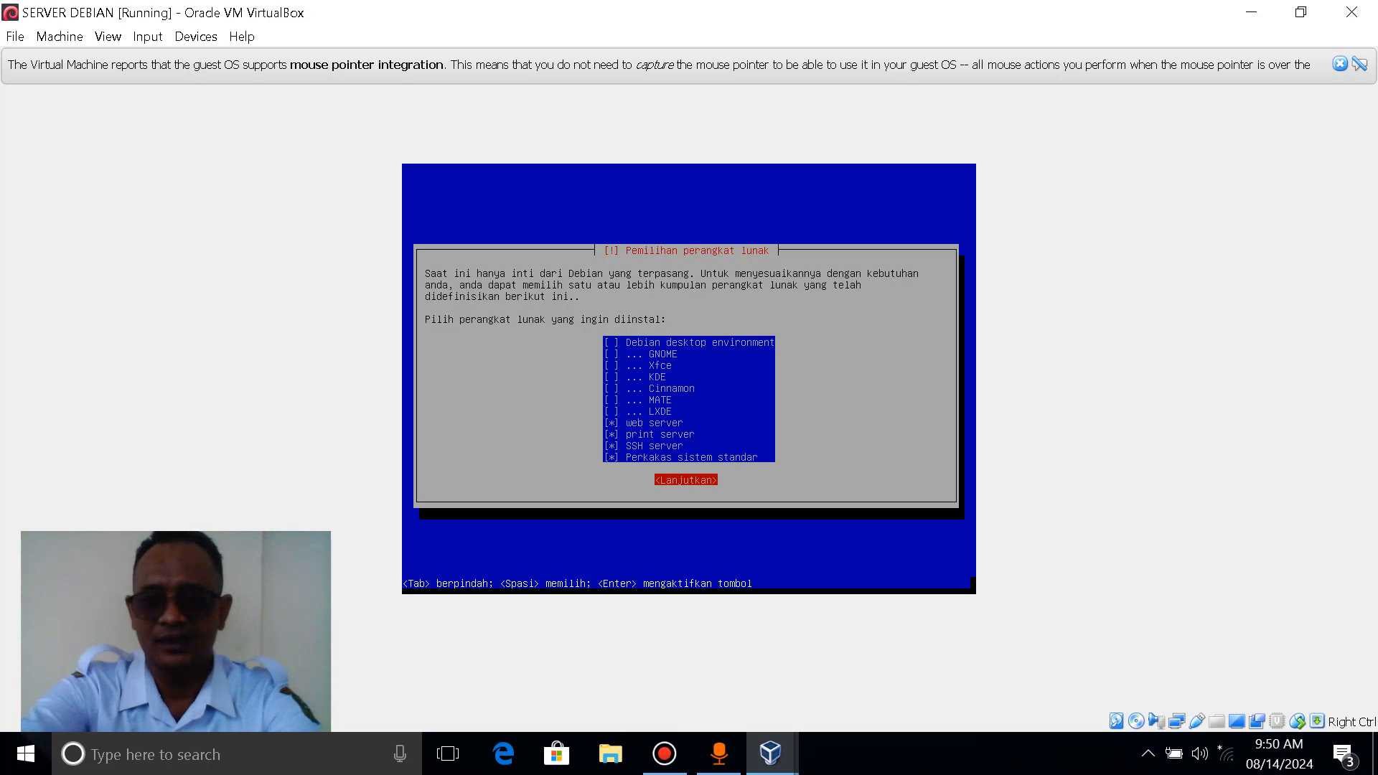
{"action": "key", "text": "Return"}
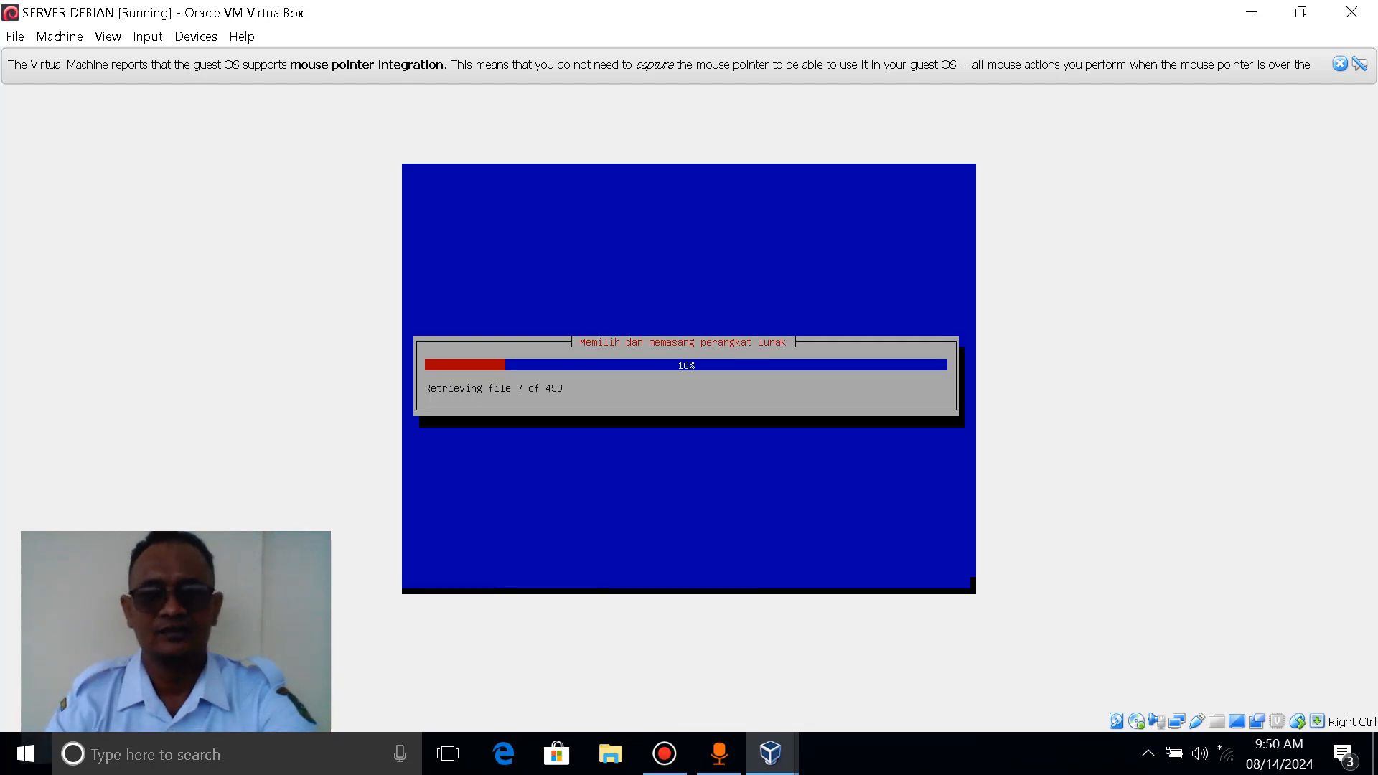
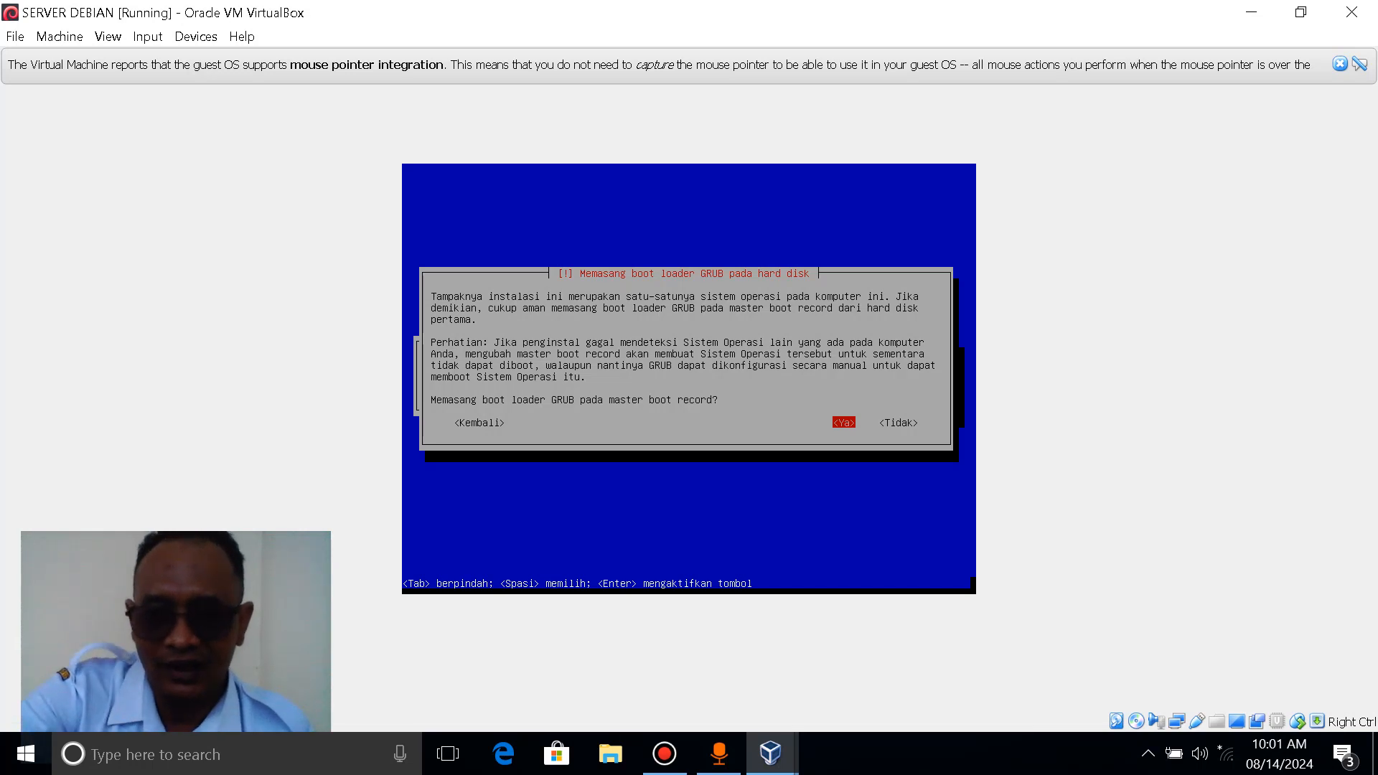
Install the GRUB boot loader to the master boot record on /dev/sda
{"action": "key", "text": "Return"}
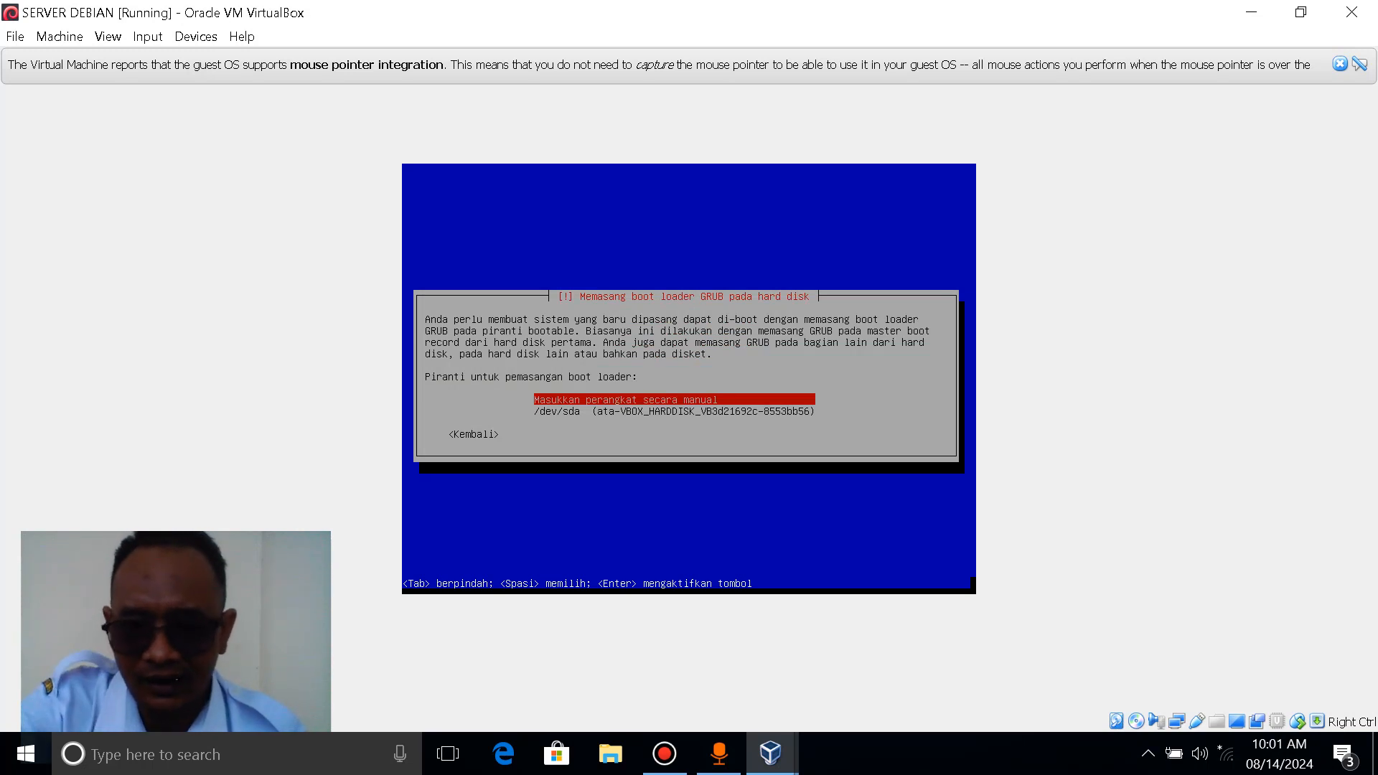
{"action": "key", "text": "Down"}
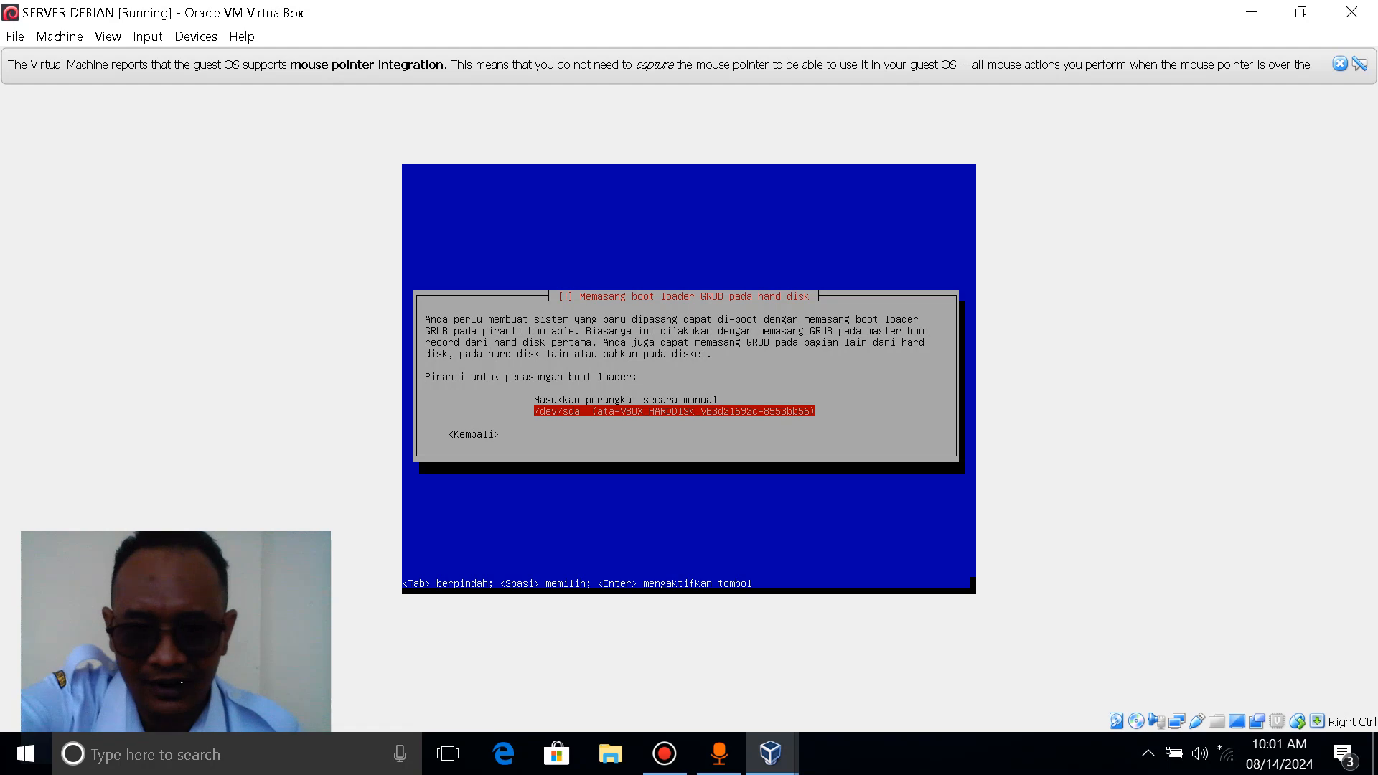
{"action": "key", "text": "Return"}
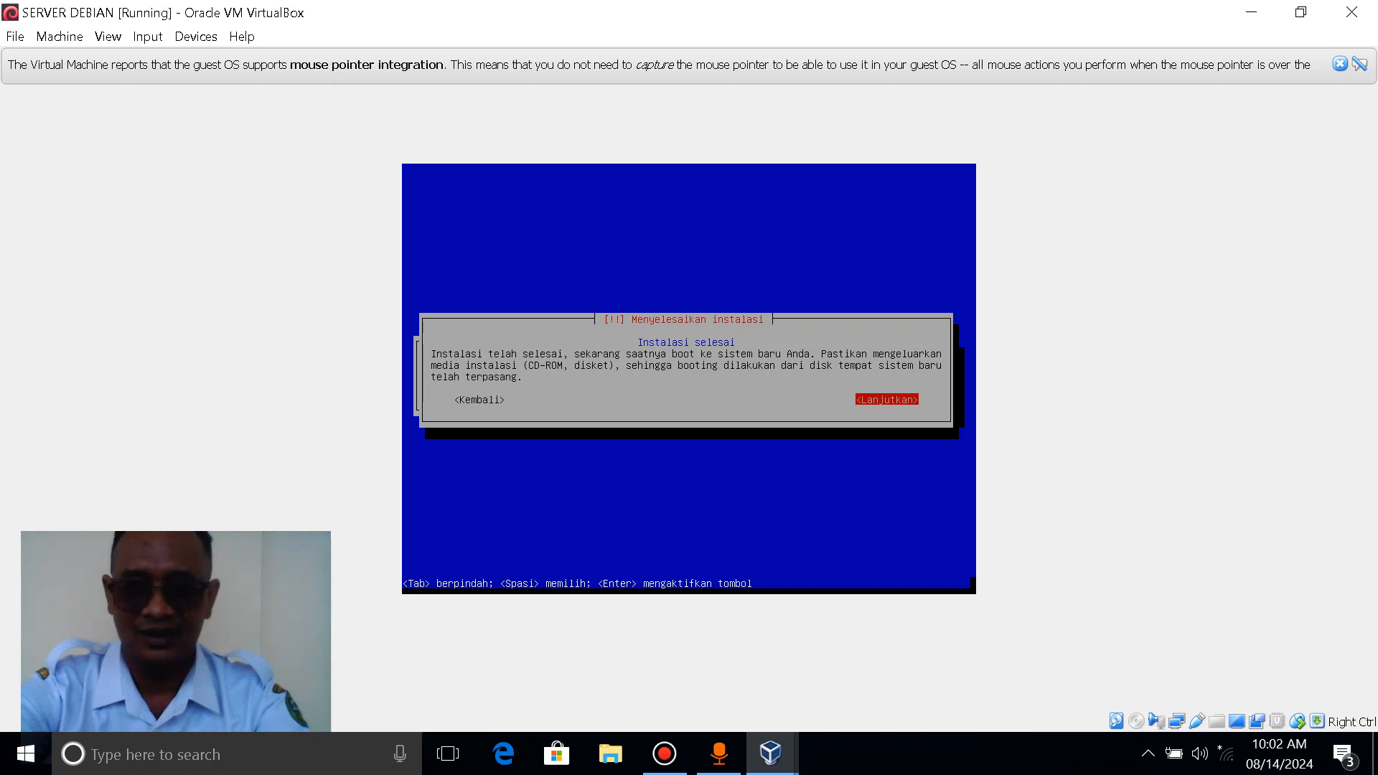
Finish the installation, boot into the new system and log in as root with the root password
{"action": "key", "text": "Return"}
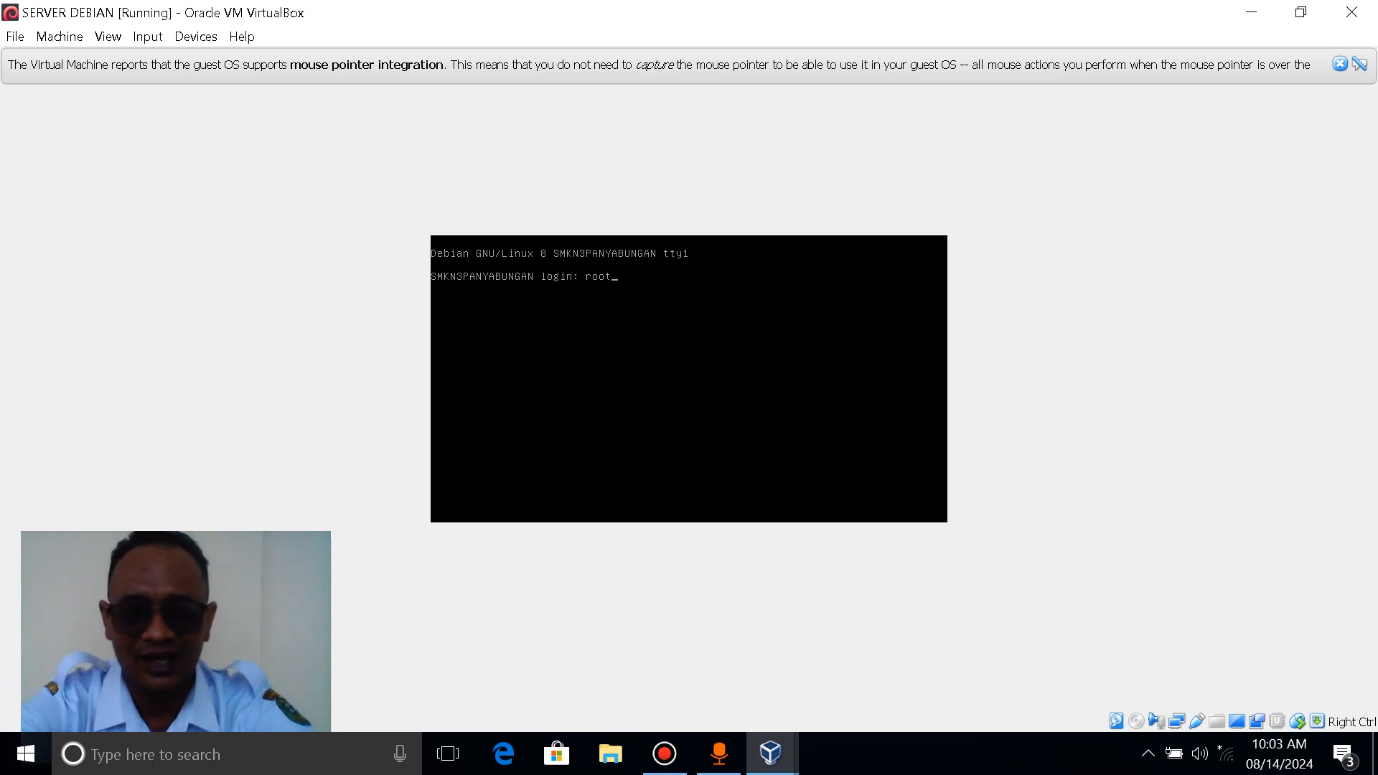
{"action": "key", "text": "Return"}
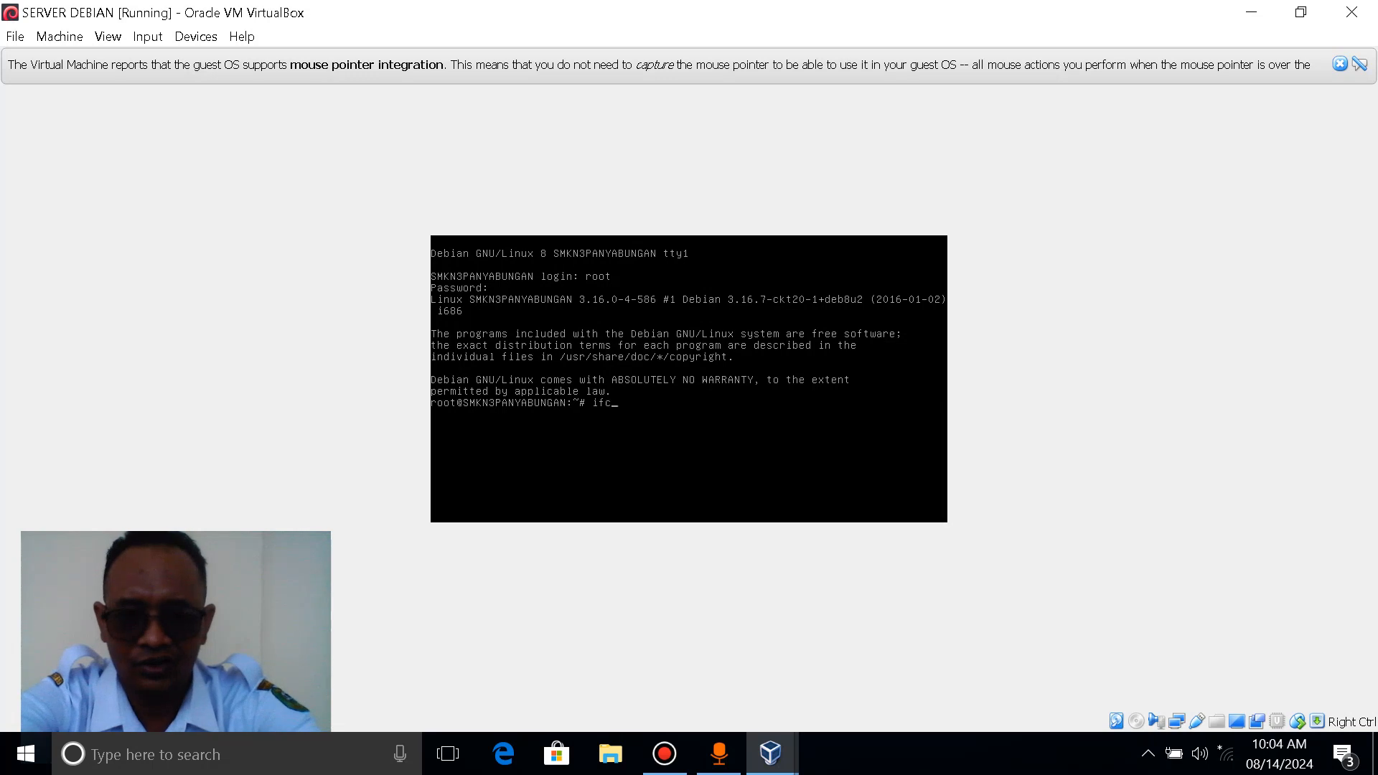
Show the Debian server's network interfaces with ifconfig and test its address with ping 200.100.0.1, stopping the ping after several replies
{"action": "type", "text": "g"}
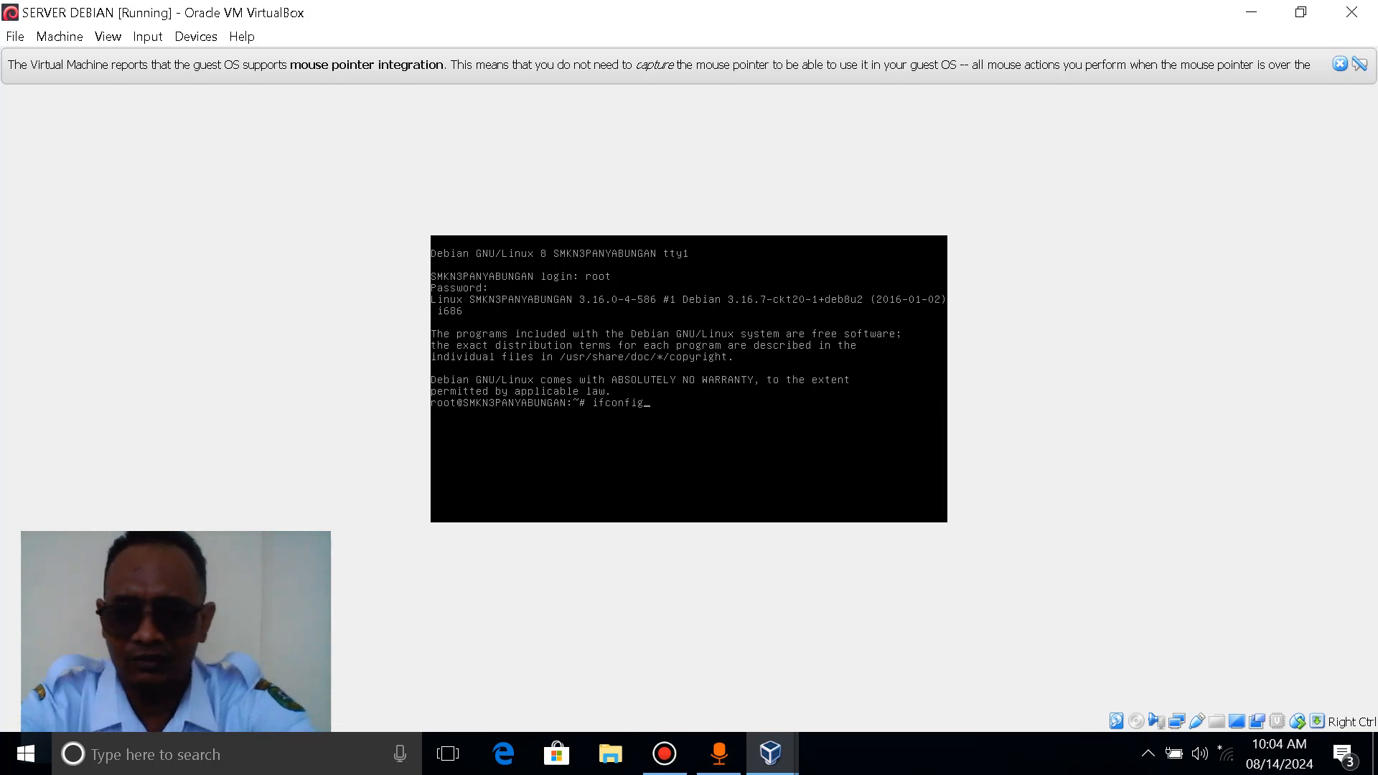
{"action": "key", "text": "Return"}
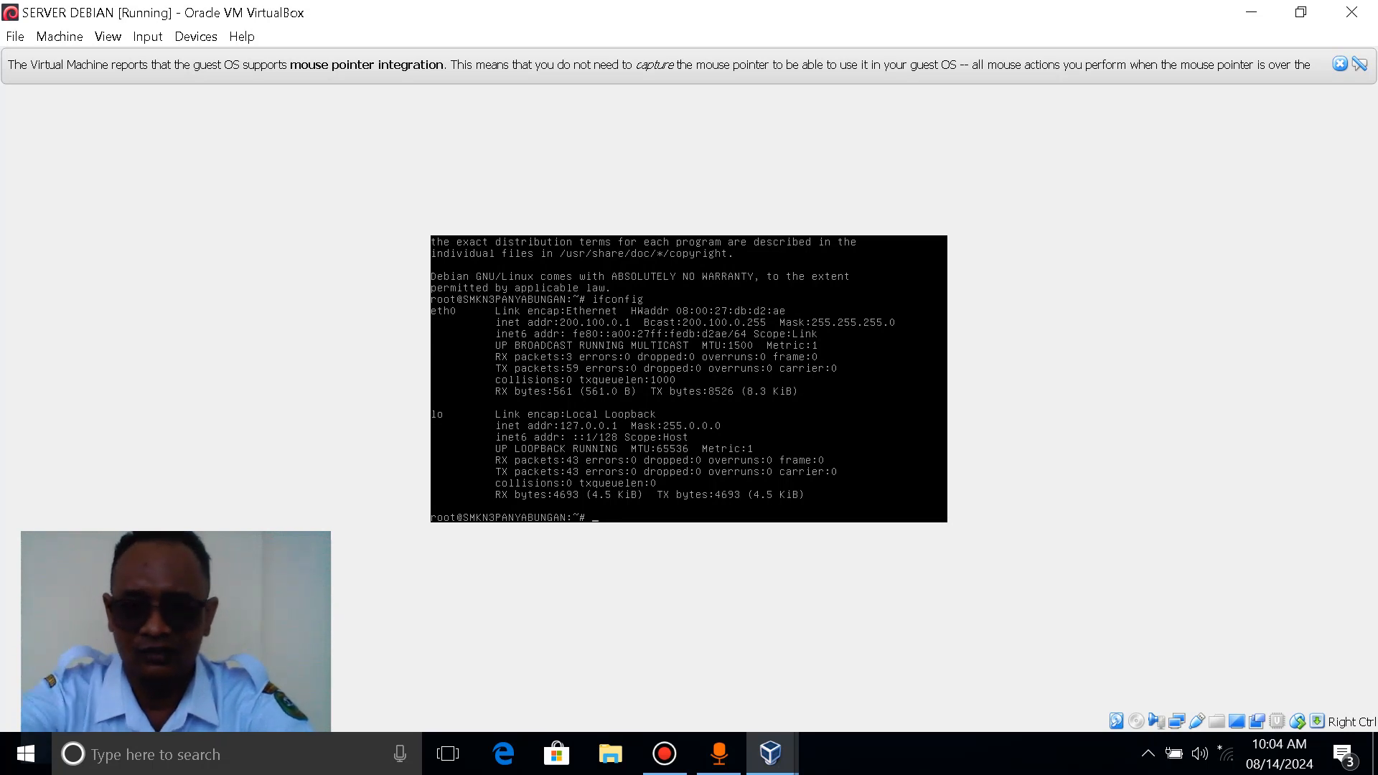
{"action": "type", "text": "g "}
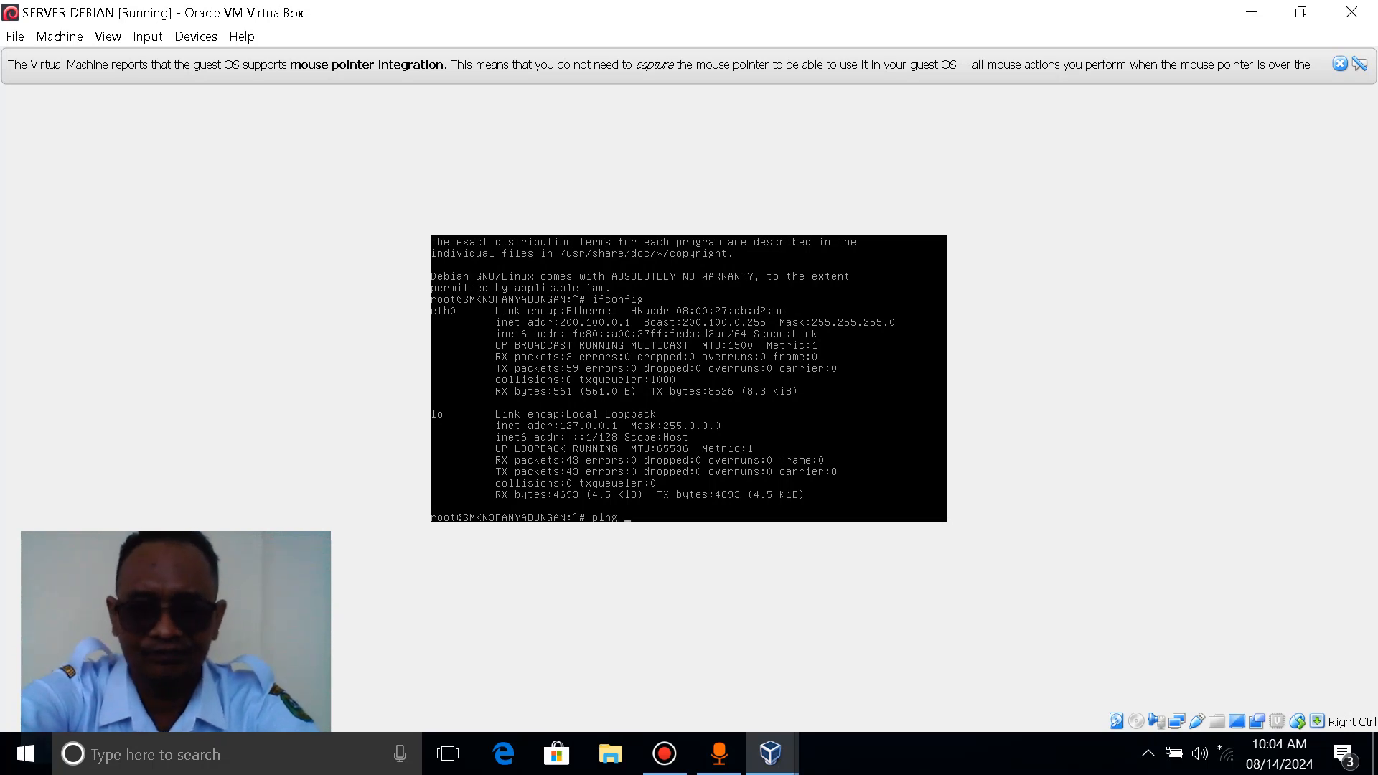
{"action": "type", "text": "200"}
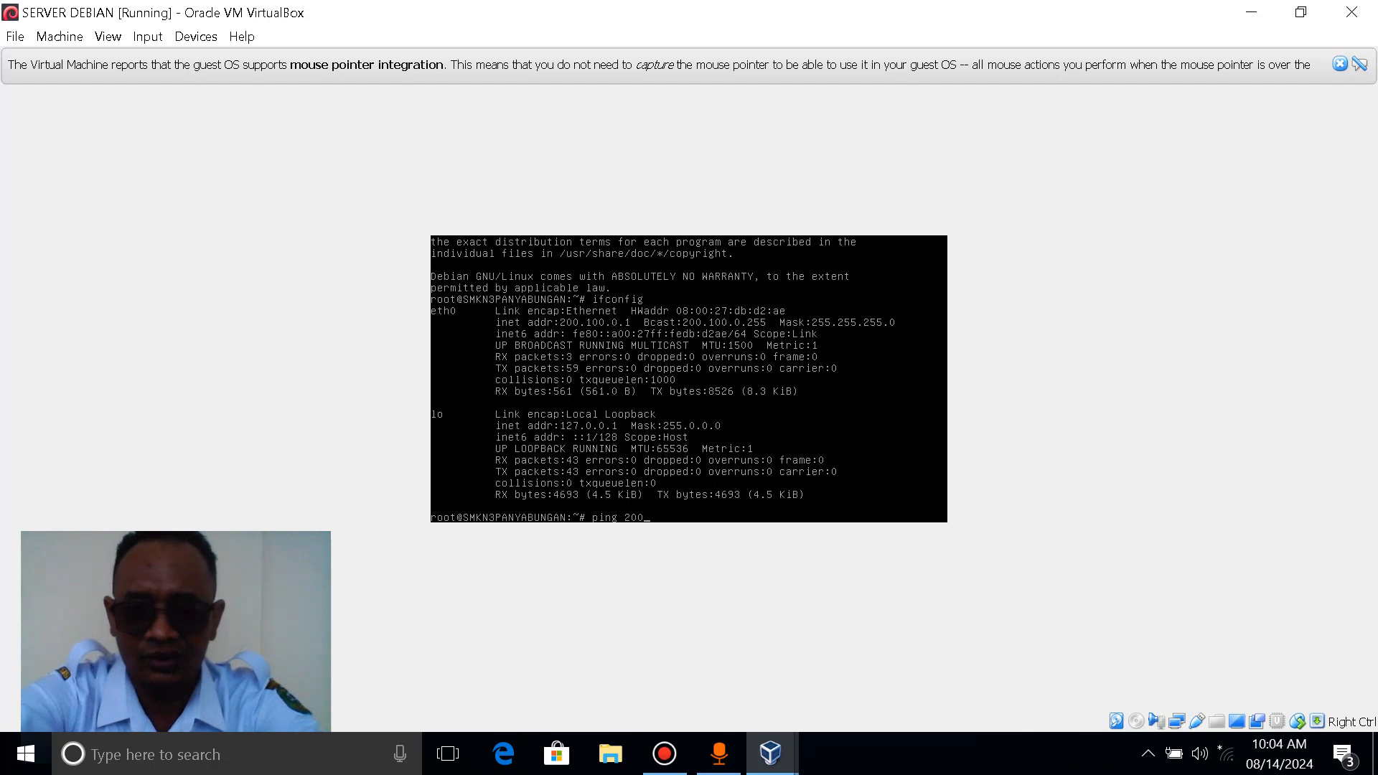
{"action": "type", "text": ".100.0.1"}
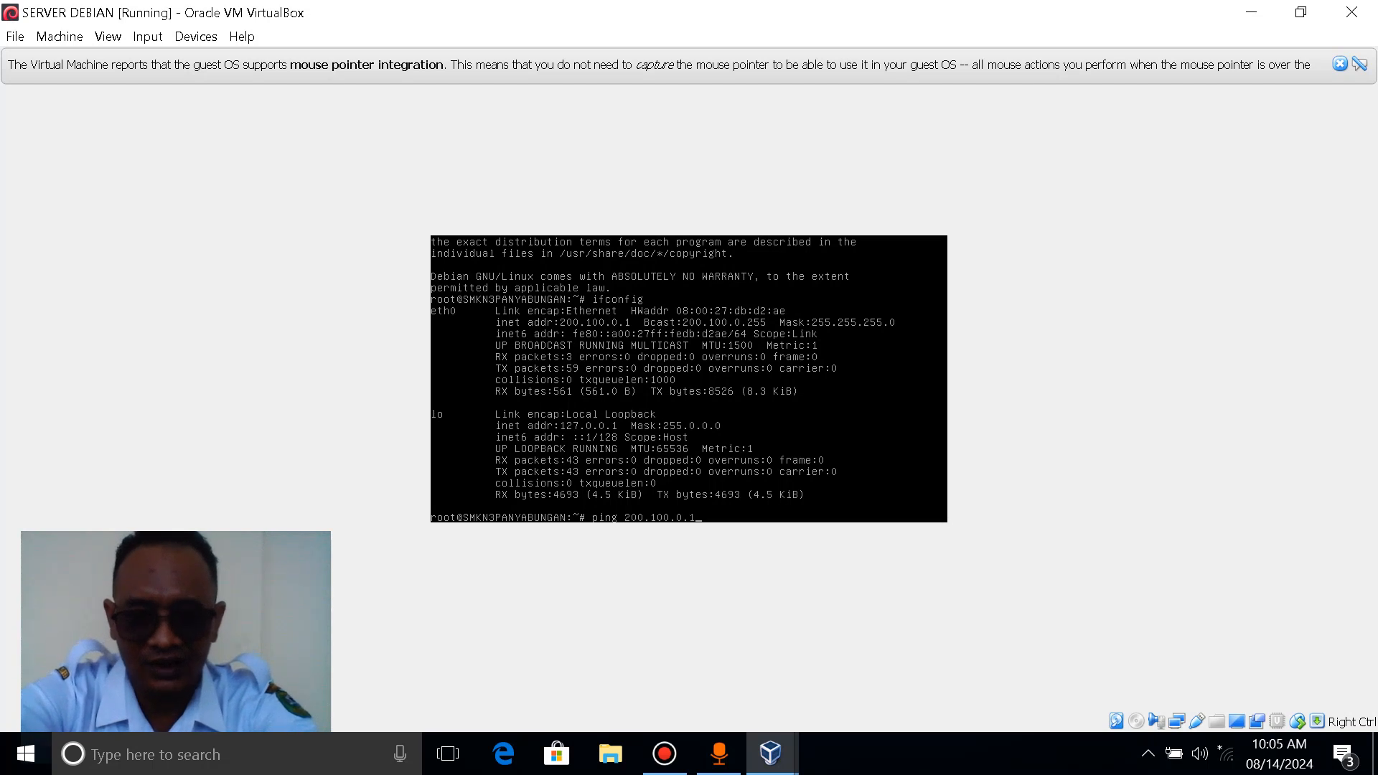
{"action": "key", "text": "Return"}
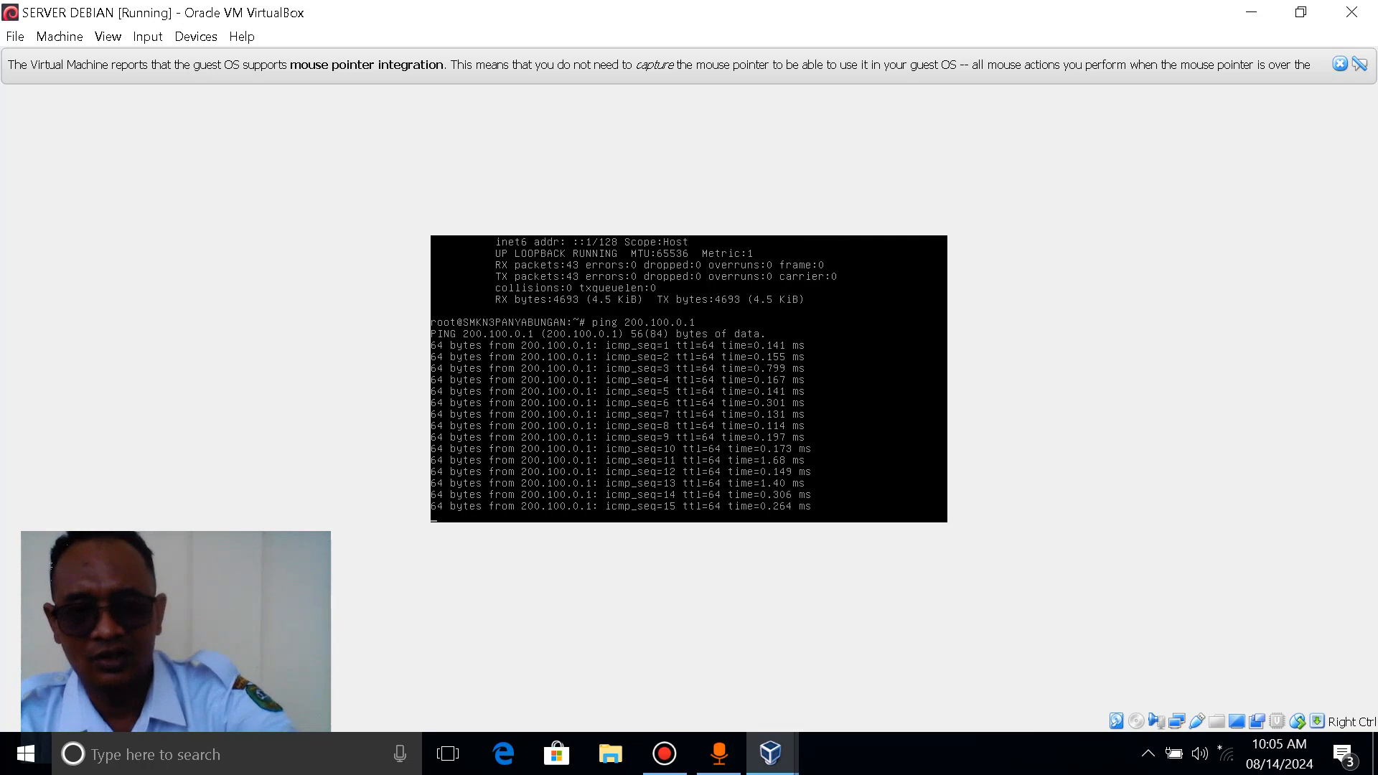
{"action": "key", "text": "ctrl+c"}
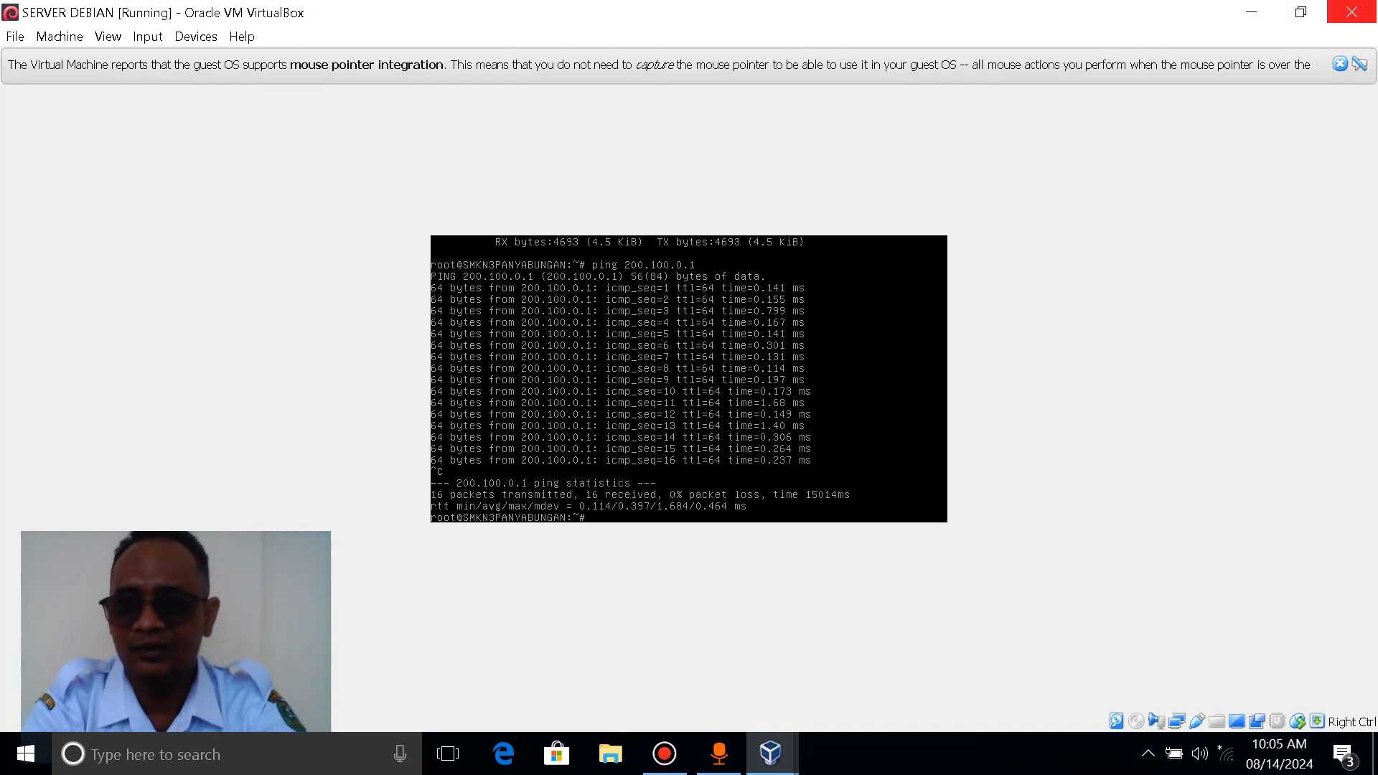
Clear the enlarged VirtualBox windows out of the way and open the Windows host's network adapter connections
{"action": "left_click", "coordinate": [1301, 13]}
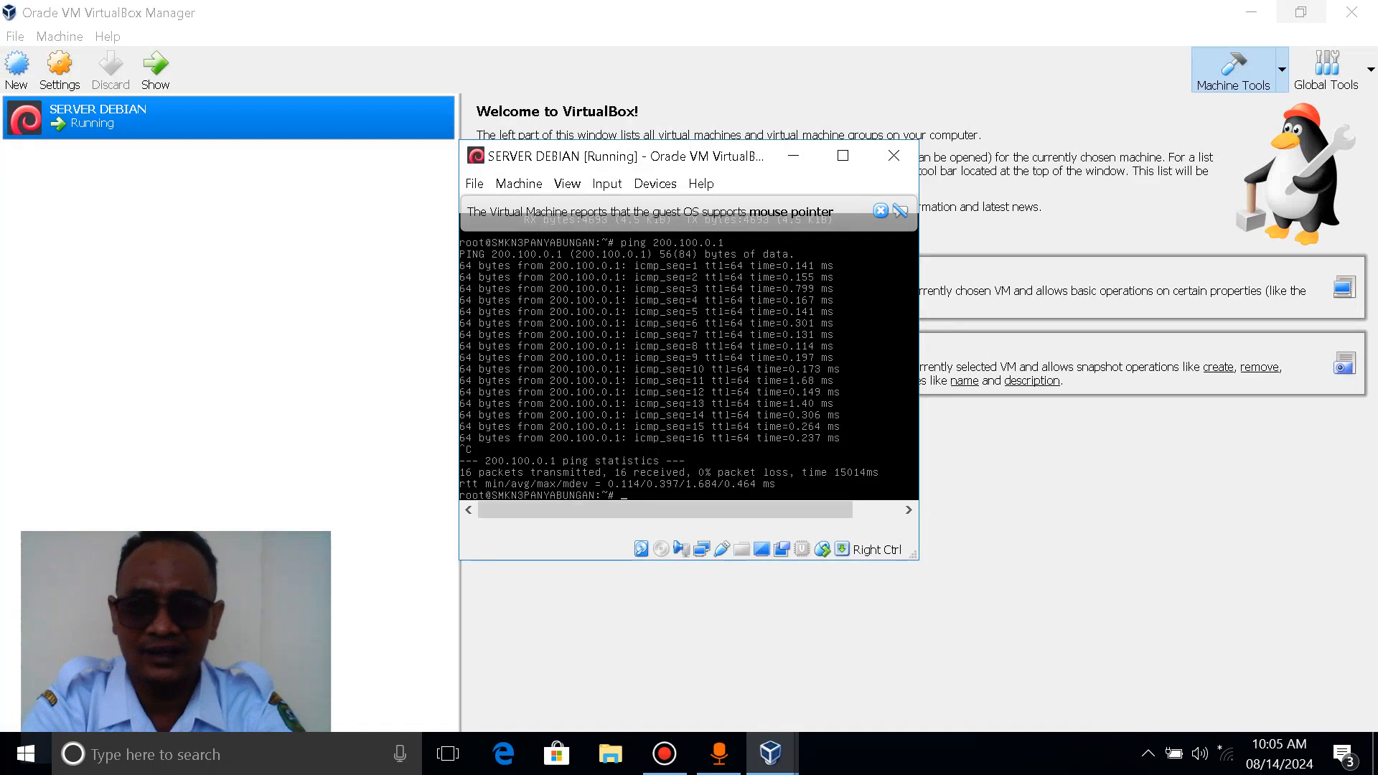
{"action": "left_click", "coordinate": [1251, 12]}
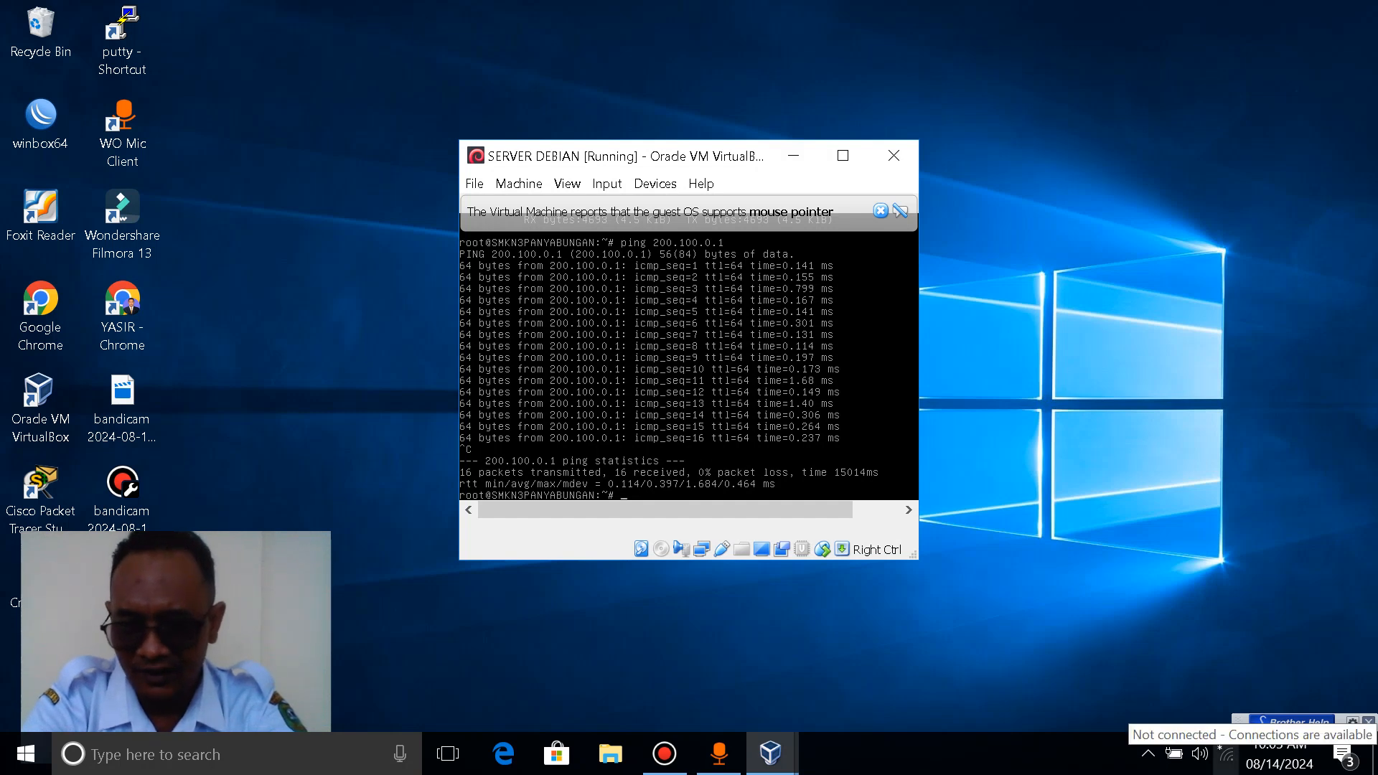
{"action": "right_click", "coordinate": [1227, 754]}
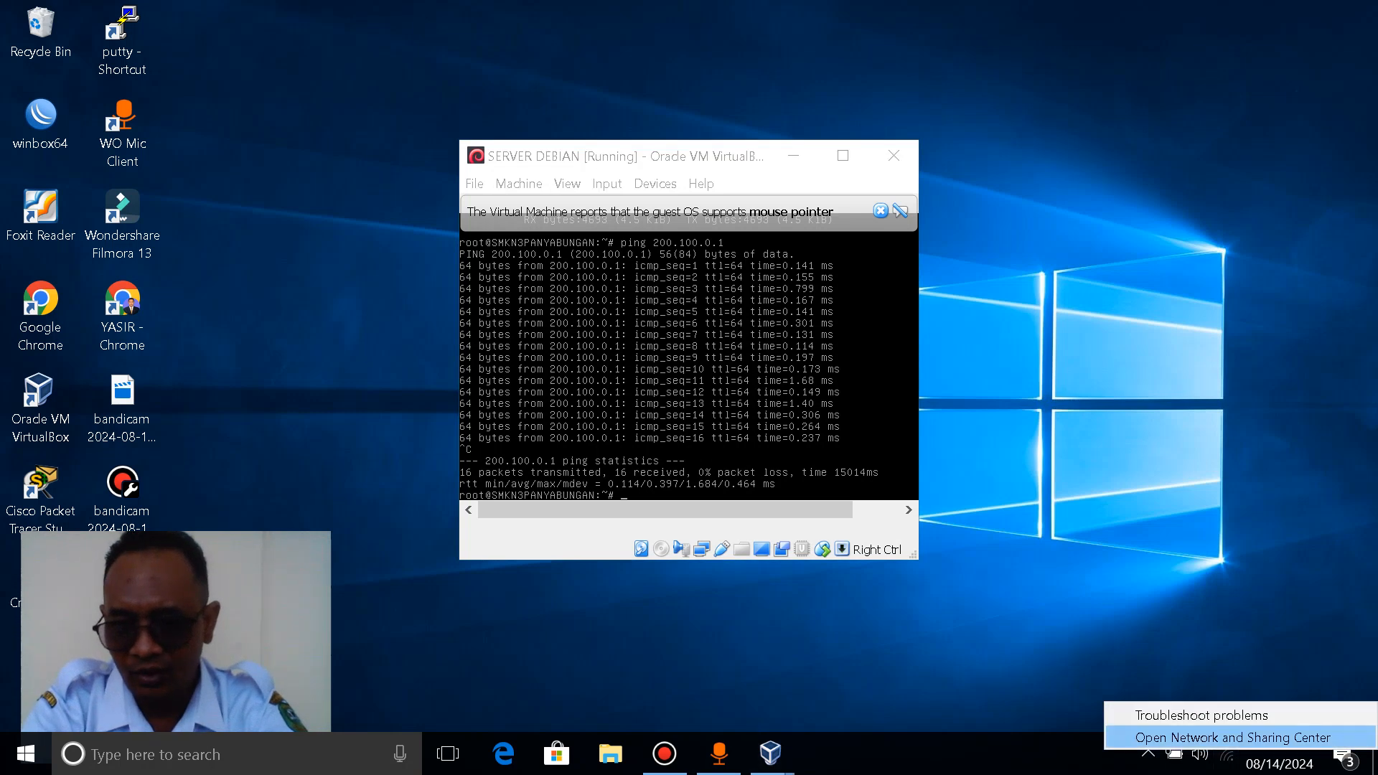
{"action": "left_click", "coordinate": [1232, 737]}
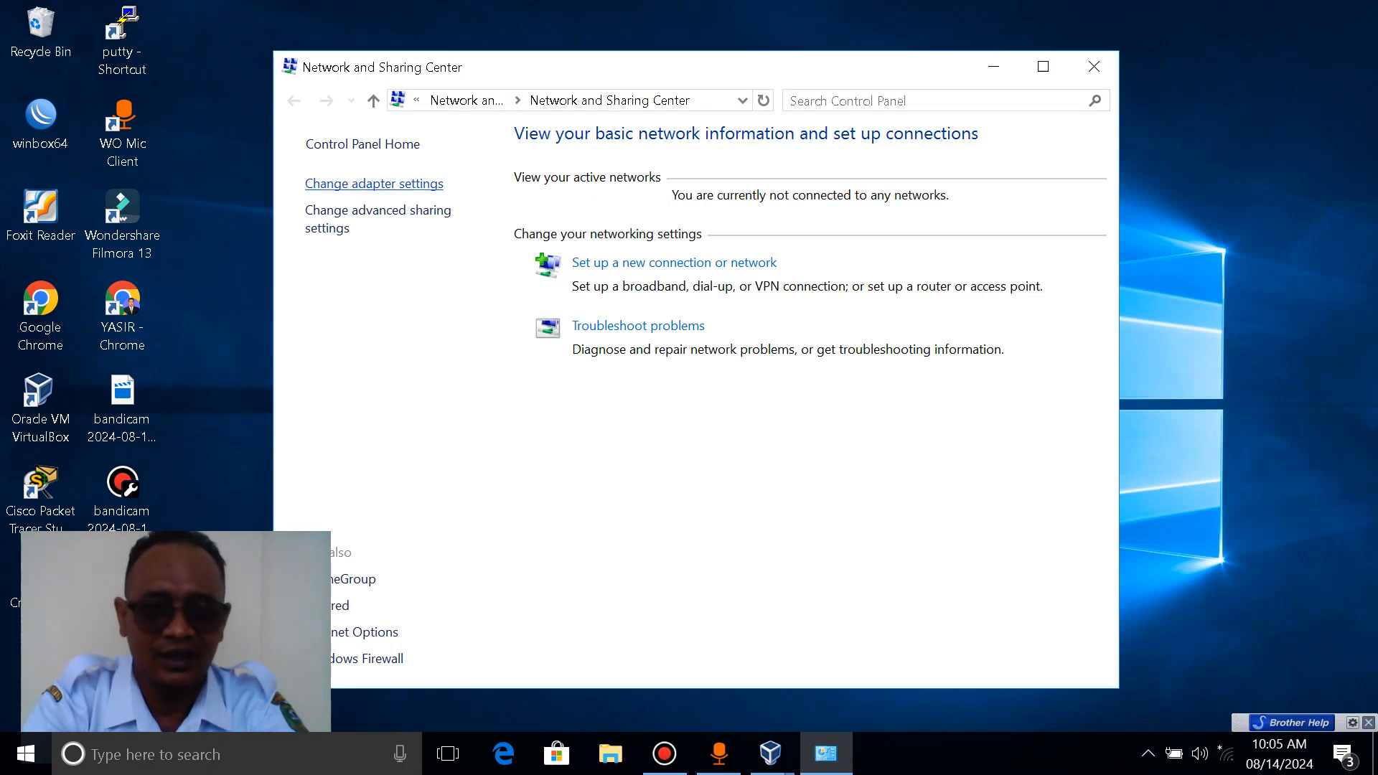
{"action": "left_click", "coordinate": [374, 184]}
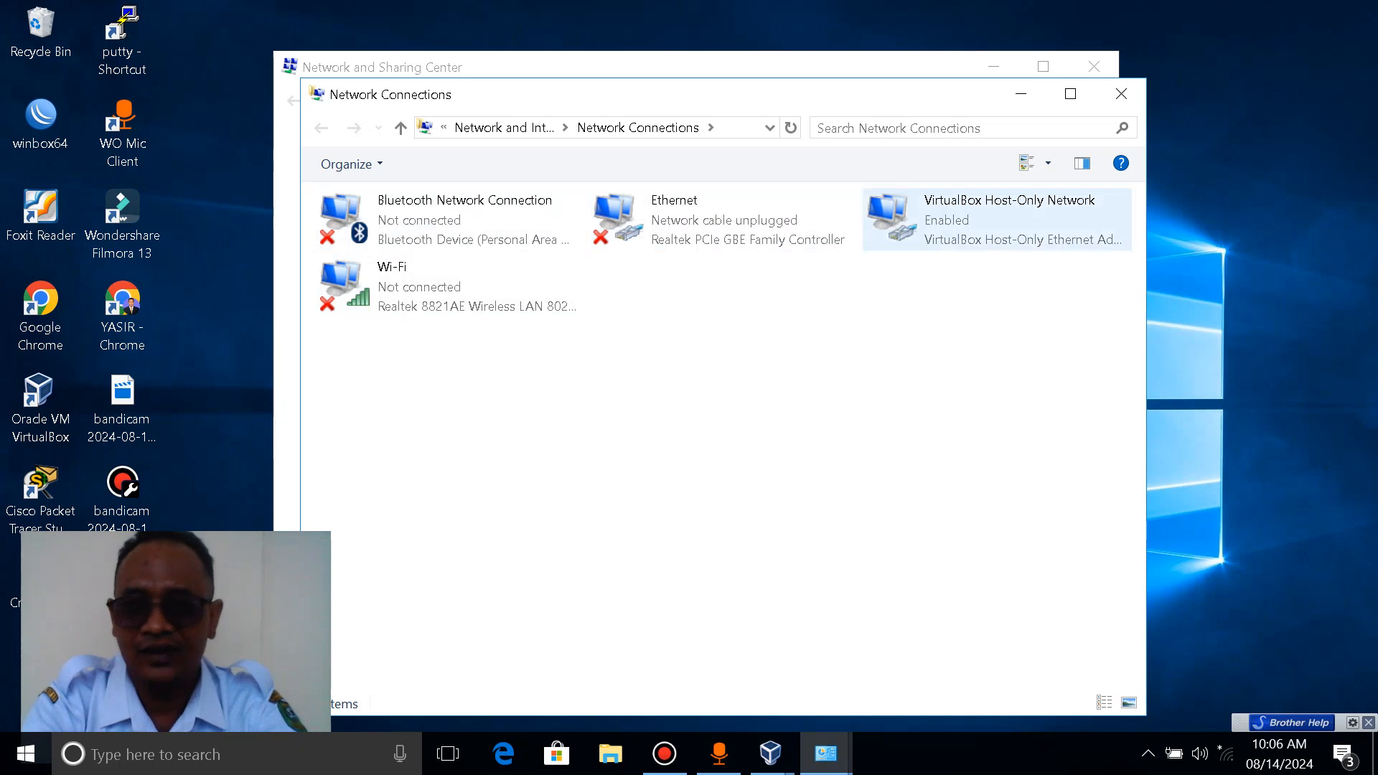
Open the Internet Protocol Version 4 (TCP/IPv4) properties of the VirtualBox Host-Only Network adapter
{"action": "left_click", "coordinate": [978, 226]}
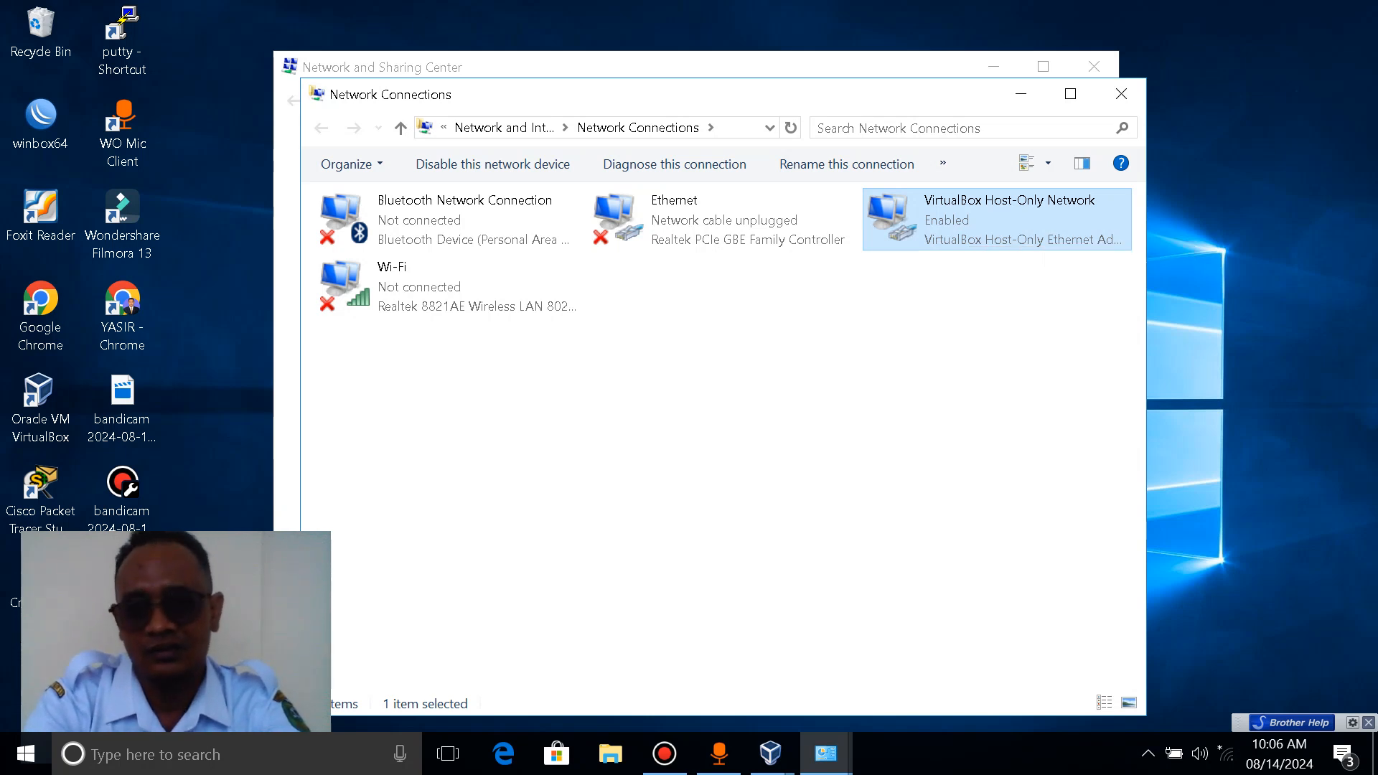
{"action": "right_click", "coordinate": [941, 214]}
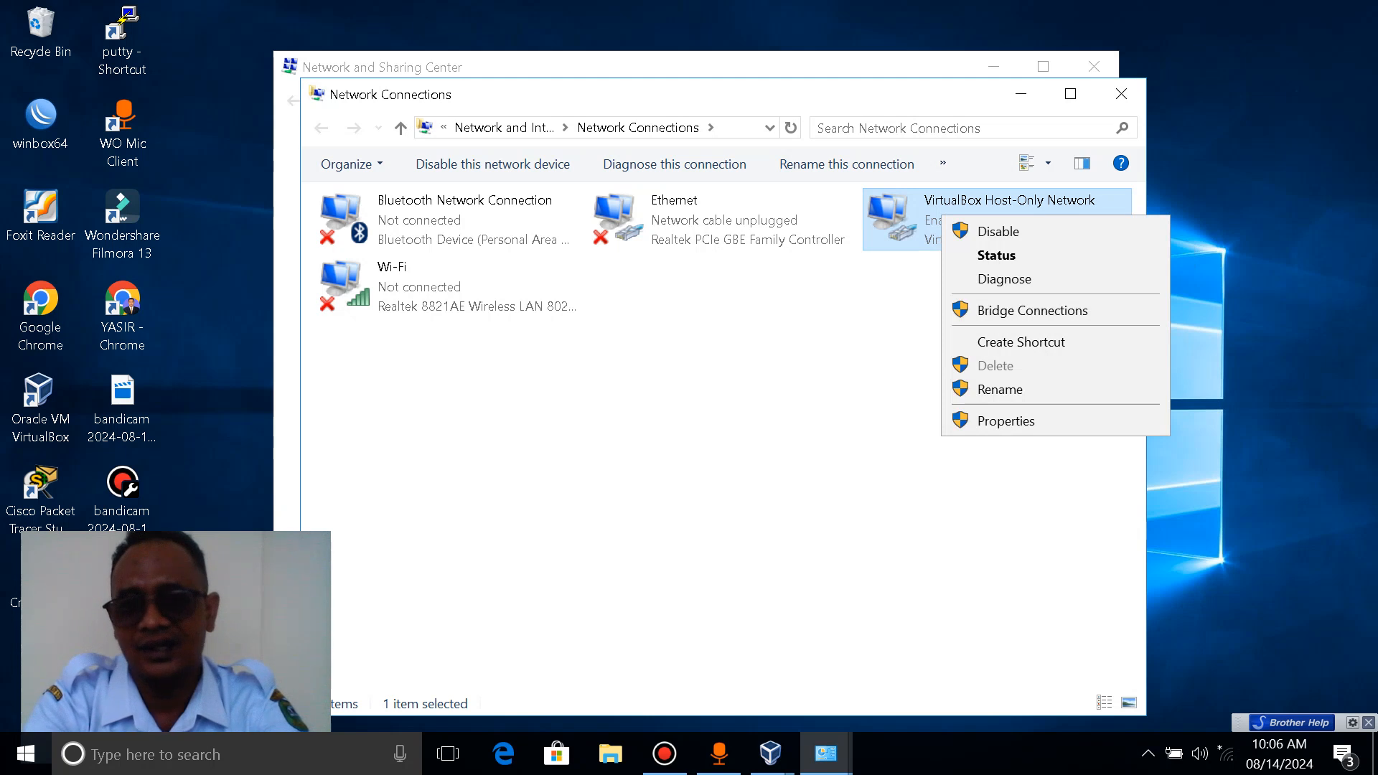
{"action": "key", "text": "Down"}
{"action": "key", "text": "Down"}
{"action": "key", "text": "Down"}
{"action": "key", "text": "Down"}
{"action": "key", "text": "Down"}
{"action": "key", "text": "Down"}
{"action": "key", "text": "Down"}
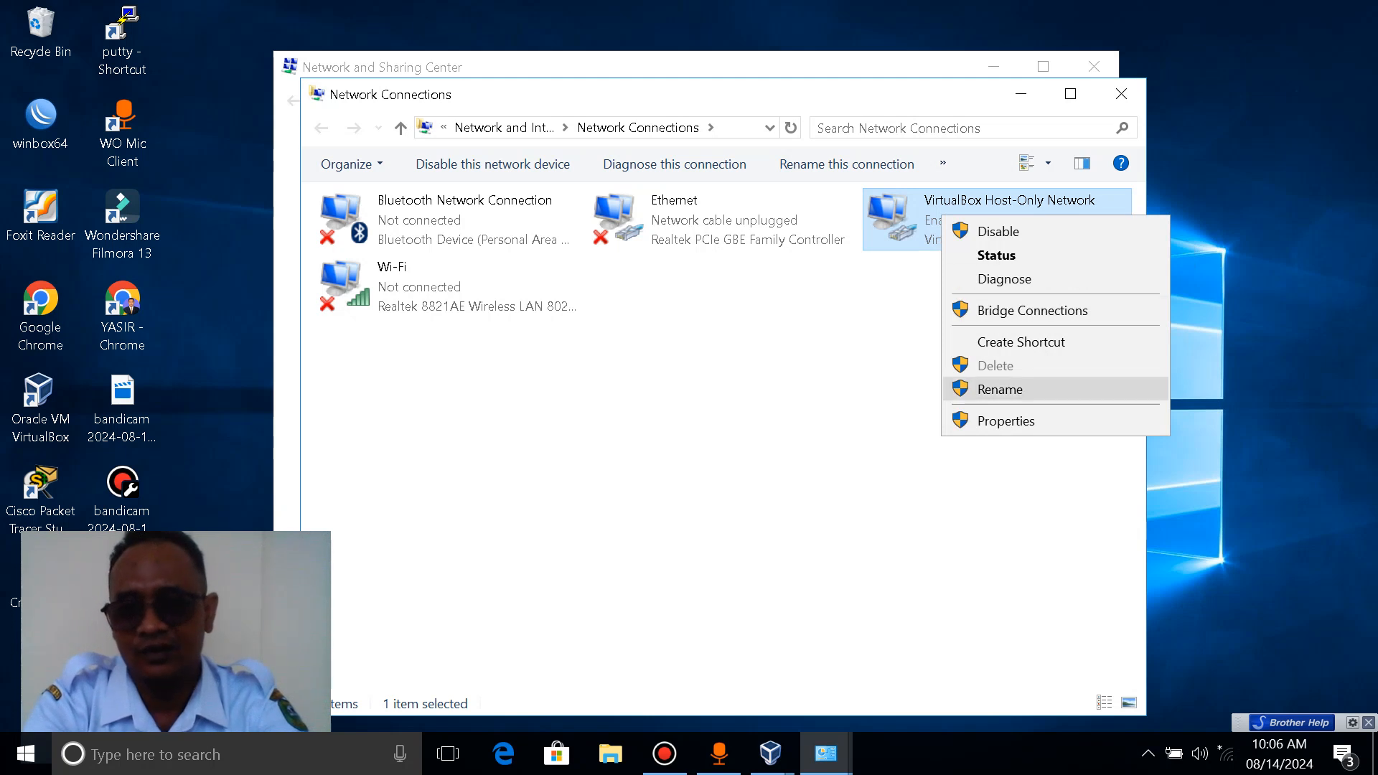
{"action": "key", "text": "Return"}
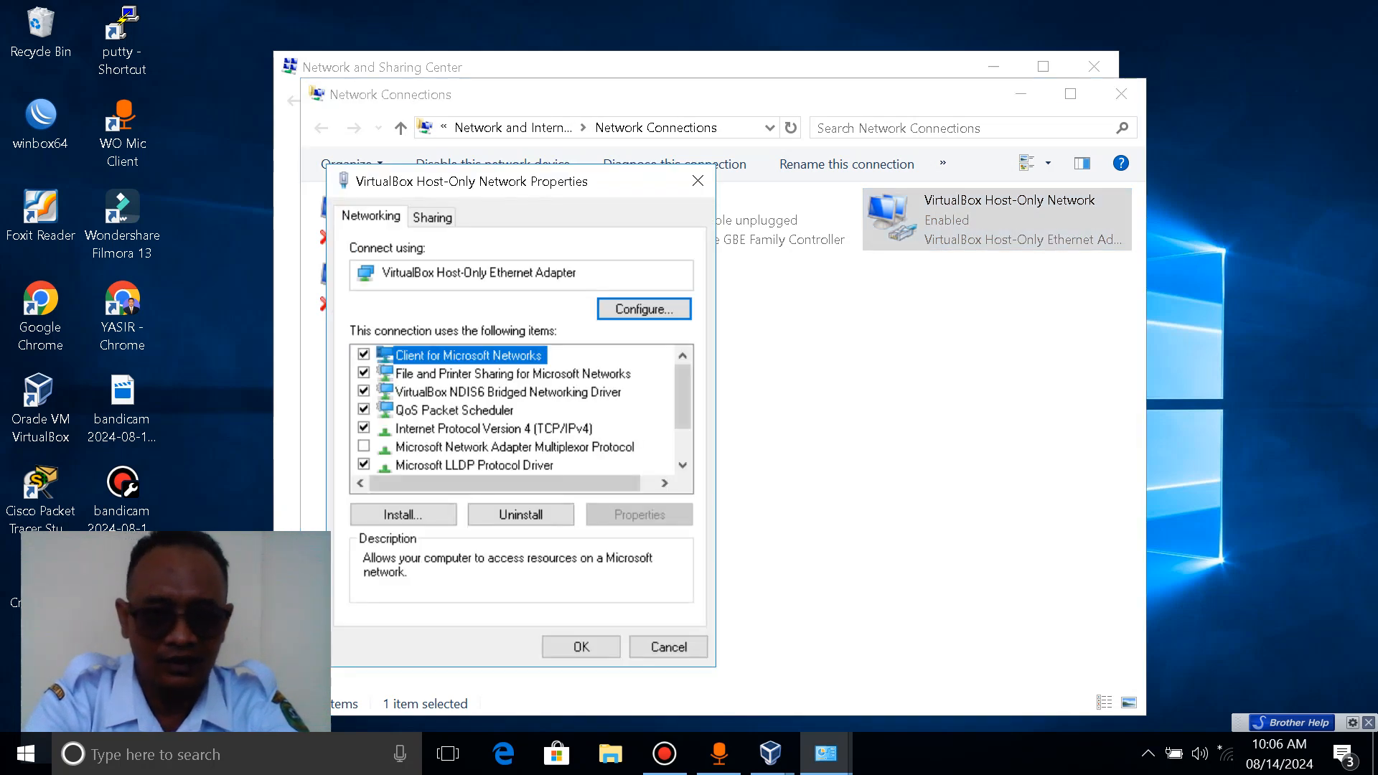
{"action": "left_click", "coordinate": [493, 429]}
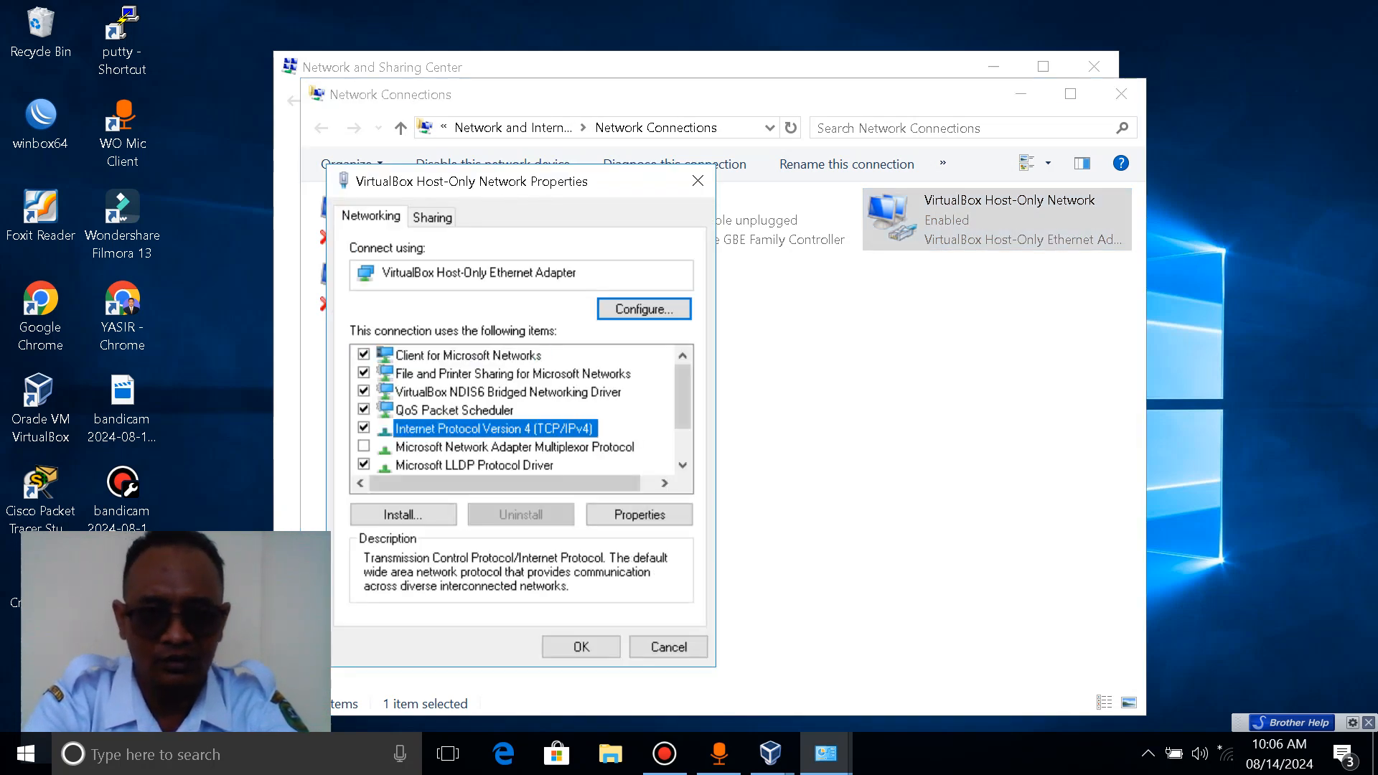
{"action": "left_click", "coordinate": [640, 515]}
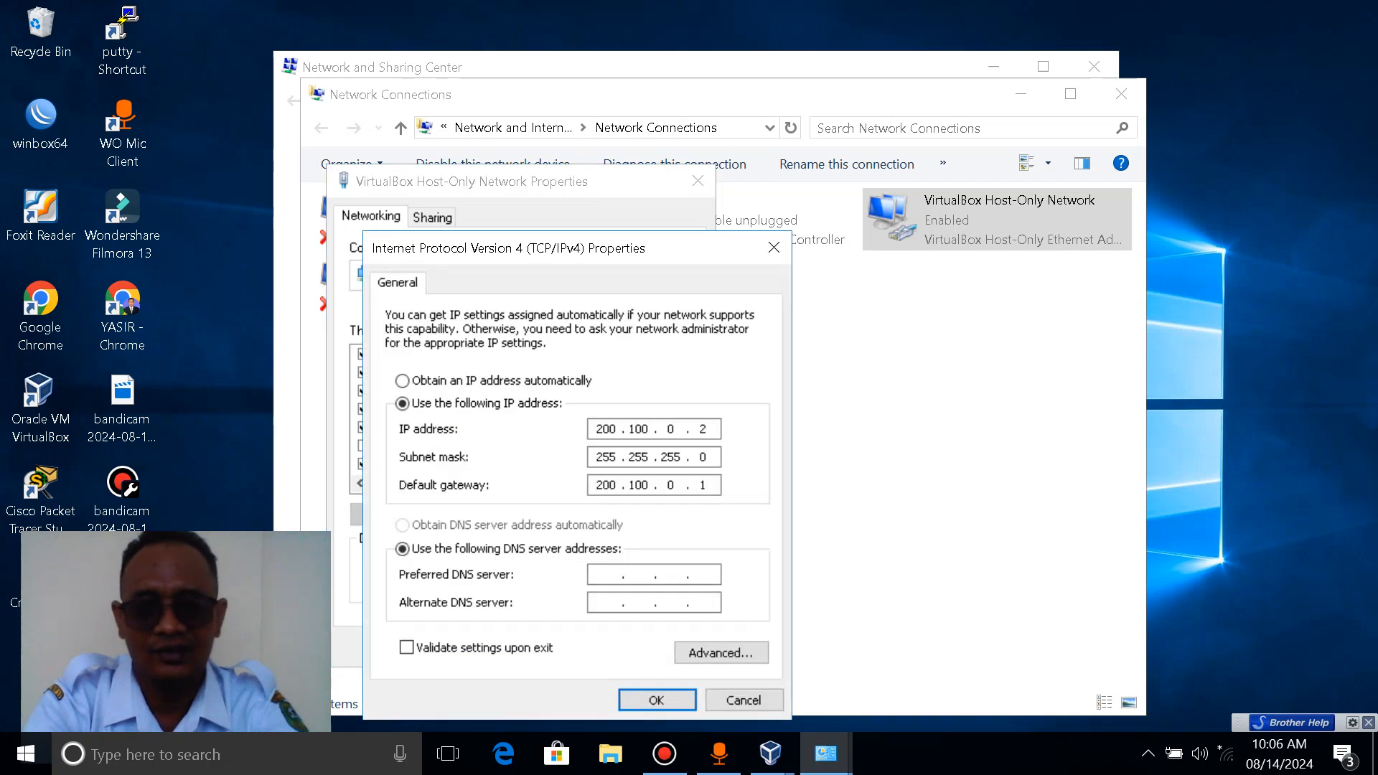
Clear the adapter's existing addresses by selecting automatic IP and DNS, and assign the static IP address 200.100.0.2
{"action": "left_click", "coordinate": [402, 381]}
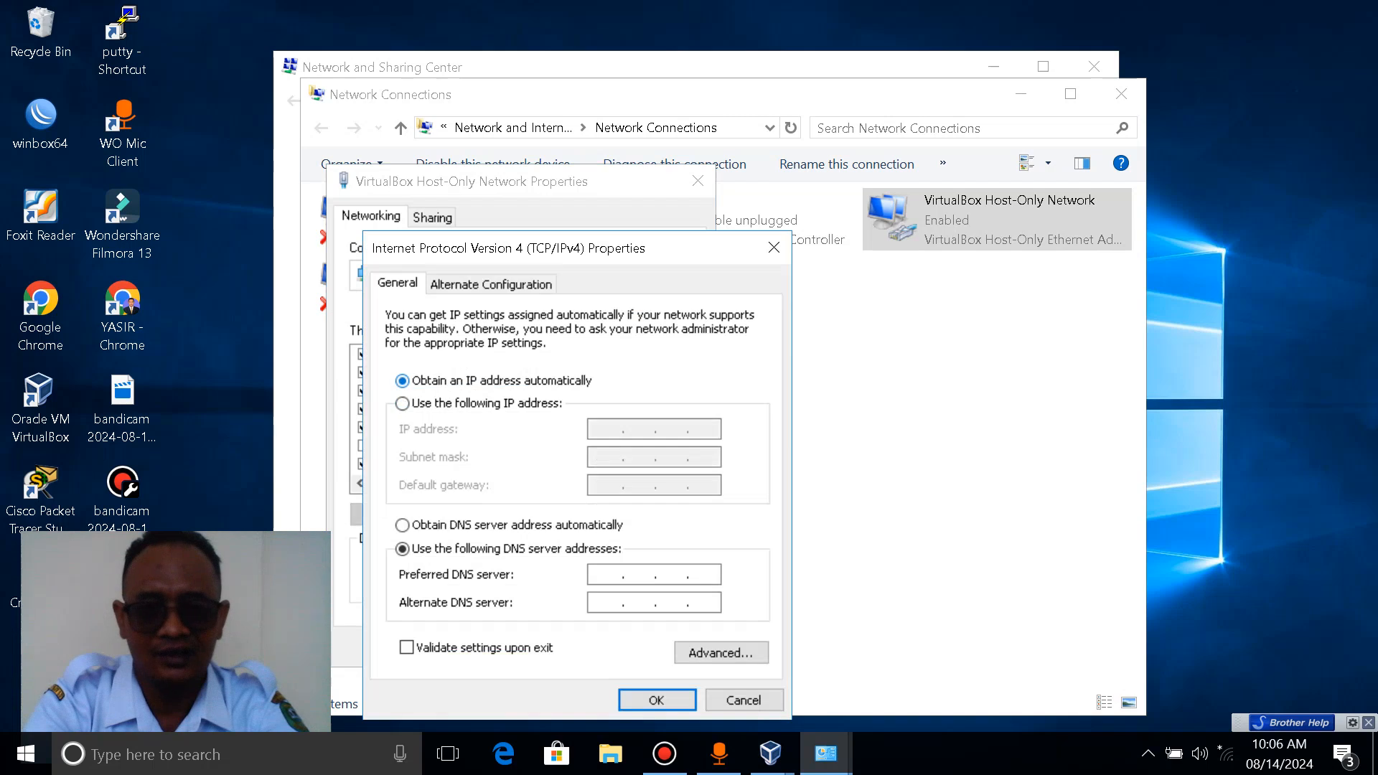
{"action": "left_click", "coordinate": [403, 525]}
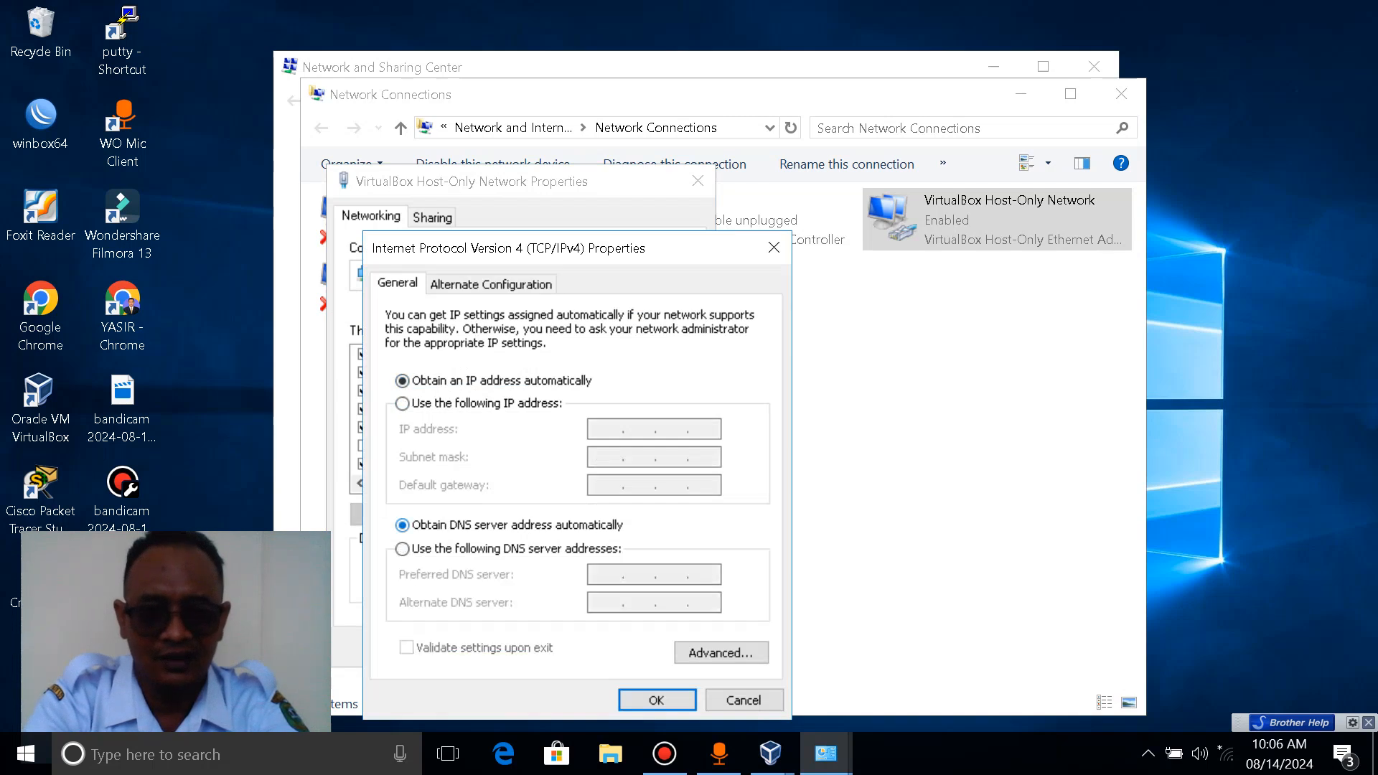
{"action": "left_click", "coordinate": [402, 403]}
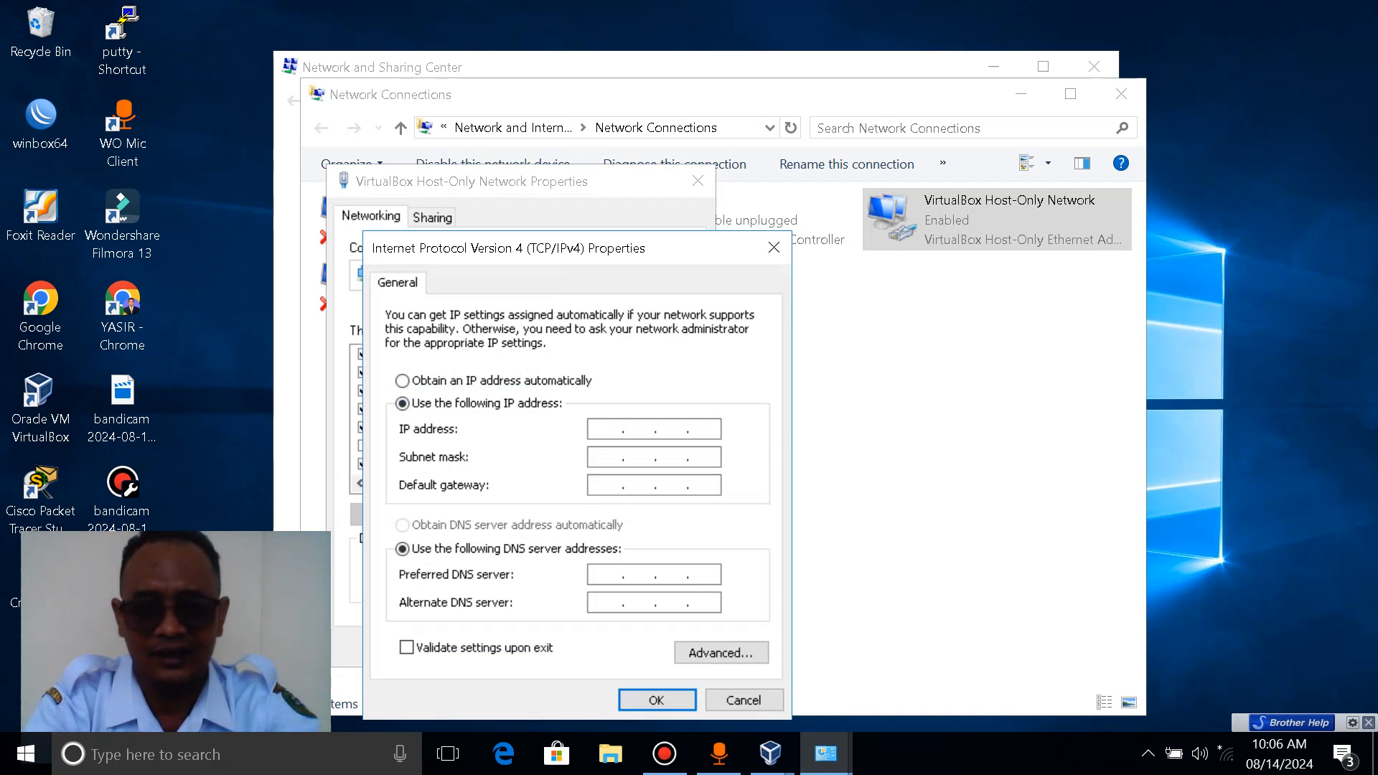
{"action": "type", "text": "200 . 10"}
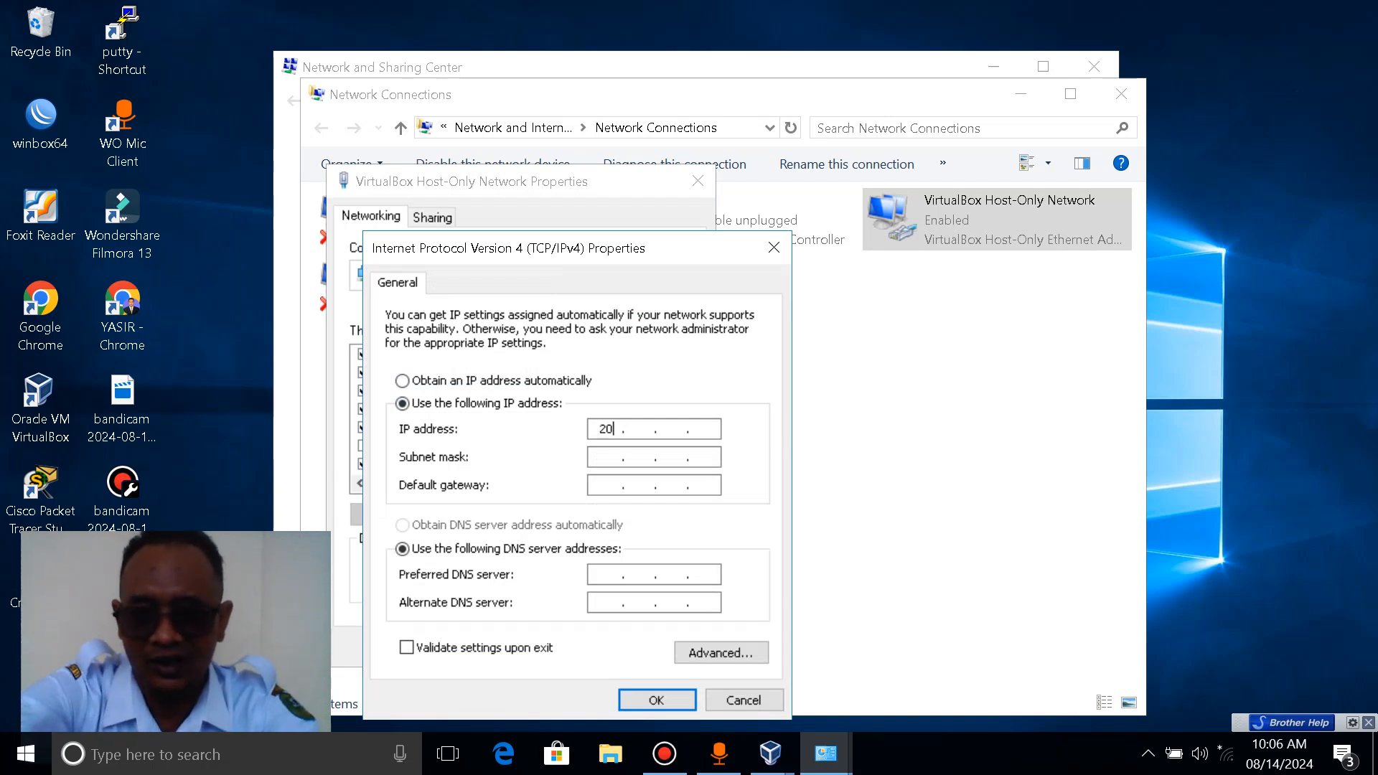
{"action": "type", "text": "0 . 0 . "}
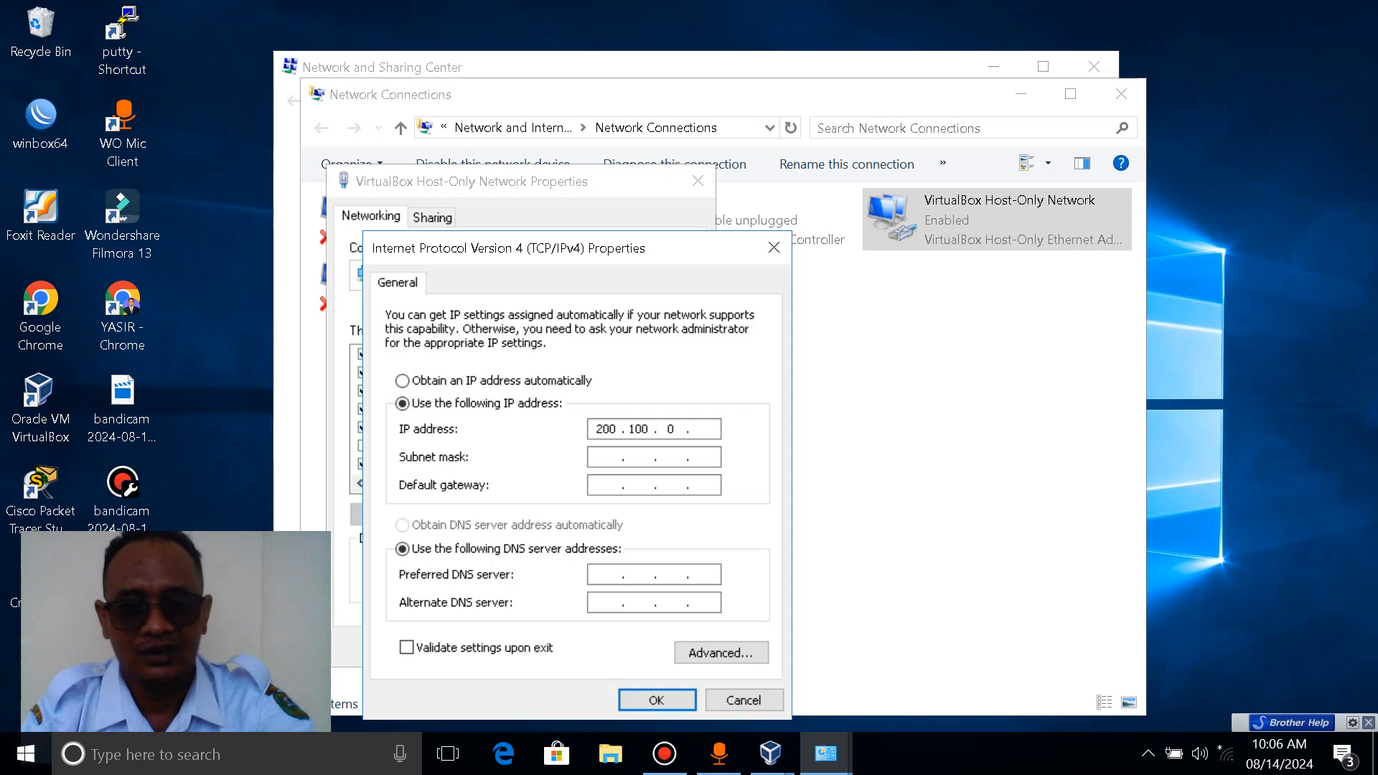
{"action": "type", "text": "2"}
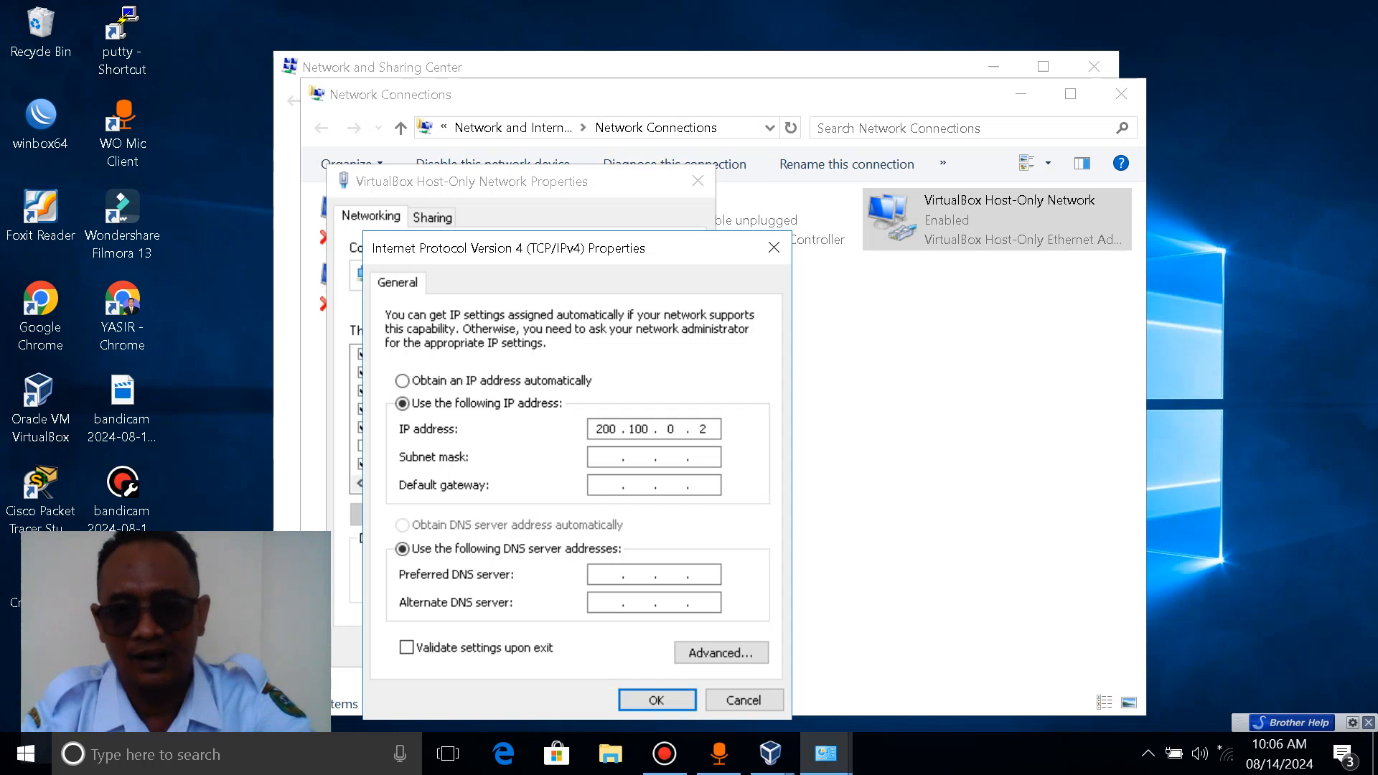
Use subnet mask 255.255.255.0 and default gateway 200.100.0.1, save the adapter settings and close the network windows
{"action": "key", "text": "Tab"}
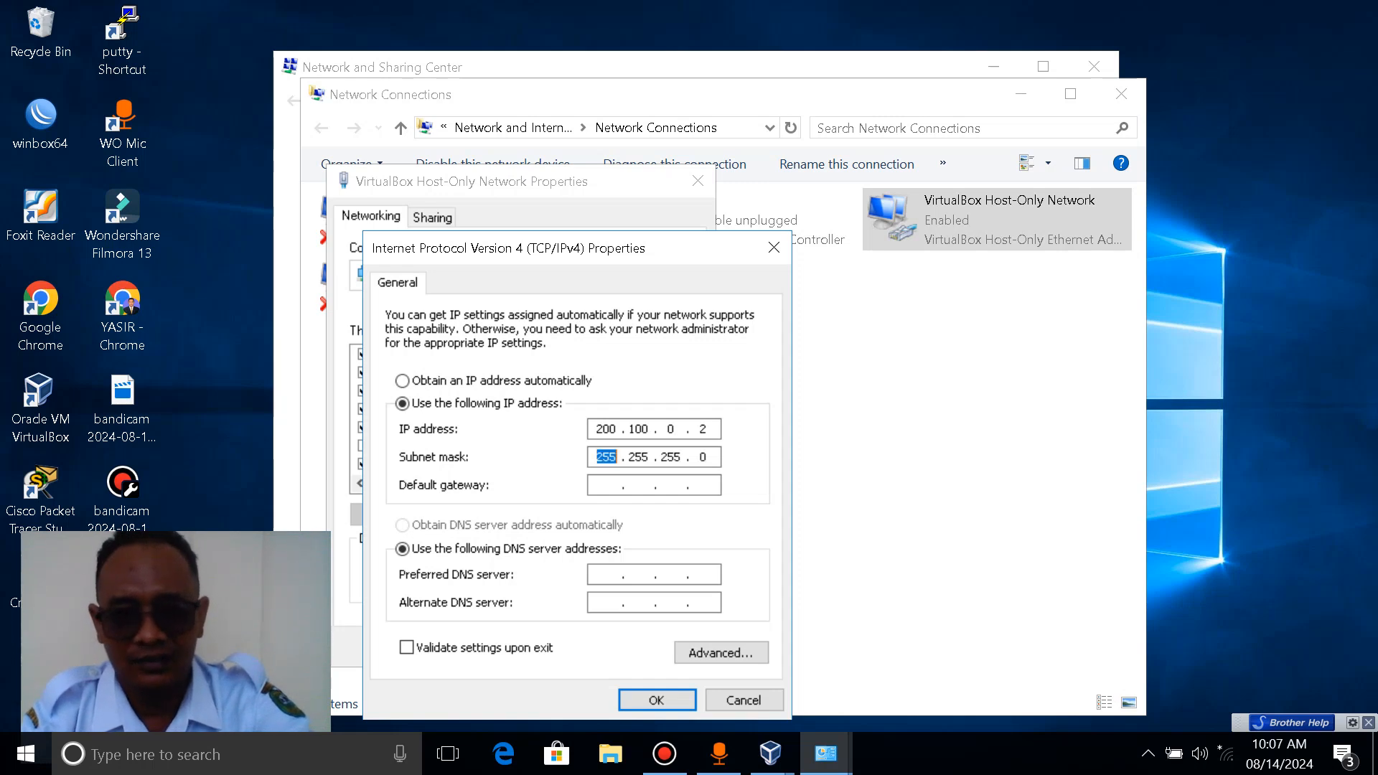
{"action": "key", "text": "Tab"}
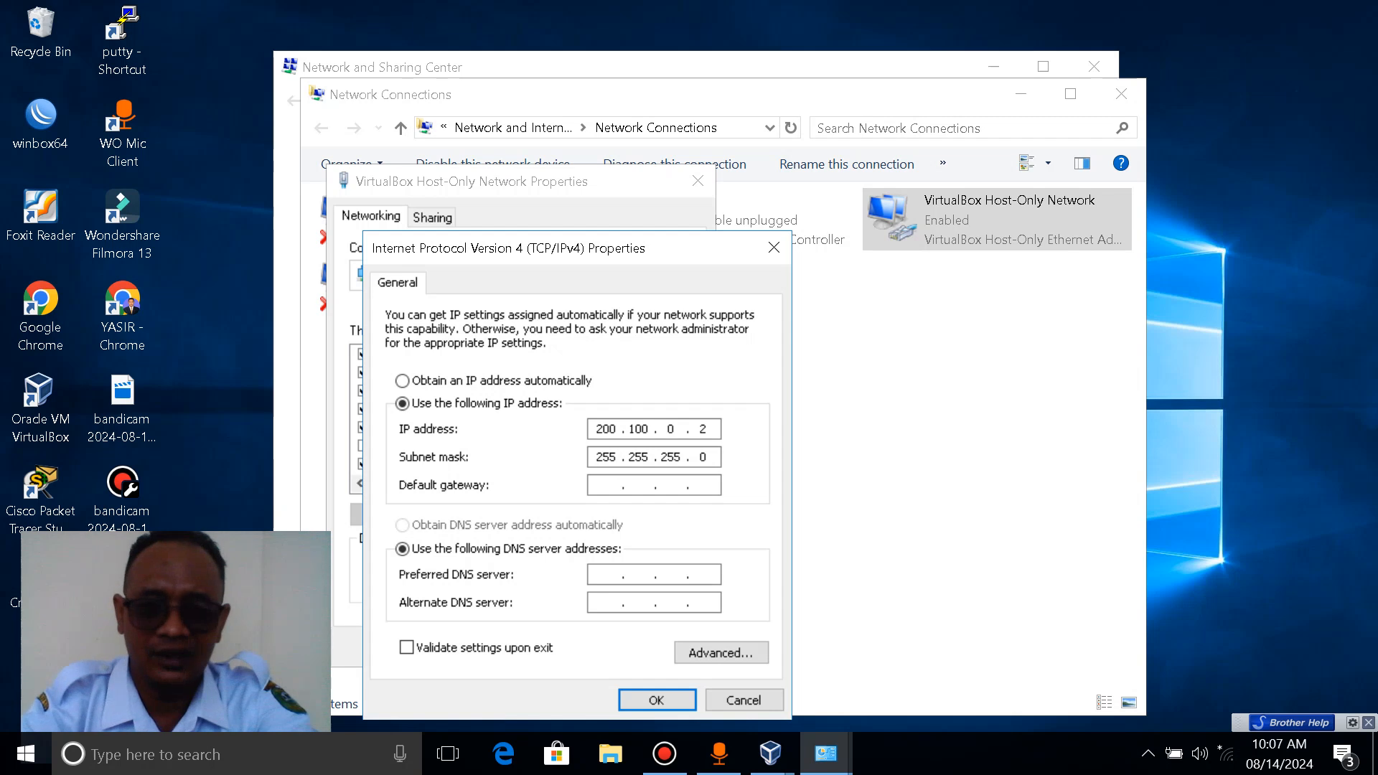
{"action": "type", "text": "200 . 100 . "}
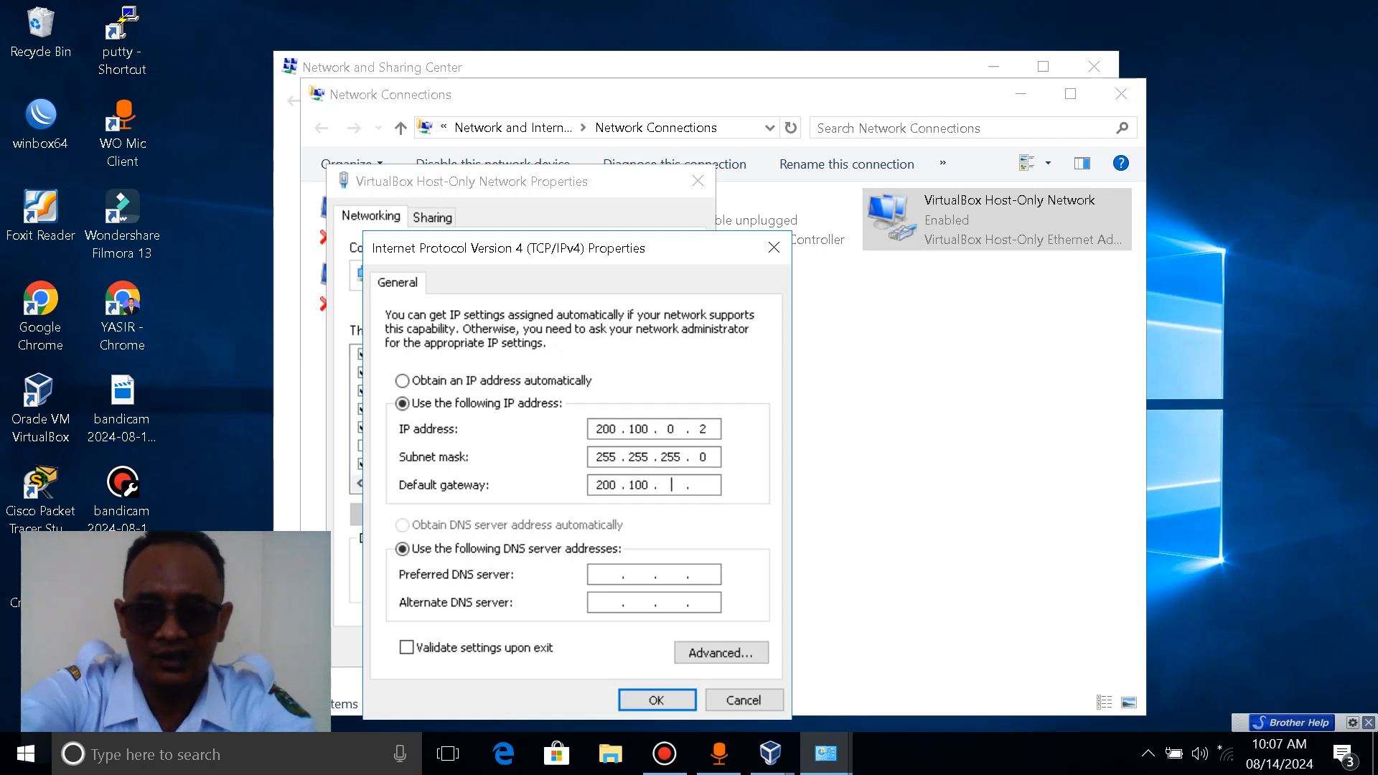
{"action": "type", "text": "0 . 1"}
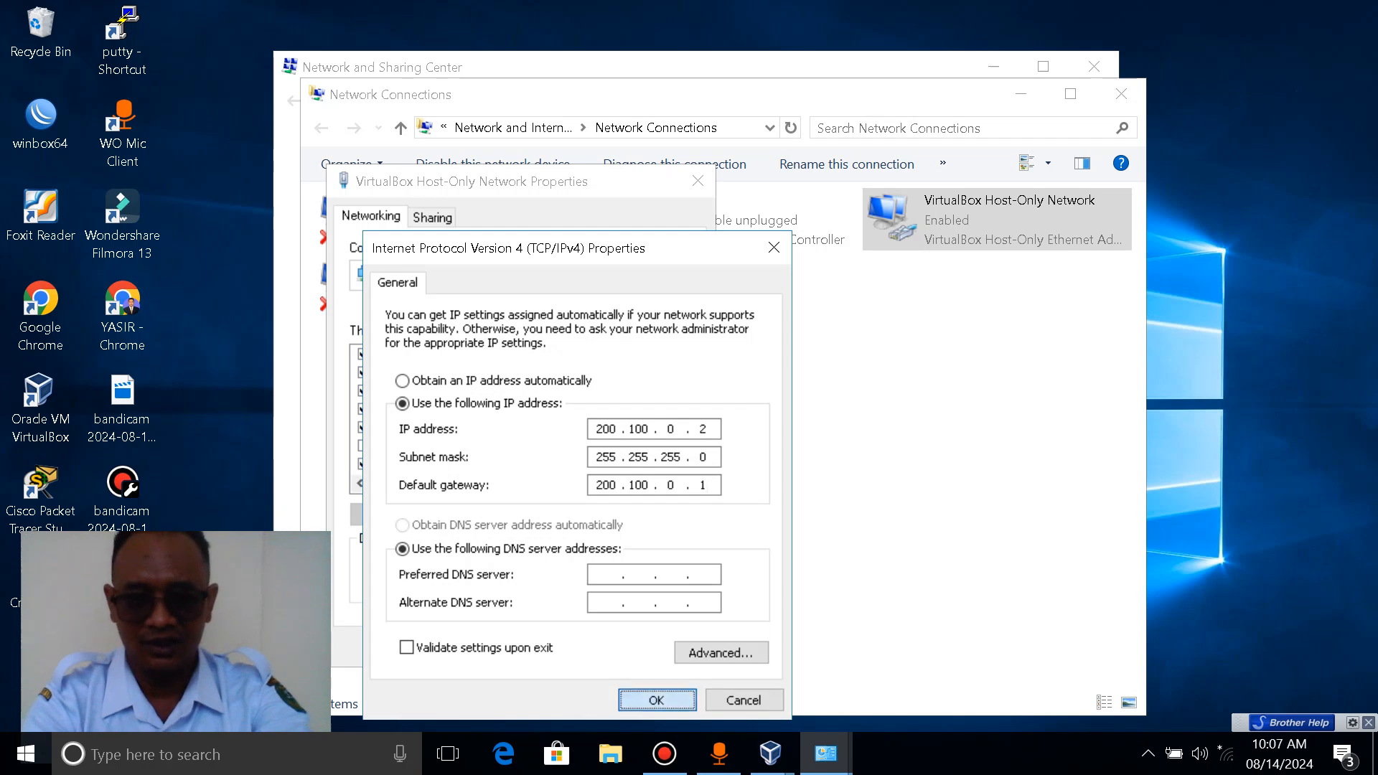
{"action": "key", "text": "Return"}
{"action": "left_click", "coordinate": [581, 646]}
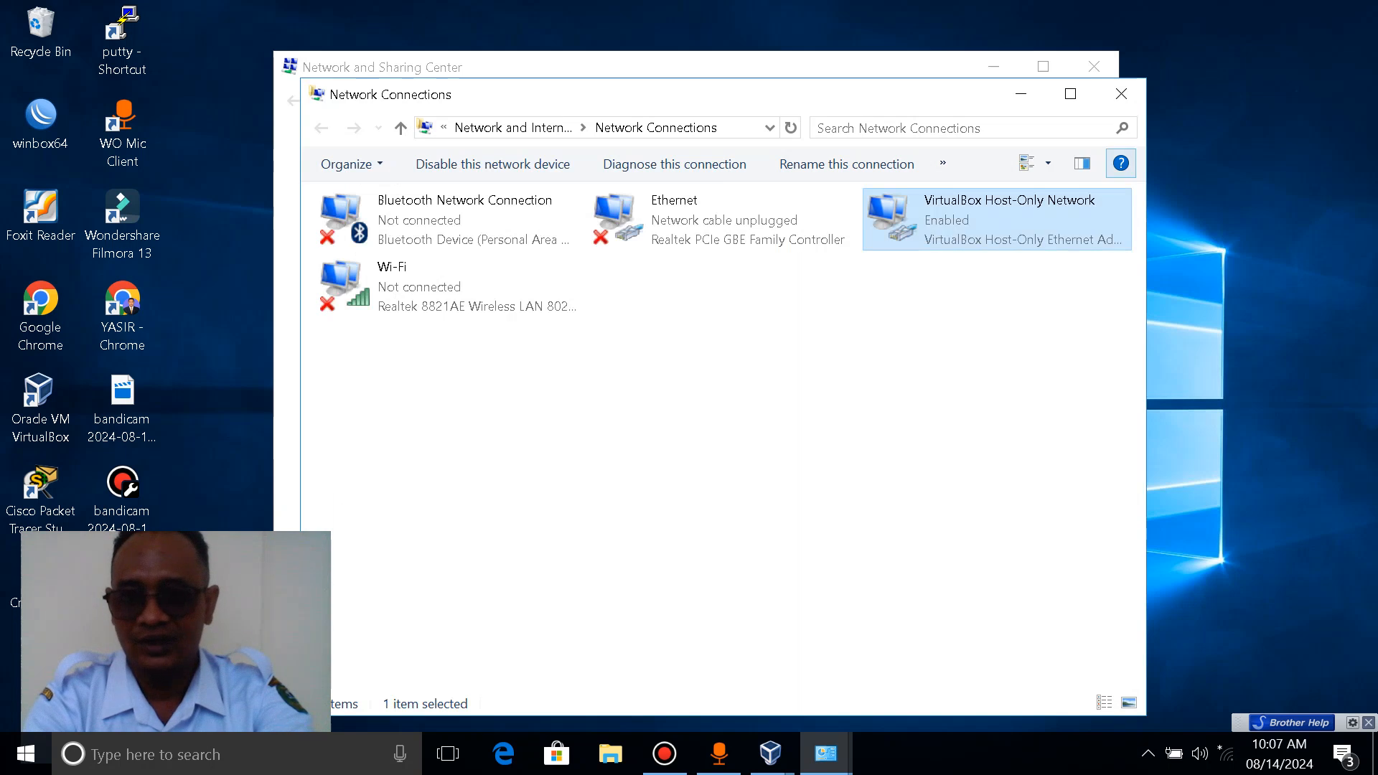
{"action": "left_click", "coordinate": [1121, 93]}
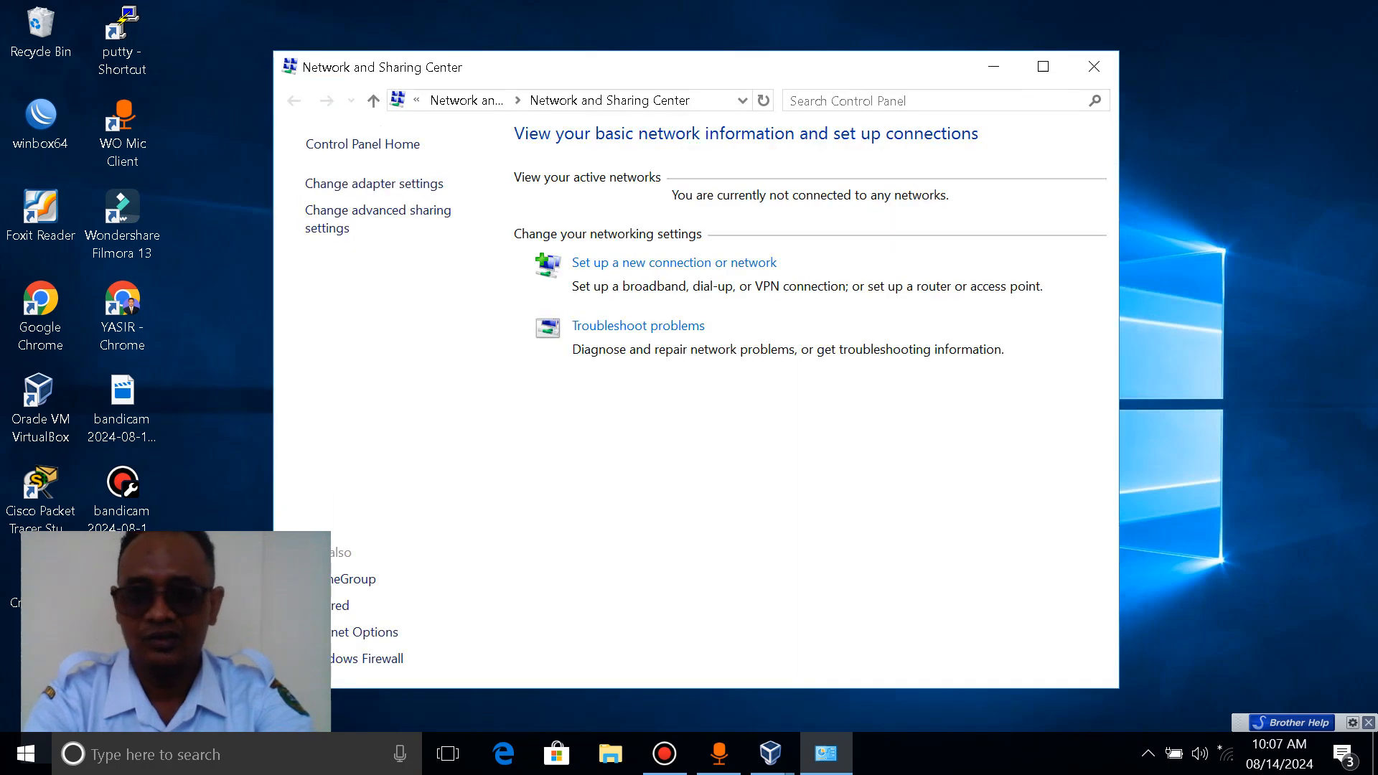
{"action": "left_click", "coordinate": [1093, 66]}
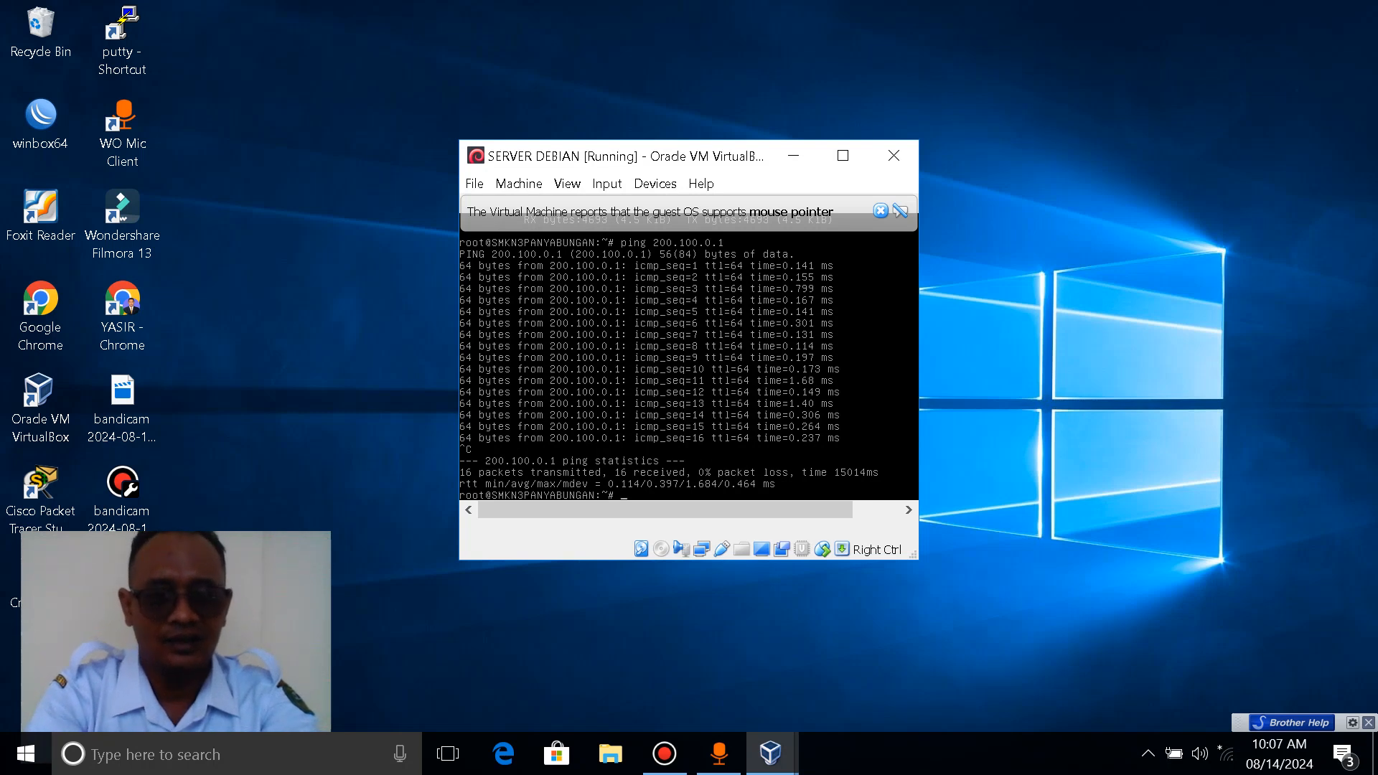
{"action": "left_click_drag", "start_coordinate": [283, 547], "coordinate": [1308, 481]}
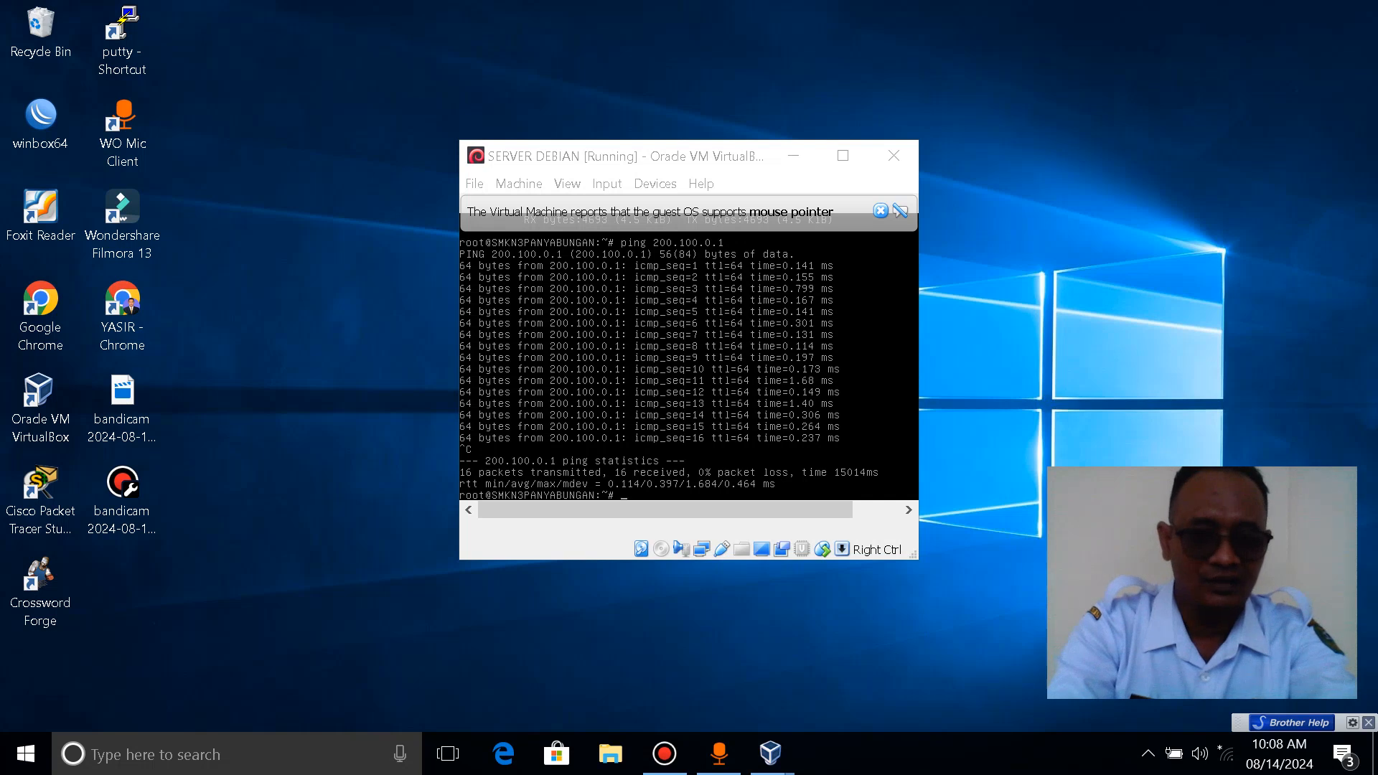
Open a Windows command prompt, ping the Debian server continuously with ping -t 200.100.0.1, and stop the ping after several replies
{"action": "key", "text": "super+r"}
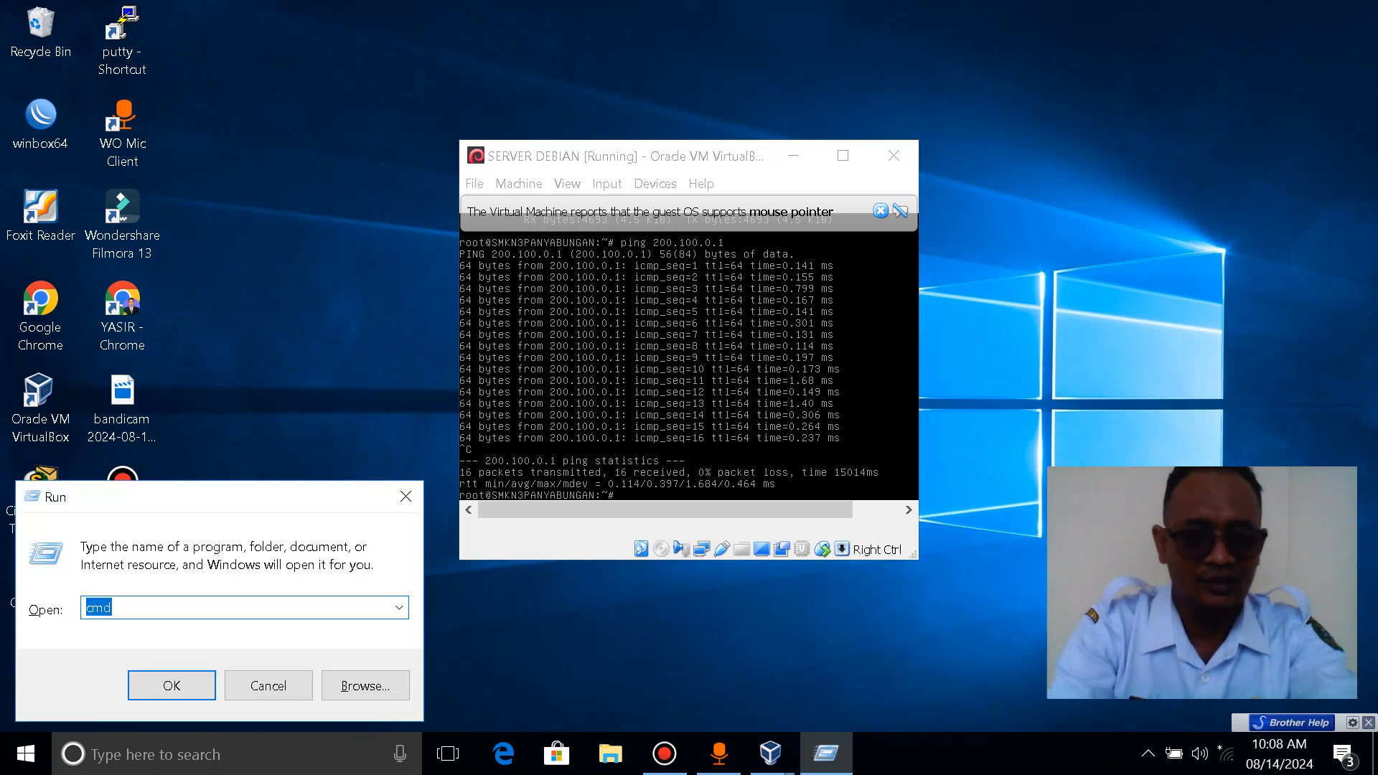
{"action": "type", "text": "cmd"}
{"action": "key", "text": "Return"}
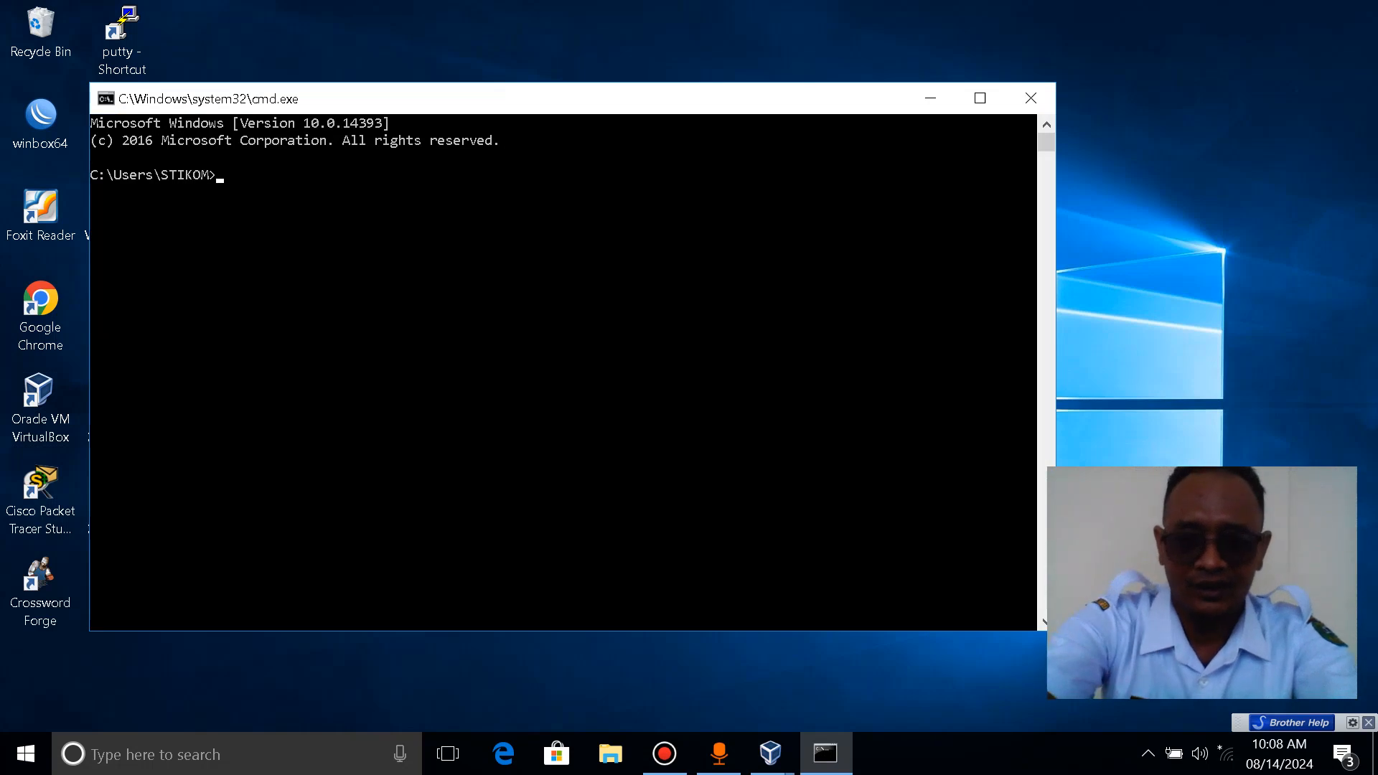
{"action": "type", "text": "pin"}
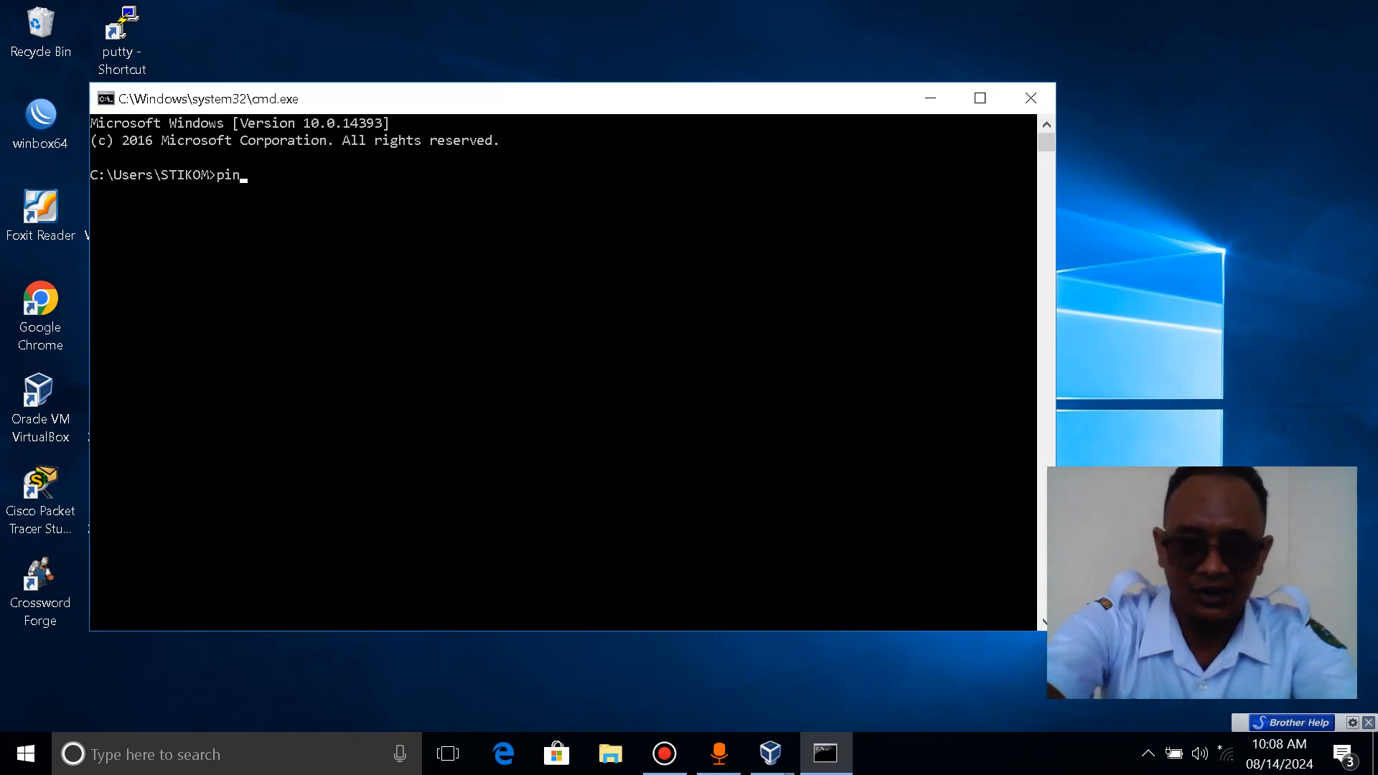
{"action": "type", "text": "g -t"}
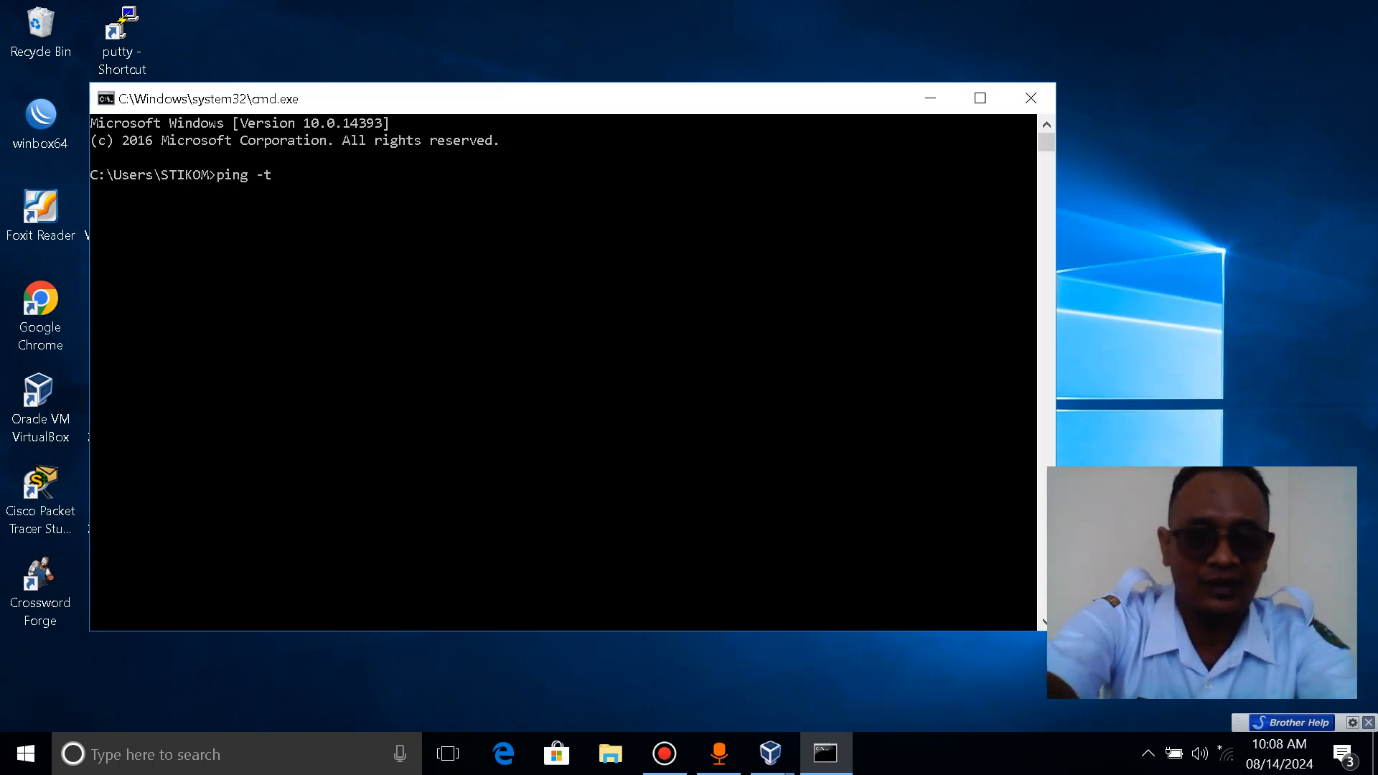
{"action": "type", "text": " 200"}
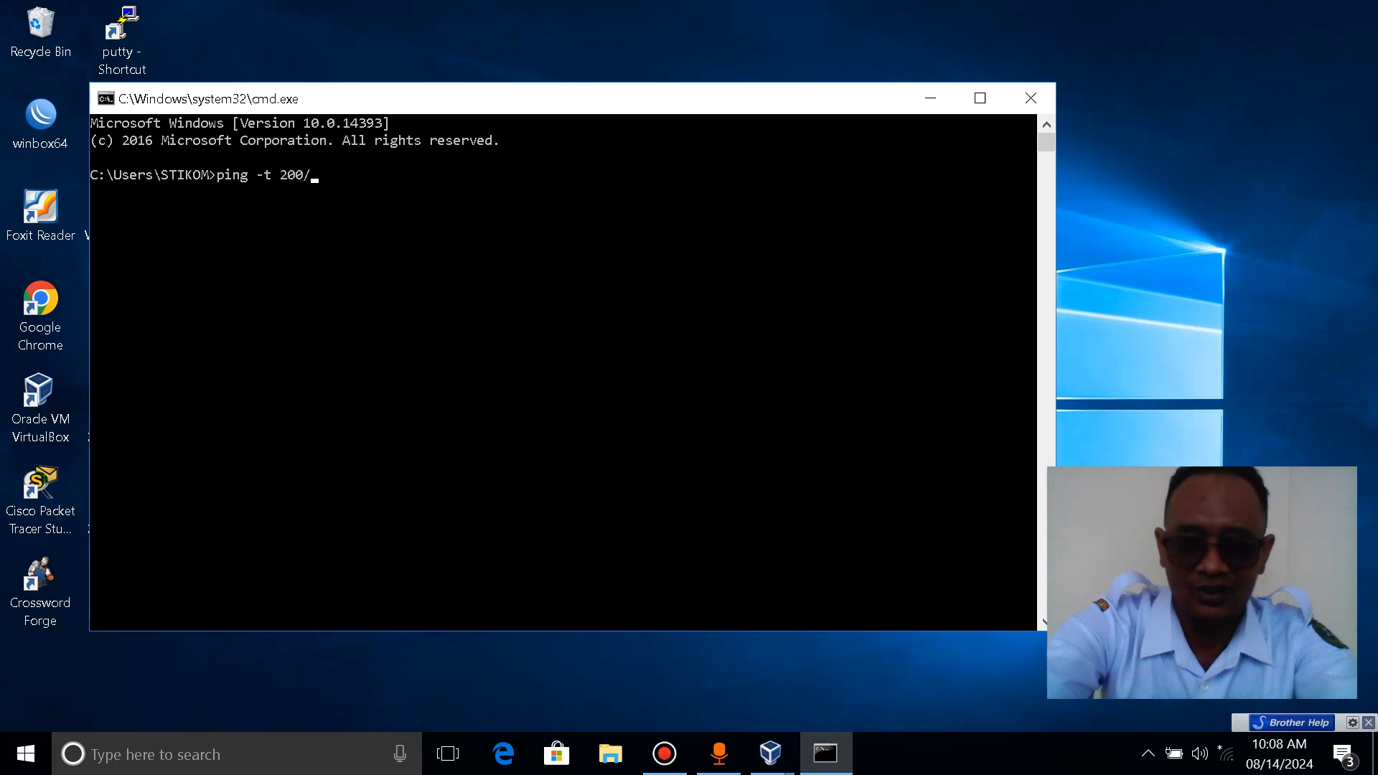
{"action": "type", "text": ".100"}
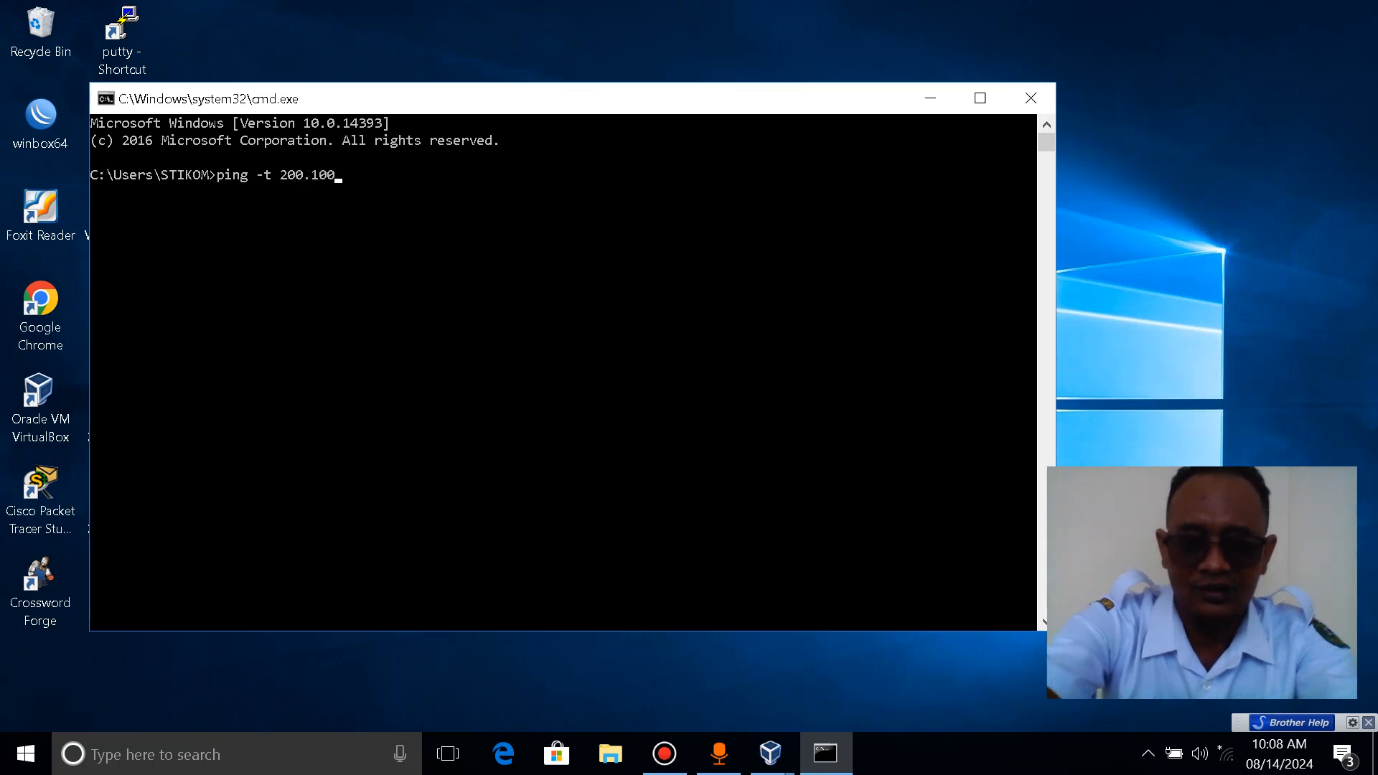
{"action": "type", "text": ".0.1"}
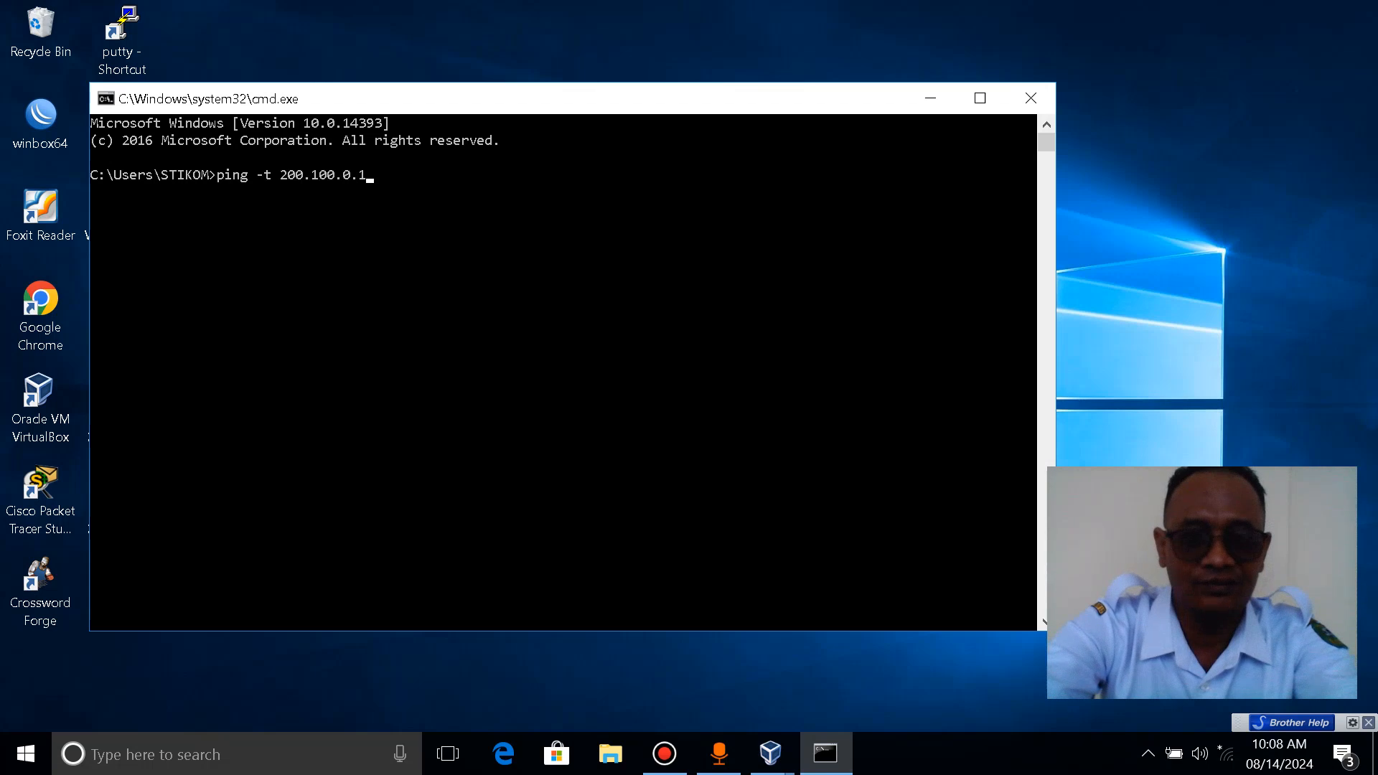
{"action": "key", "text": "Return"}
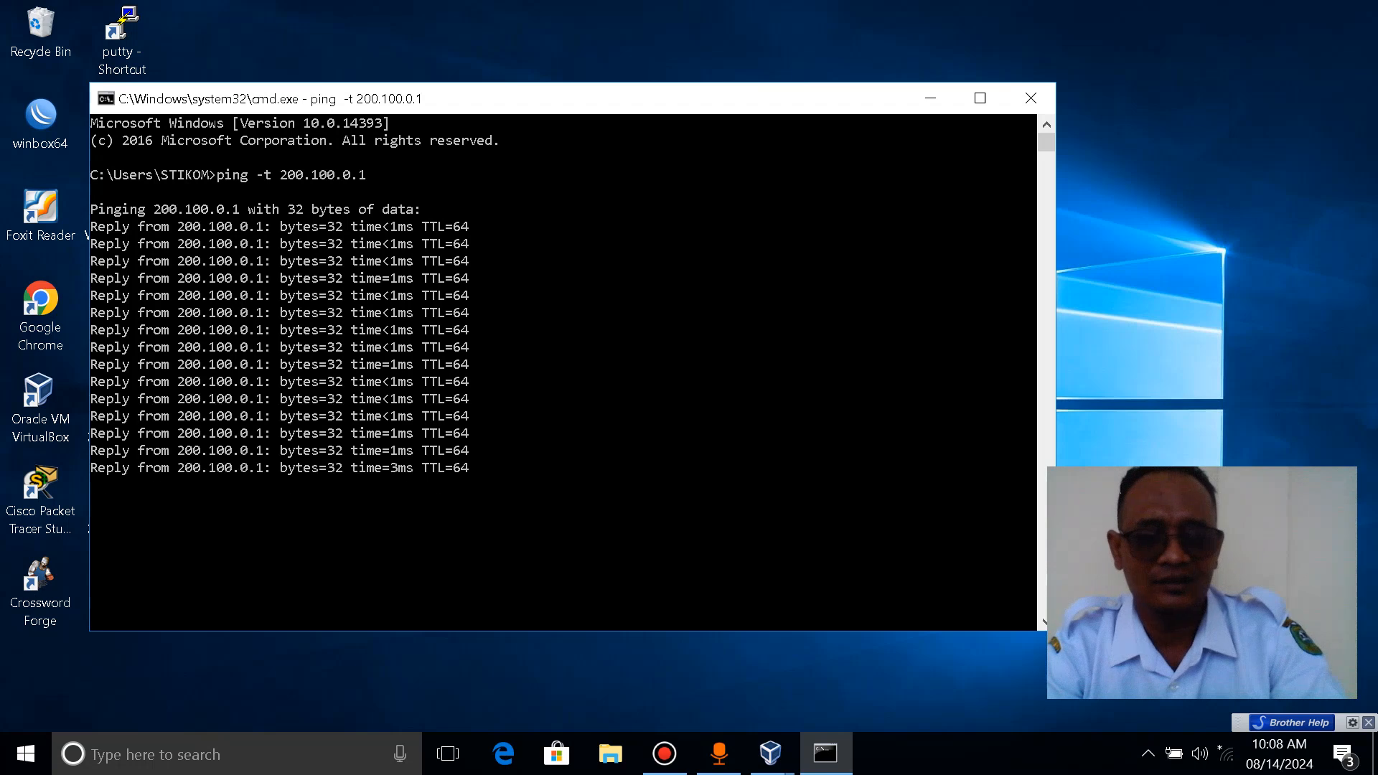
{"action": "key", "text": "ctrl+c"}
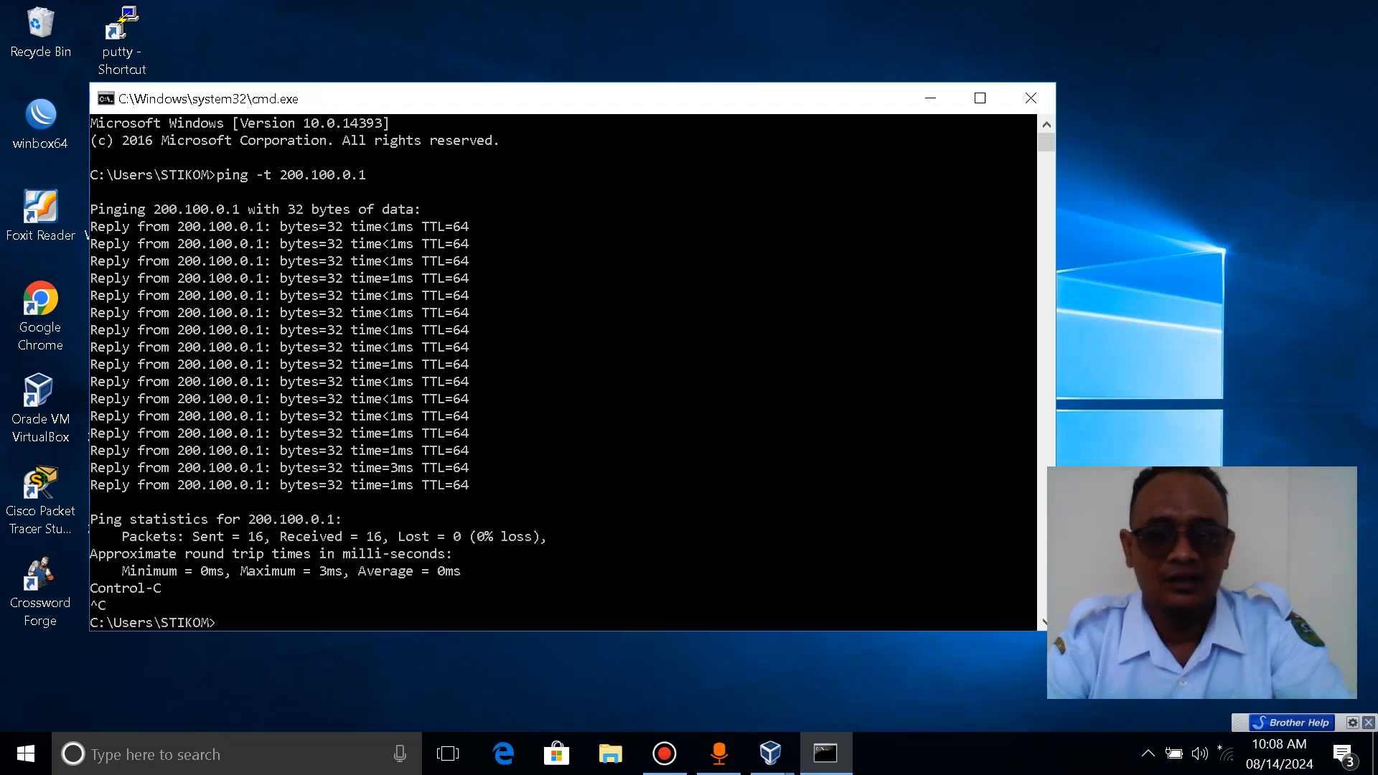
Ping the Windows host's own address continuously with ping -t 200.100.0.2, stop it, and close the command prompt
{"action": "key", "text": "Up"}
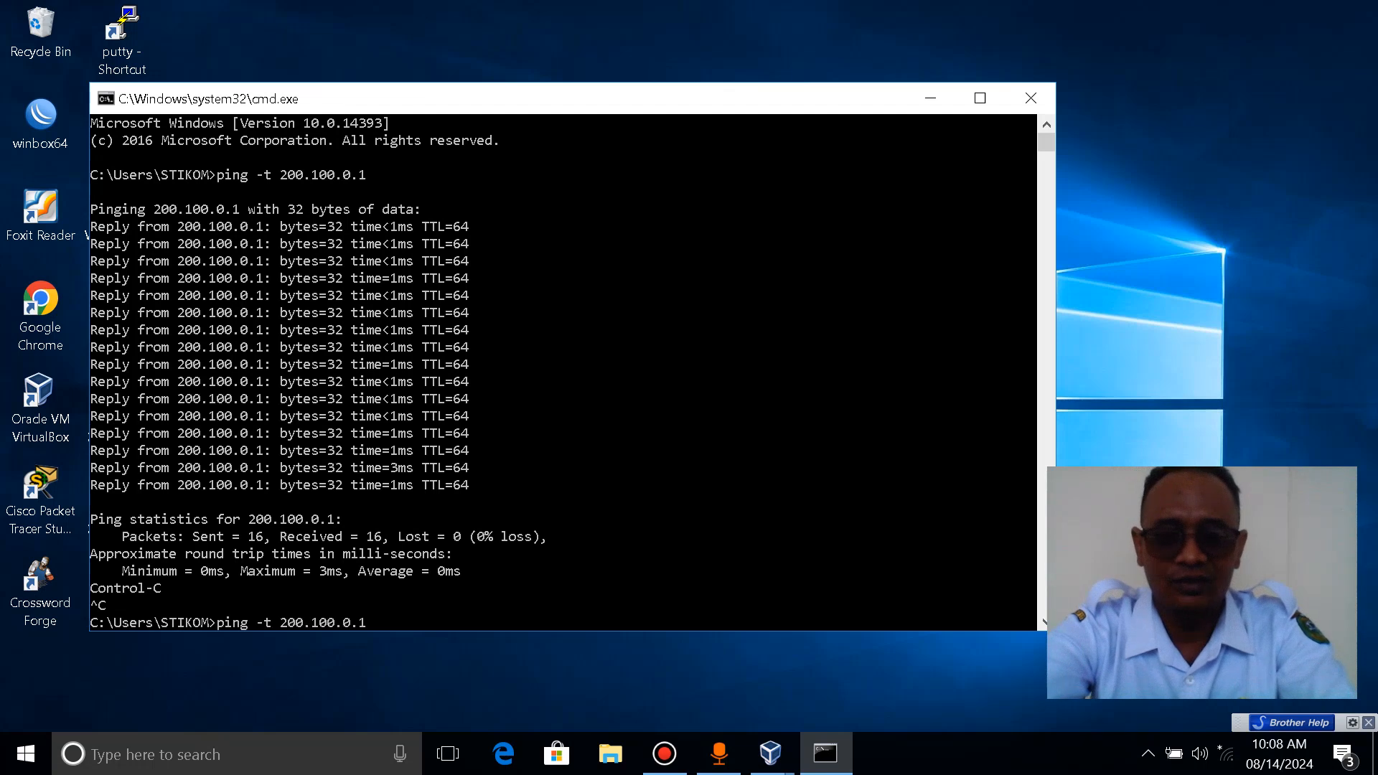
{"action": "key", "text": "BackSpace"}
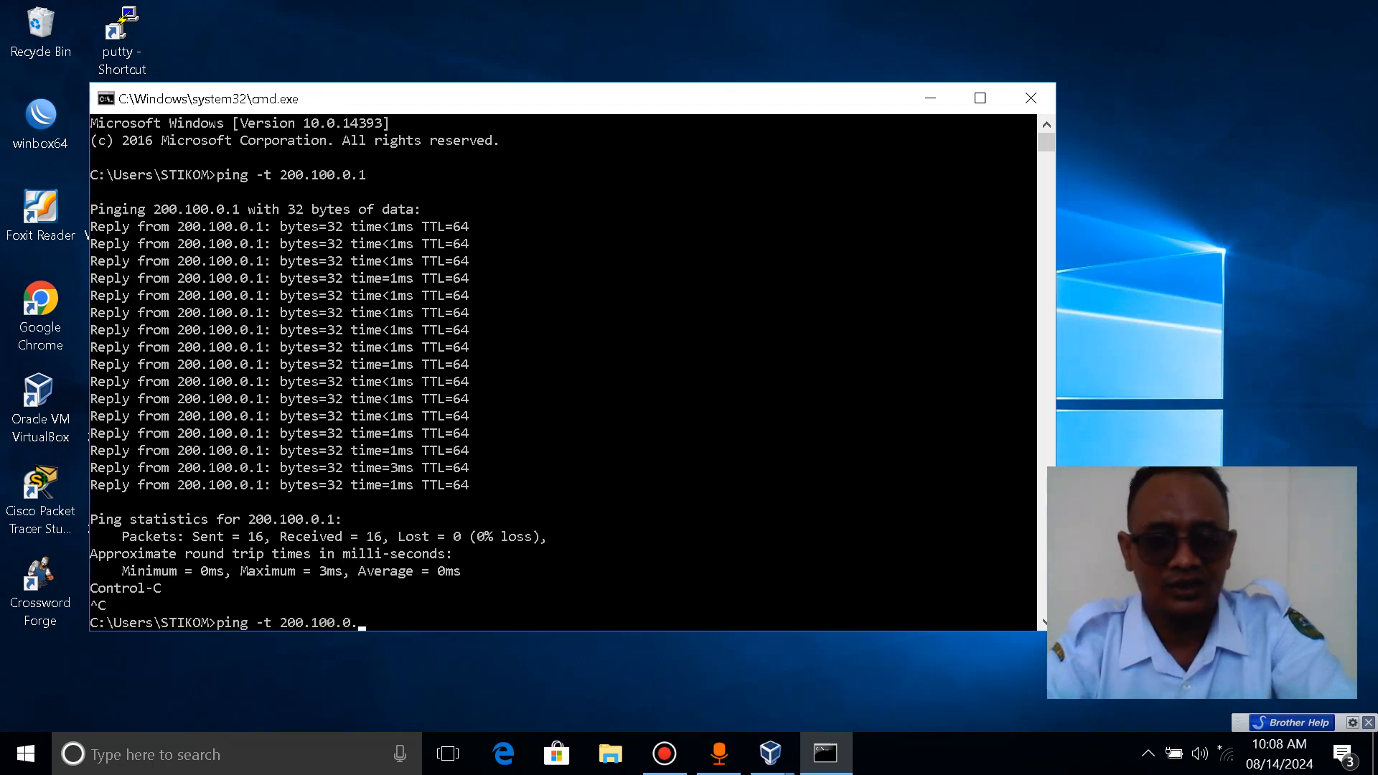
{"action": "type", "text": "2"}
{"action": "key", "text": "Return"}
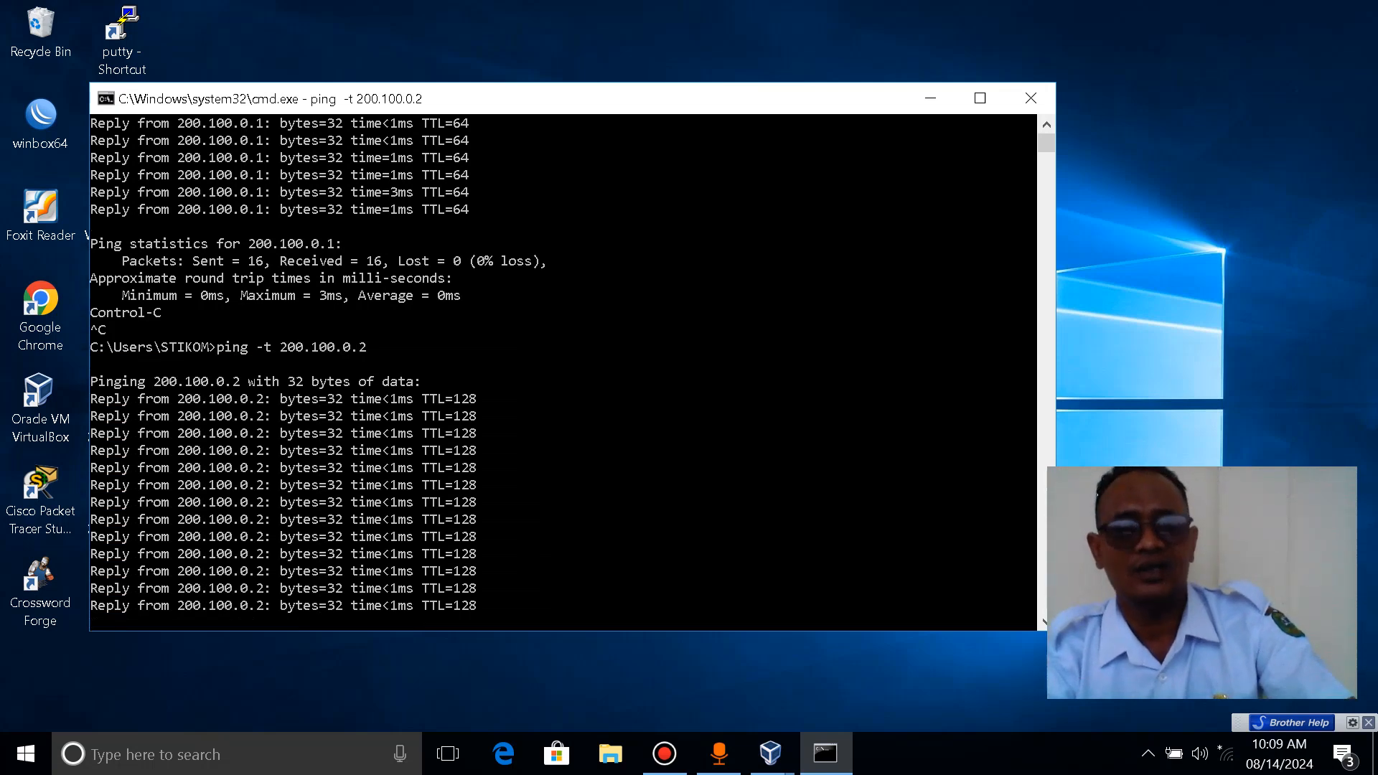
{"action": "key", "text": "ctrl+c"}
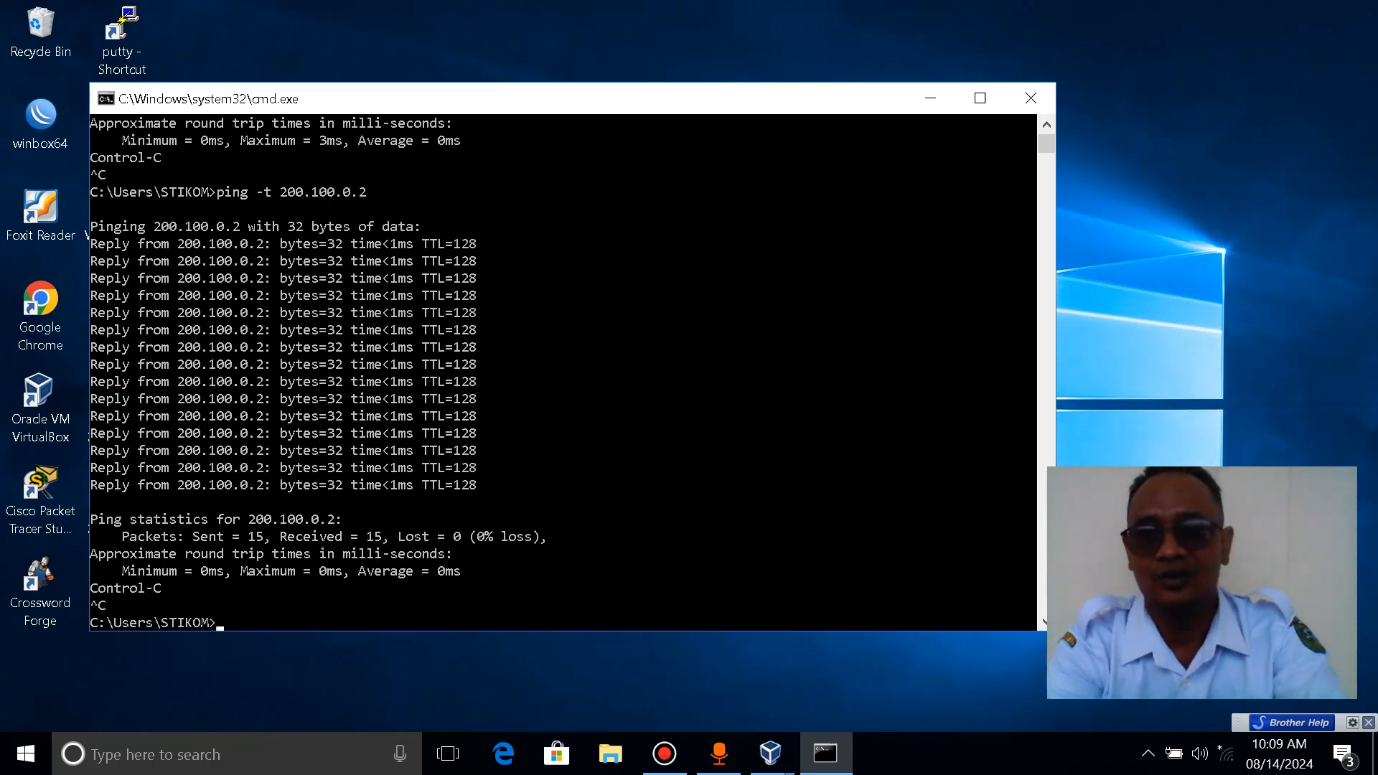
{"action": "left_click", "coordinate": [1031, 98]}
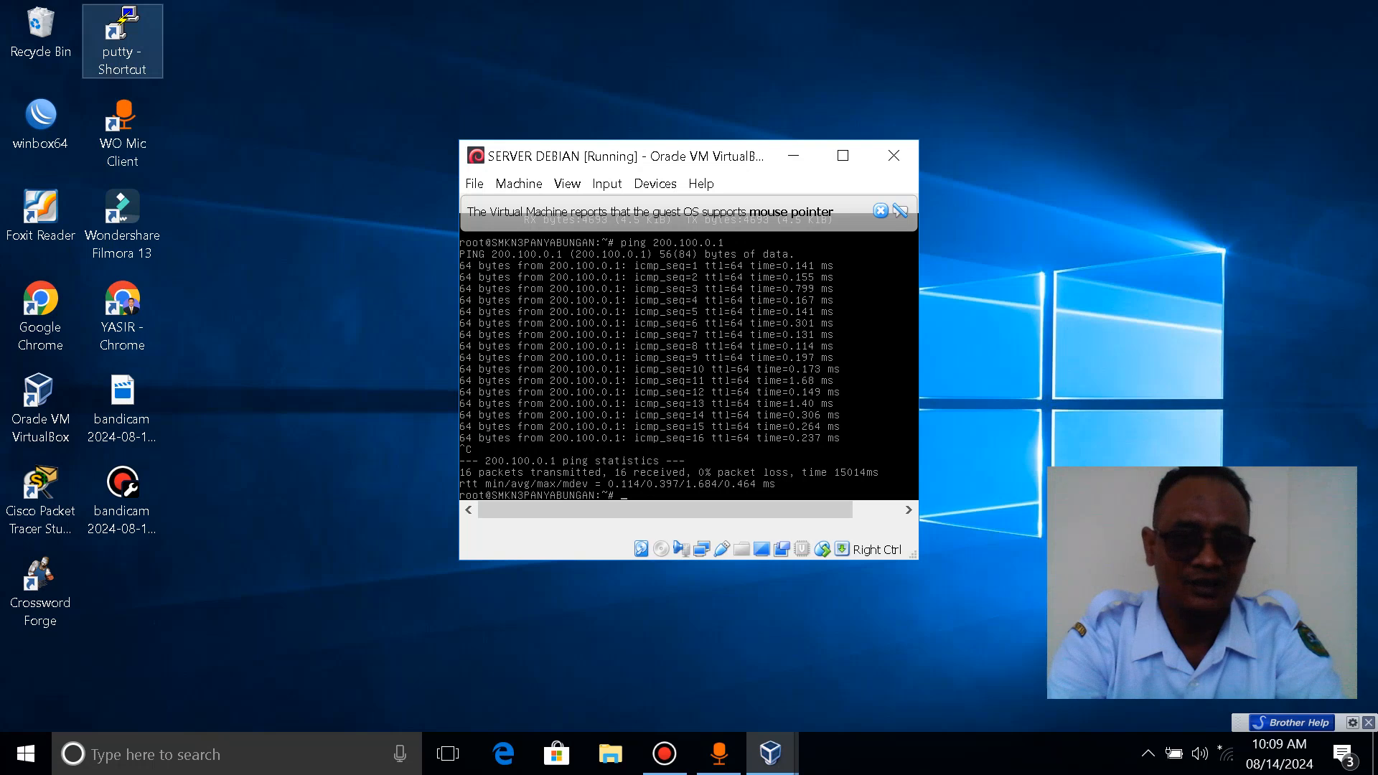
Launch PuTTY and arrange its configuration window beside the SERVER DEBIAN virtual machine window
{"action": "double_click", "coordinate": [122, 35]}
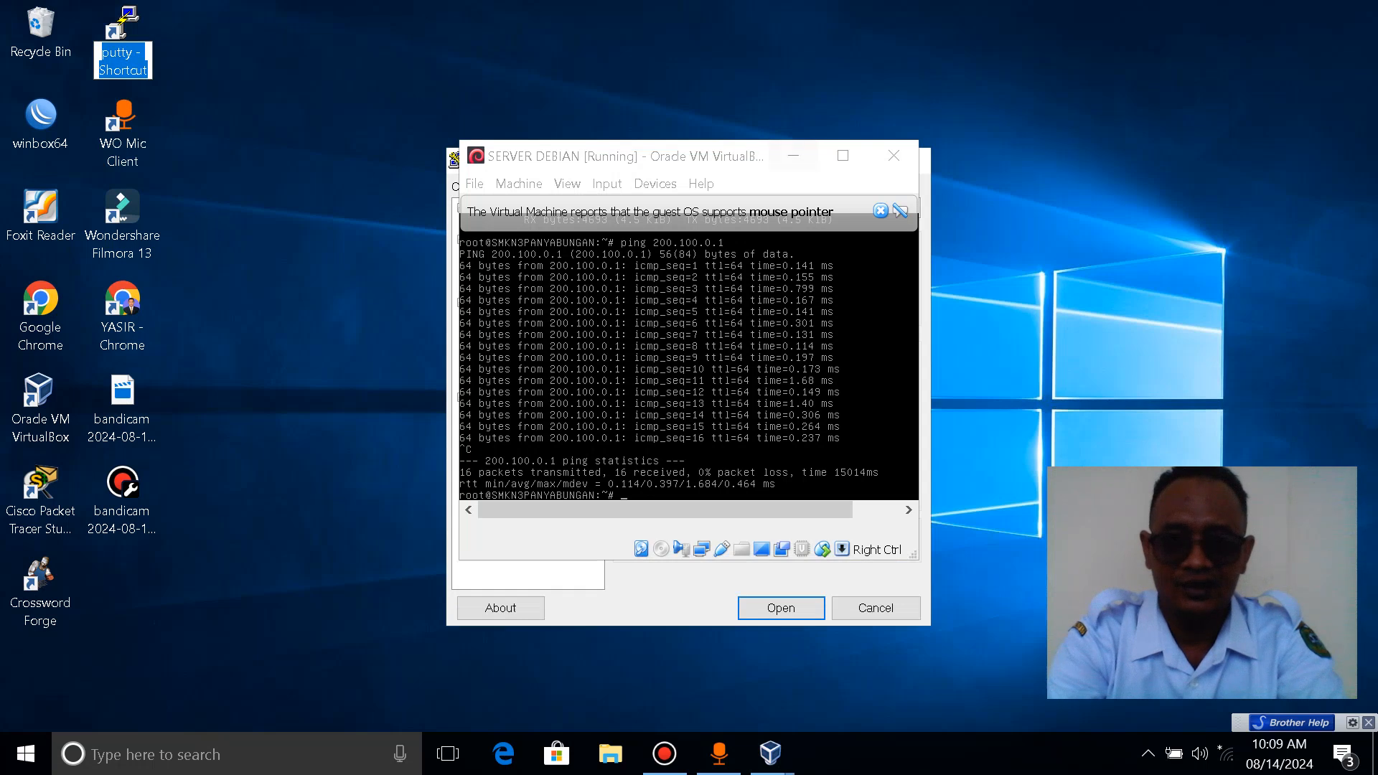
{"action": "left_click_drag", "start_coordinate": [682, 156], "coordinate": [240, 36]}
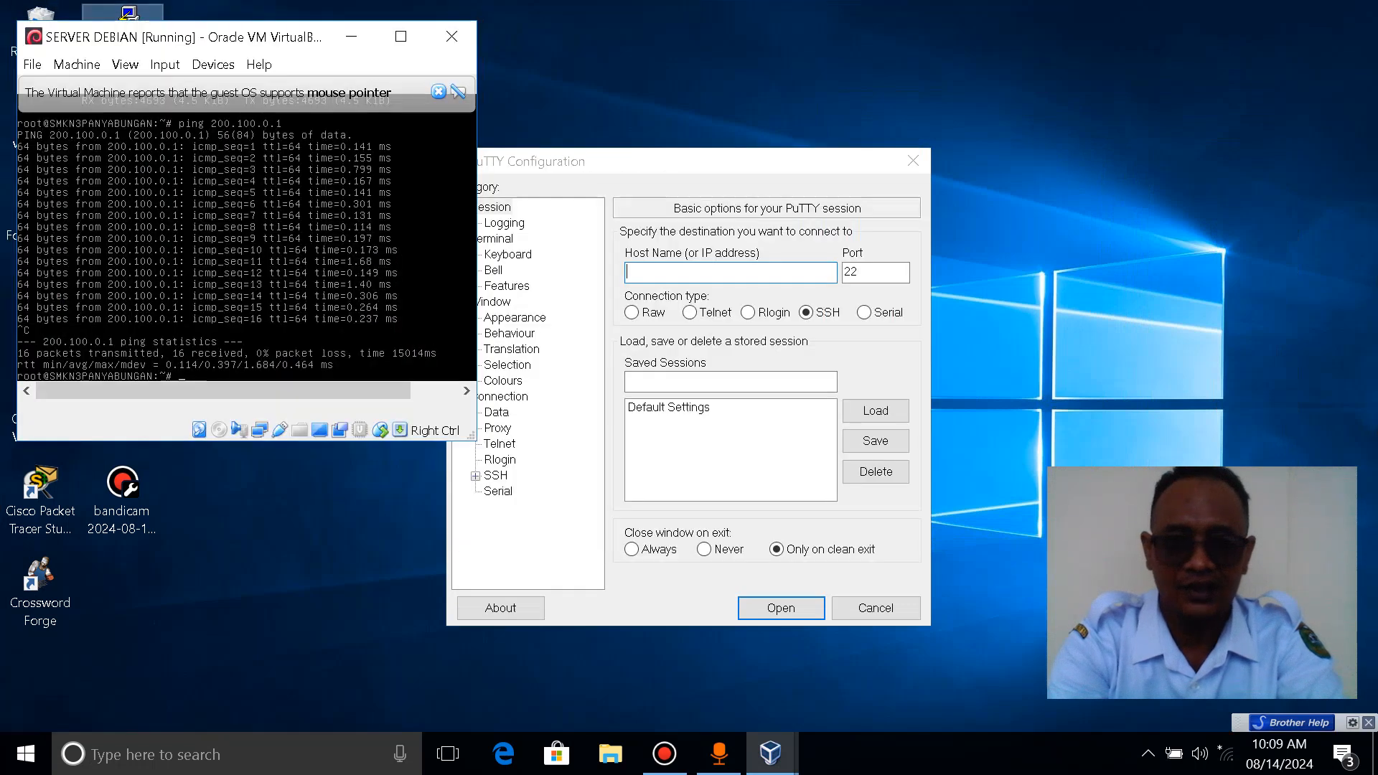
{"action": "left_click_drag", "start_coordinate": [689, 161], "coordinate": [762, 41]}
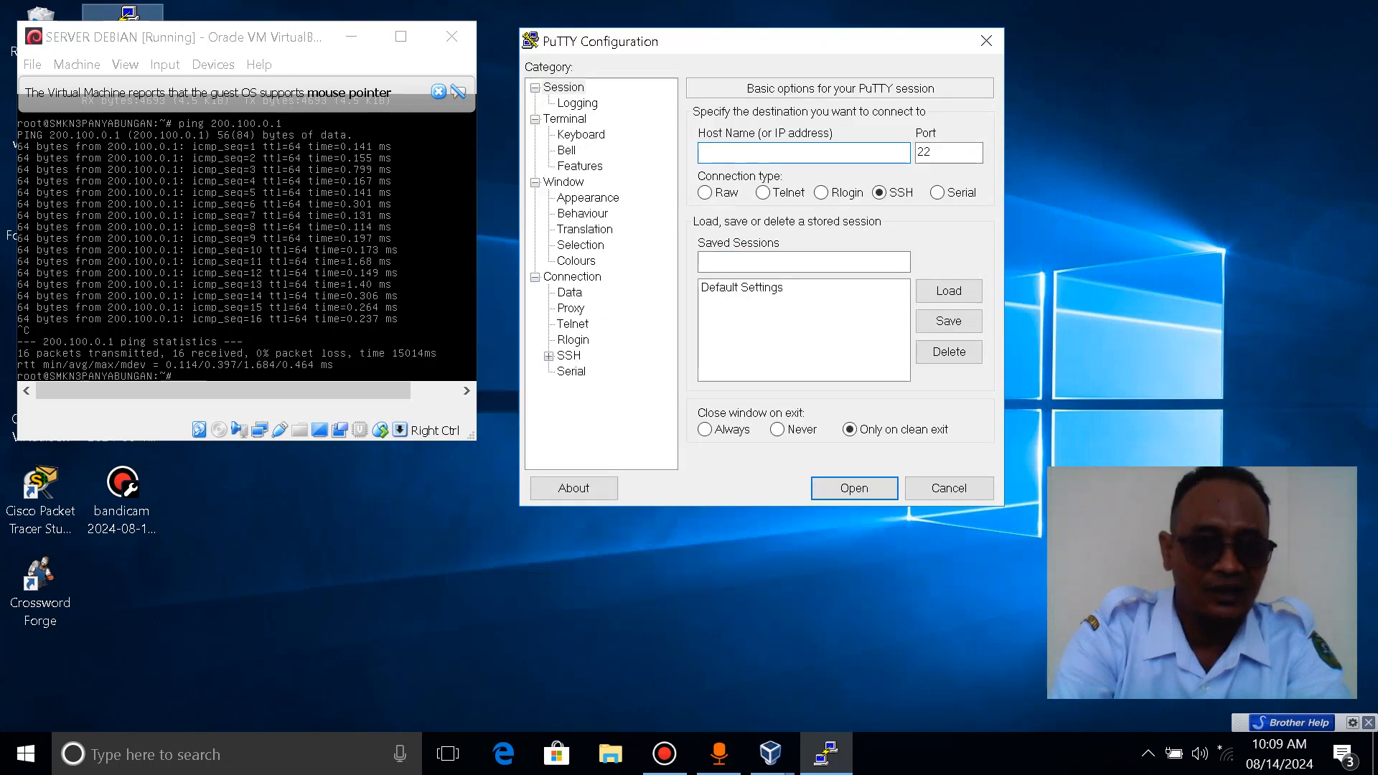
{"action": "left_click", "coordinate": [186, 36]}
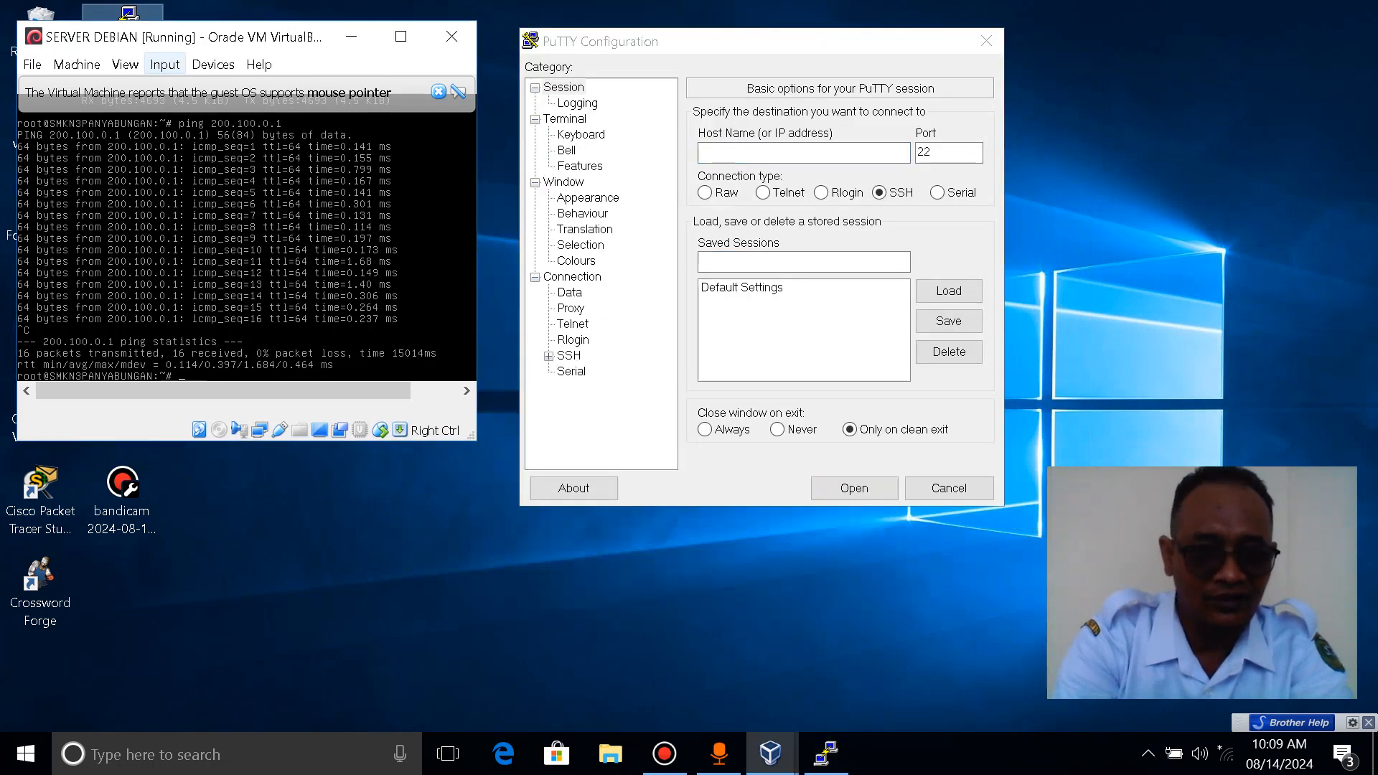
{"action": "key", "text": "alt+Tab"}
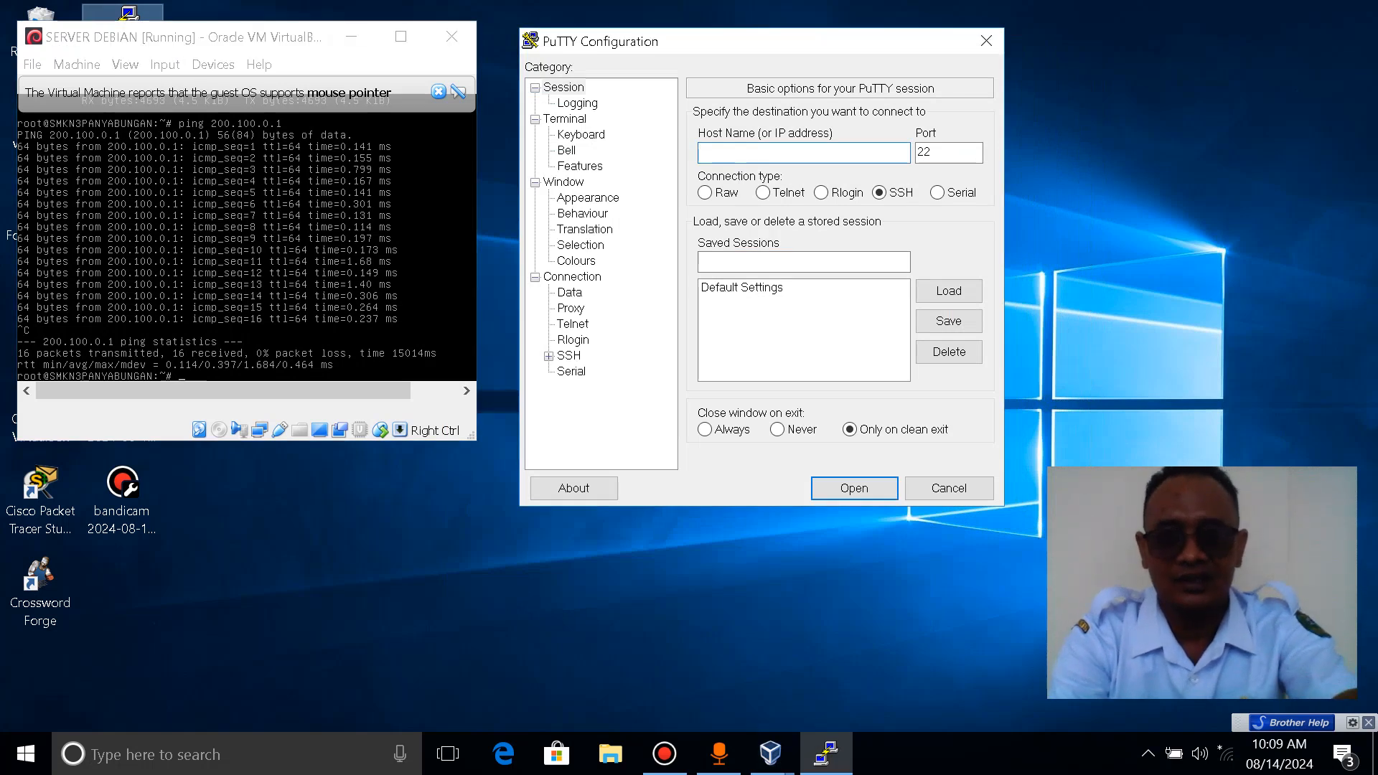
Start an SSH session to 200.100.0.1 on port 22, accept the new host key, and place the terminal beside the virtual machine
{"action": "type", "text": "200.10"}
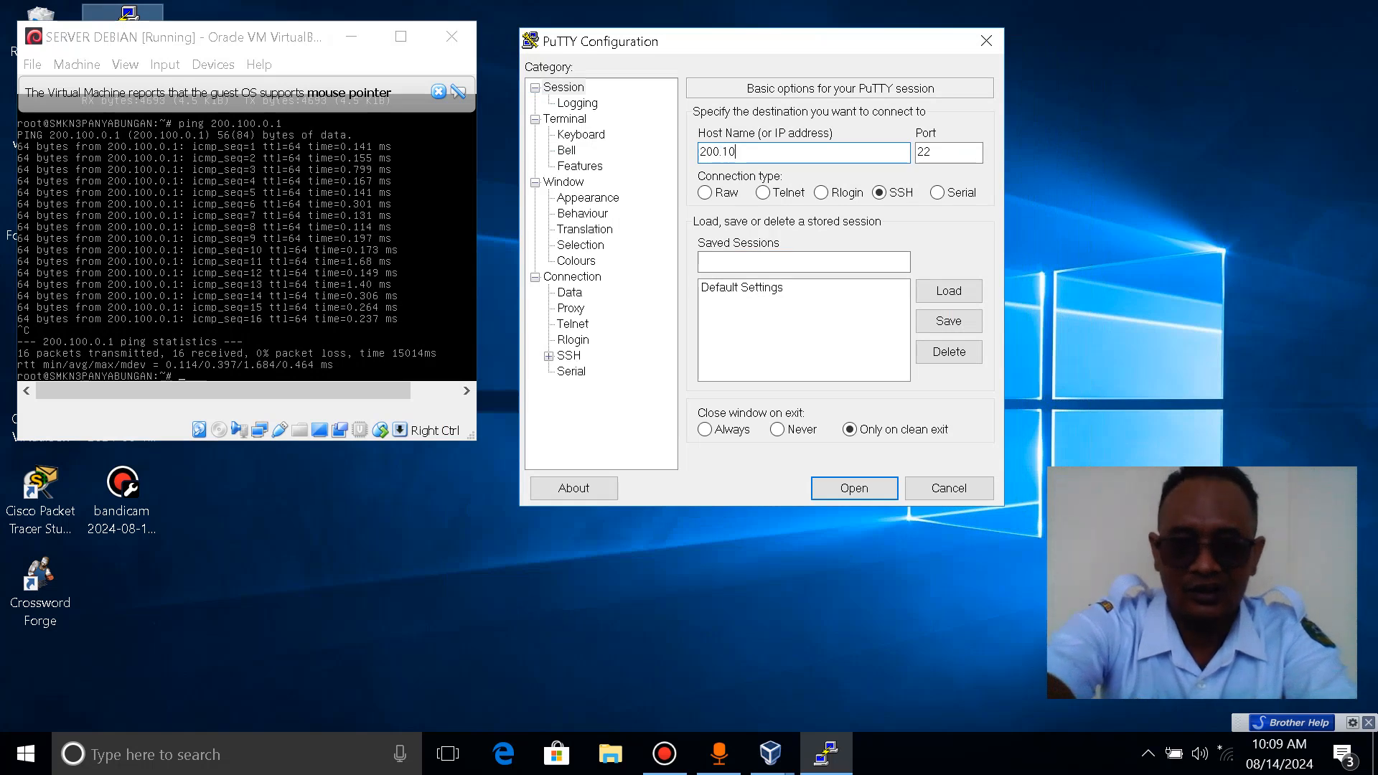
{"action": "type", "text": "0.0."}
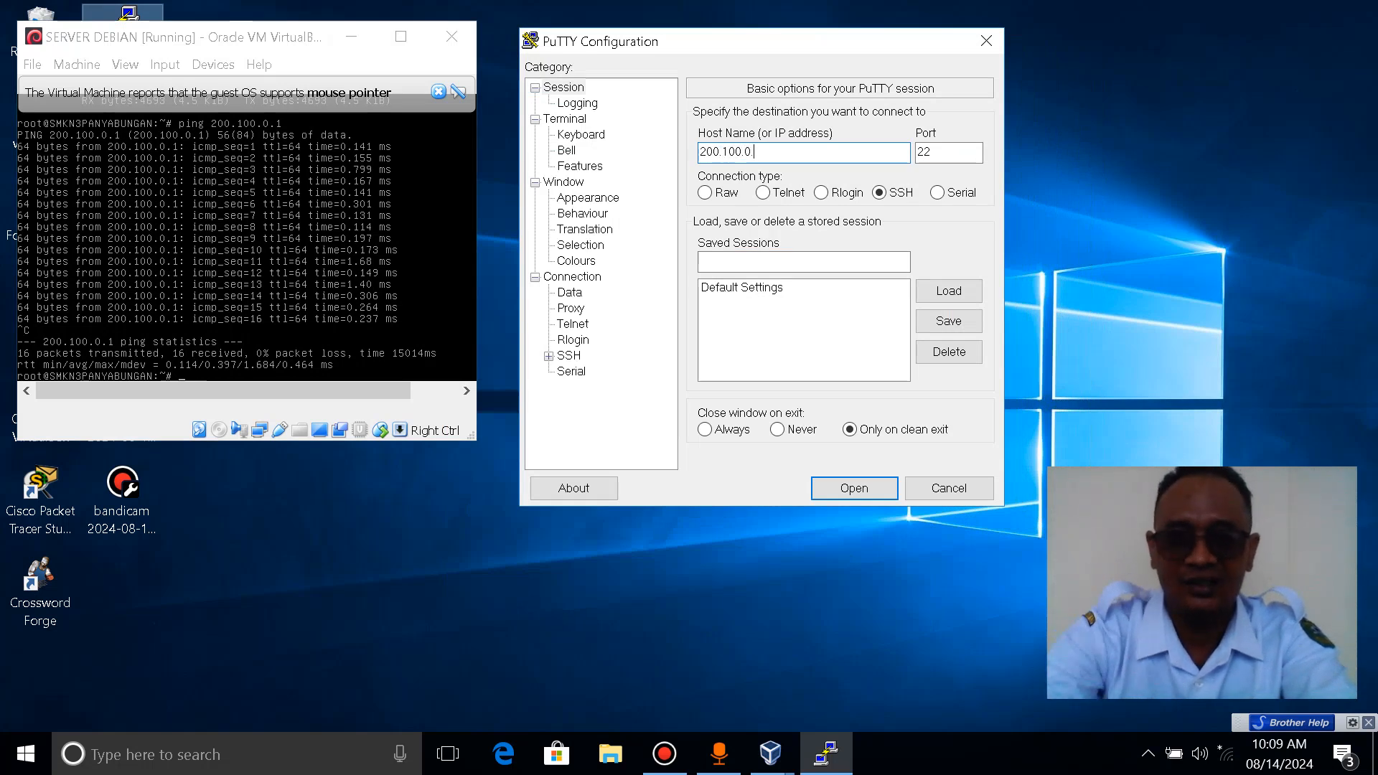
{"action": "type", "text": "1"}
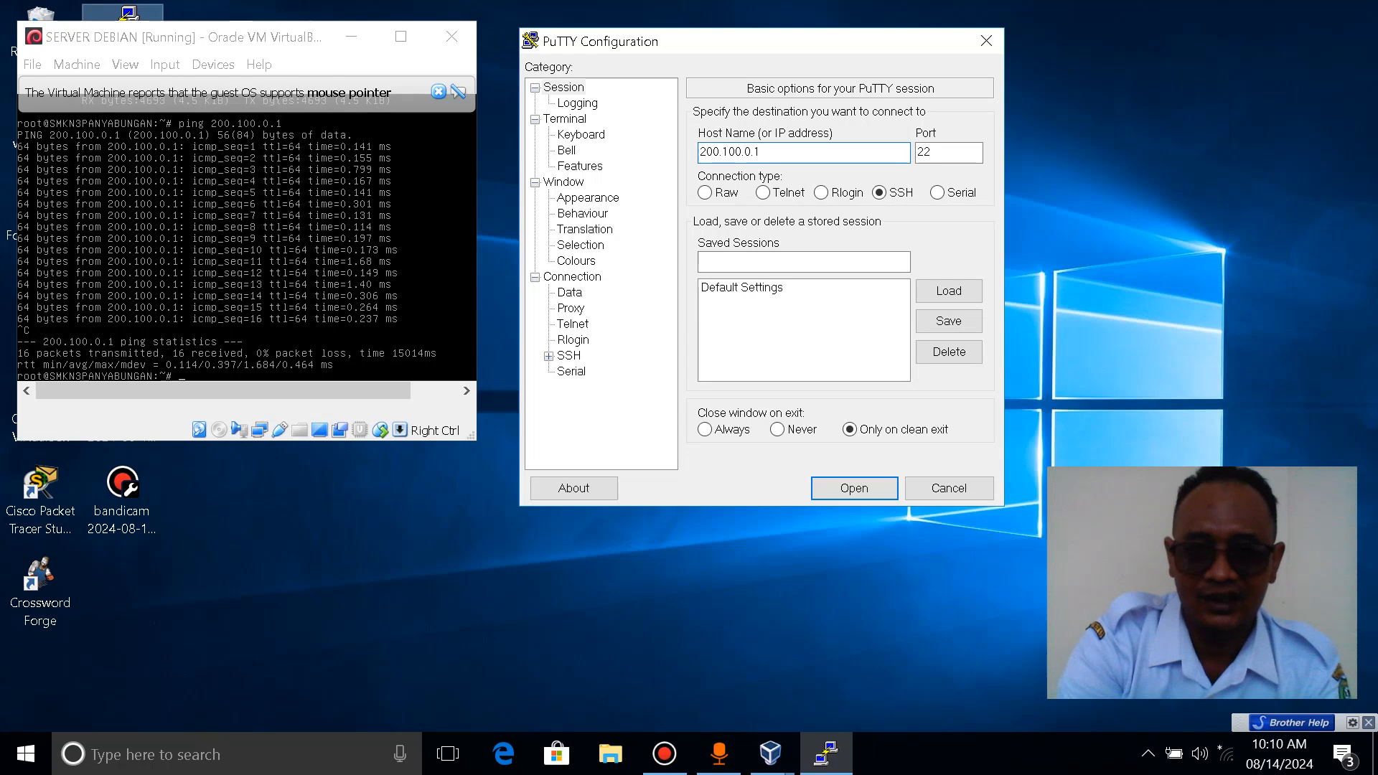
{"action": "key", "text": "Return"}
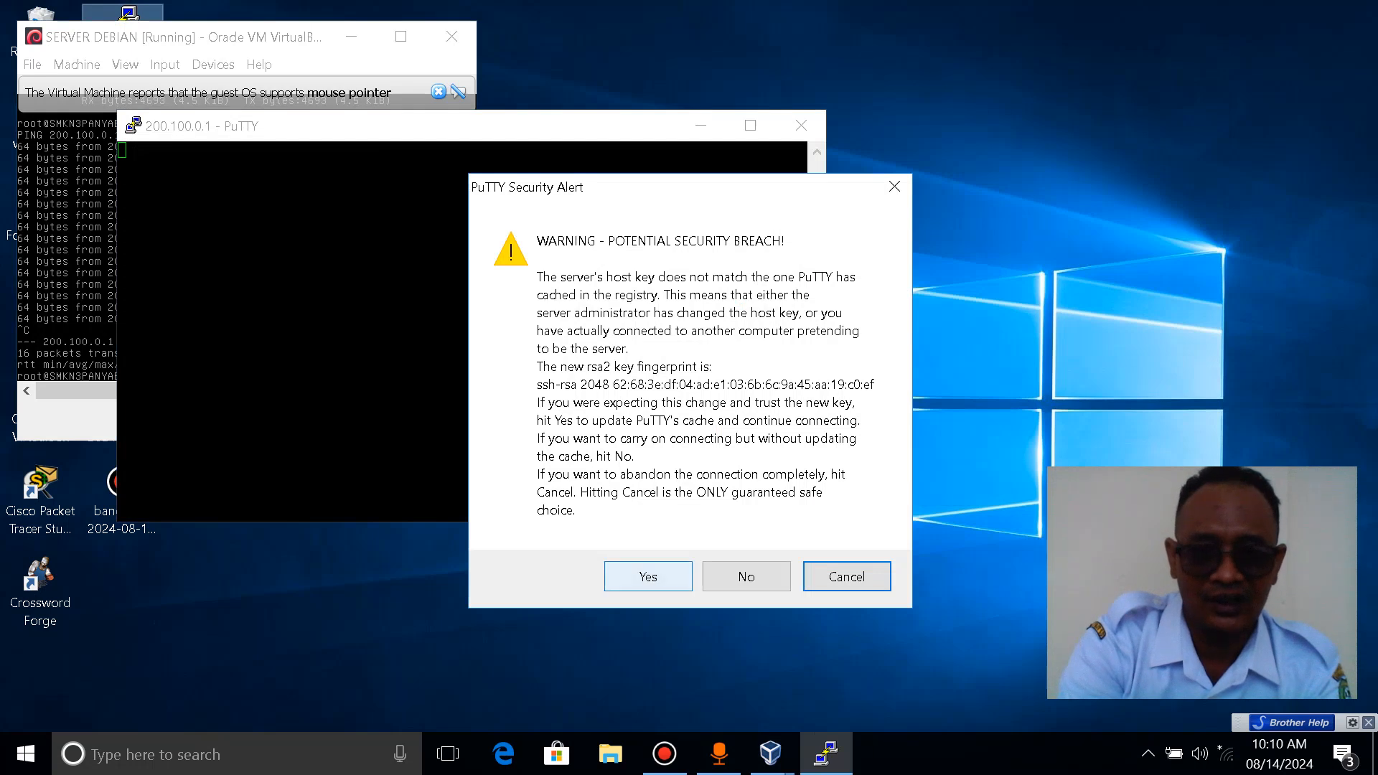
{"action": "left_click", "coordinate": [648, 576]}
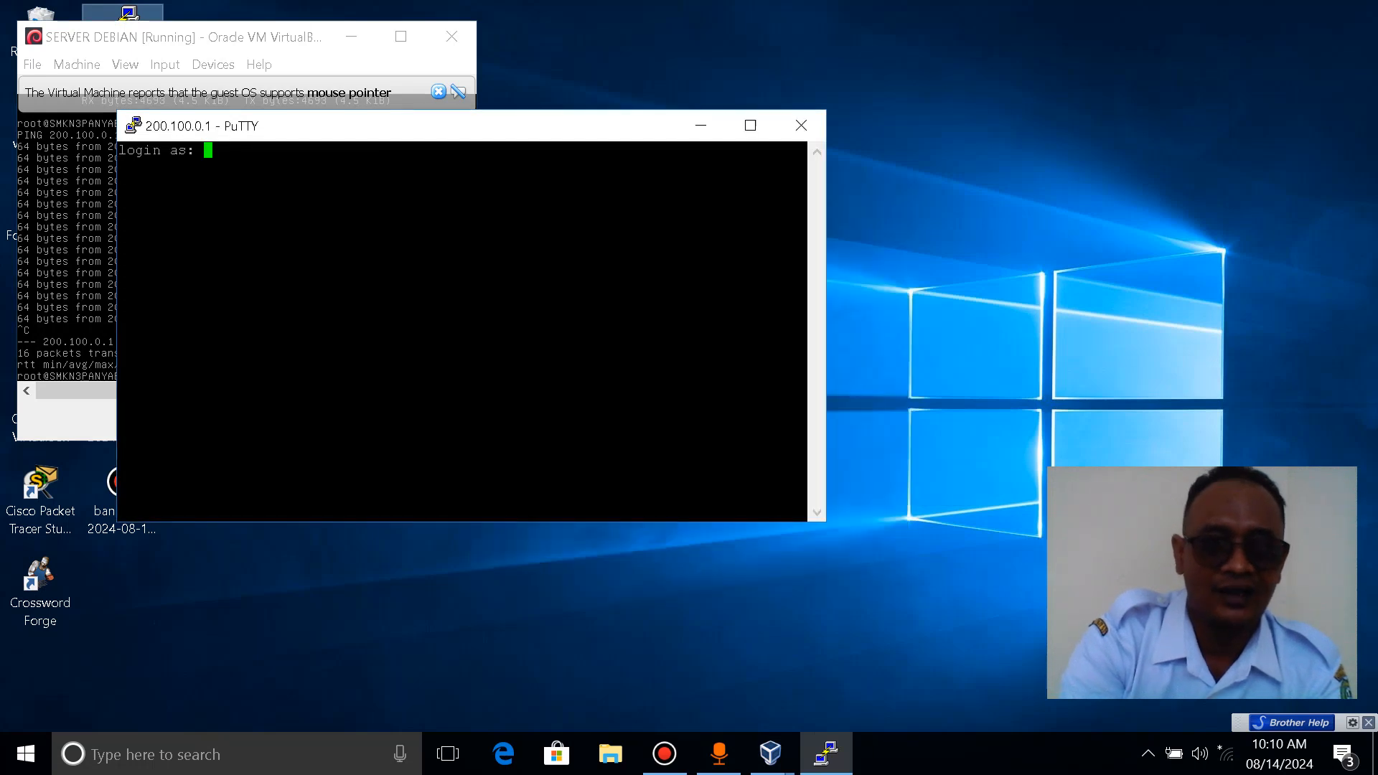
{"action": "left_click_drag", "start_coordinate": [430, 125], "coordinate": [811, 51]}
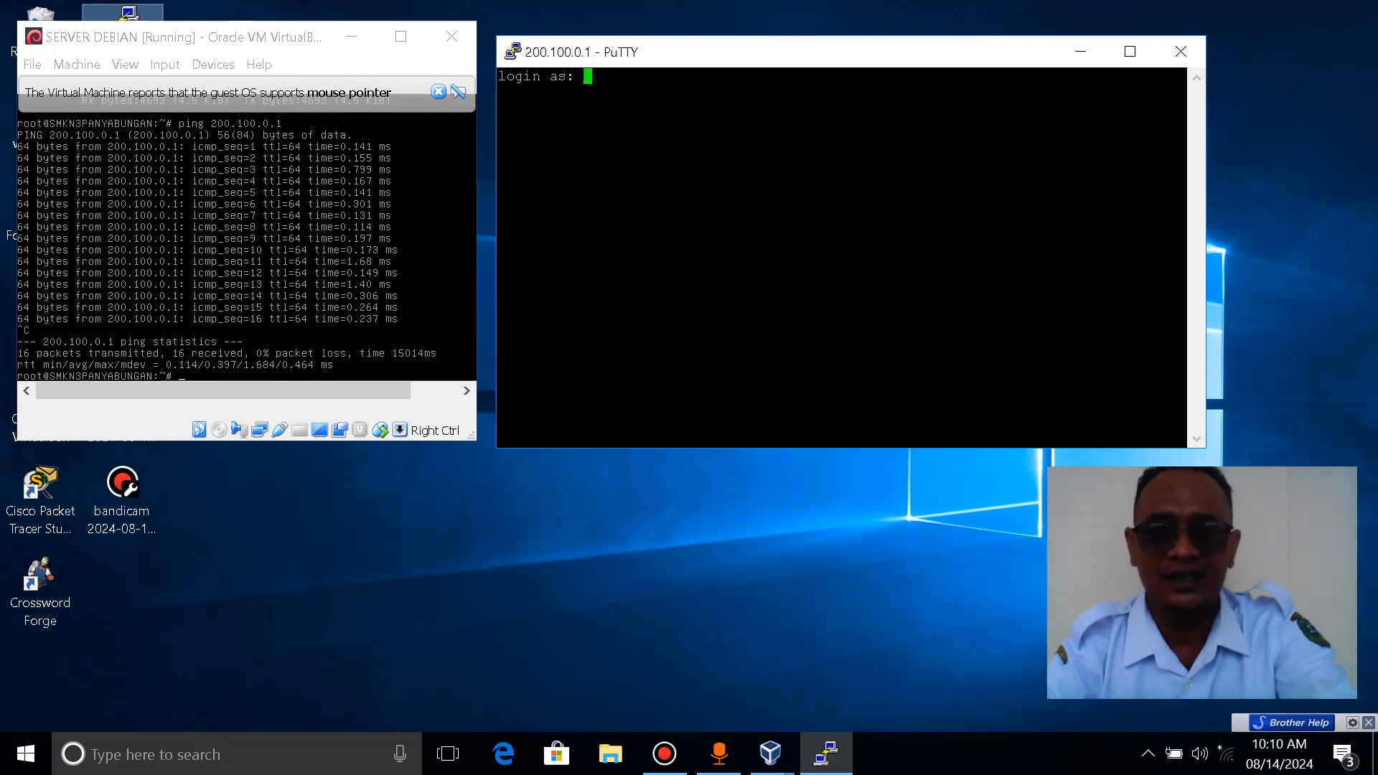
Log in to the SSH session as the regular user yd with the account password
{"action": "type", "text": "yd"}
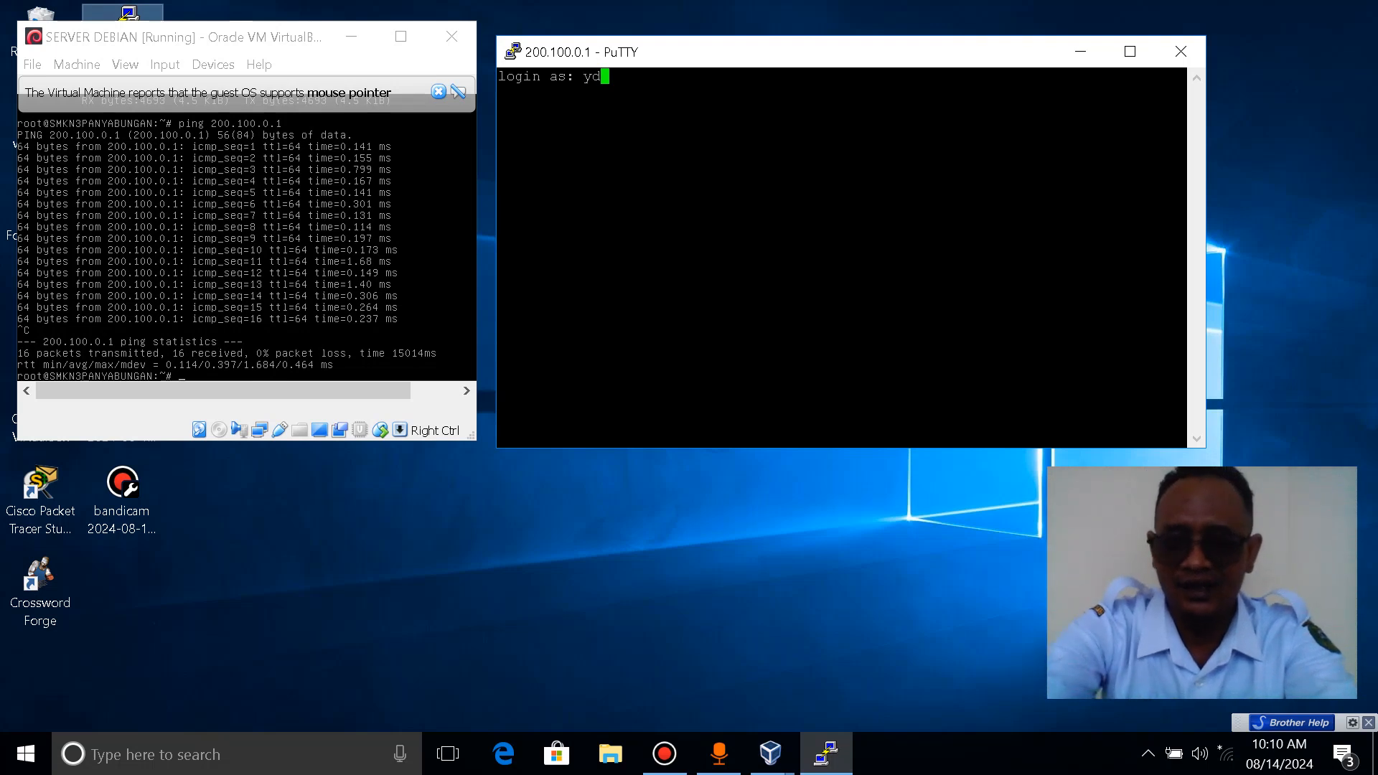
{"action": "key", "text": "Return"}
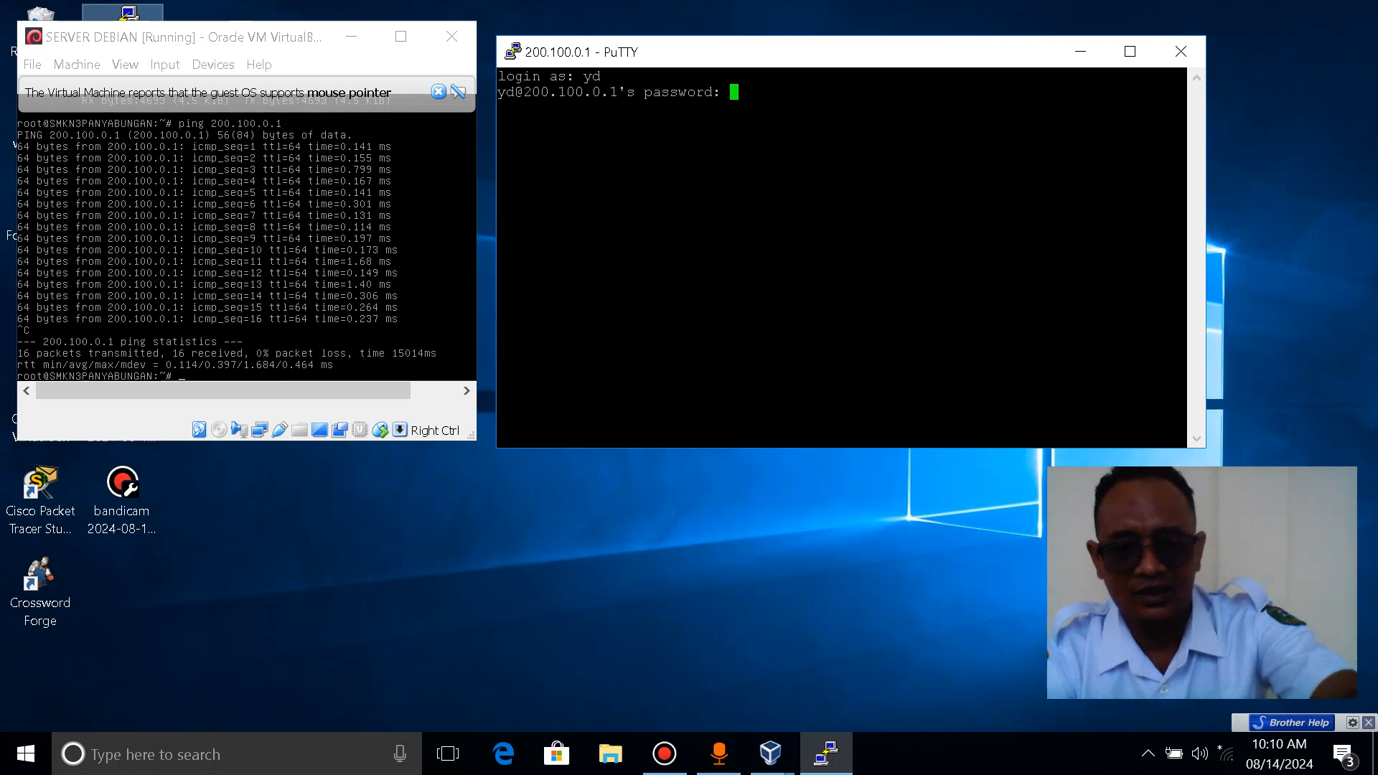
{"action": "key", "text": "Return"}
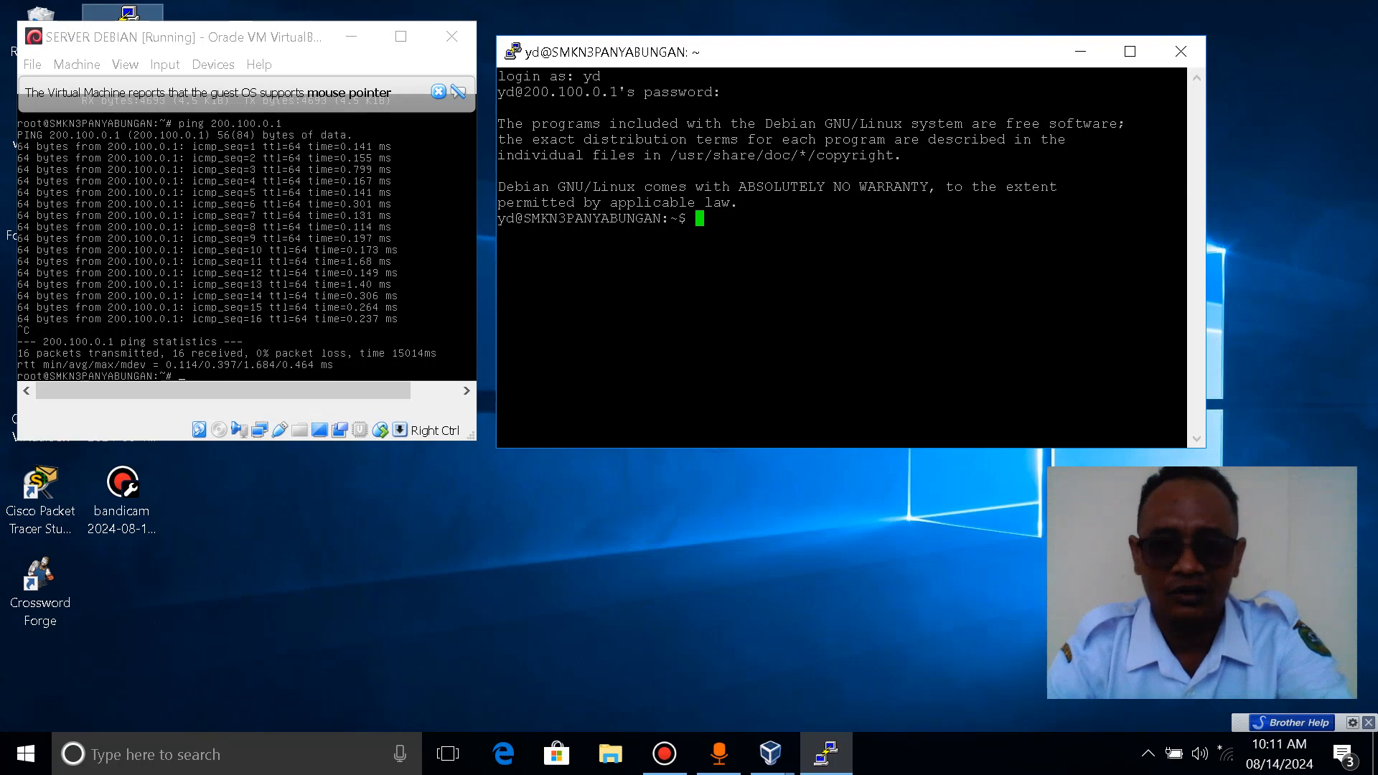
Switch to the root account with su and enter the root password
{"action": "type", "text": "su"}
{"action": "key", "text": "Return"}
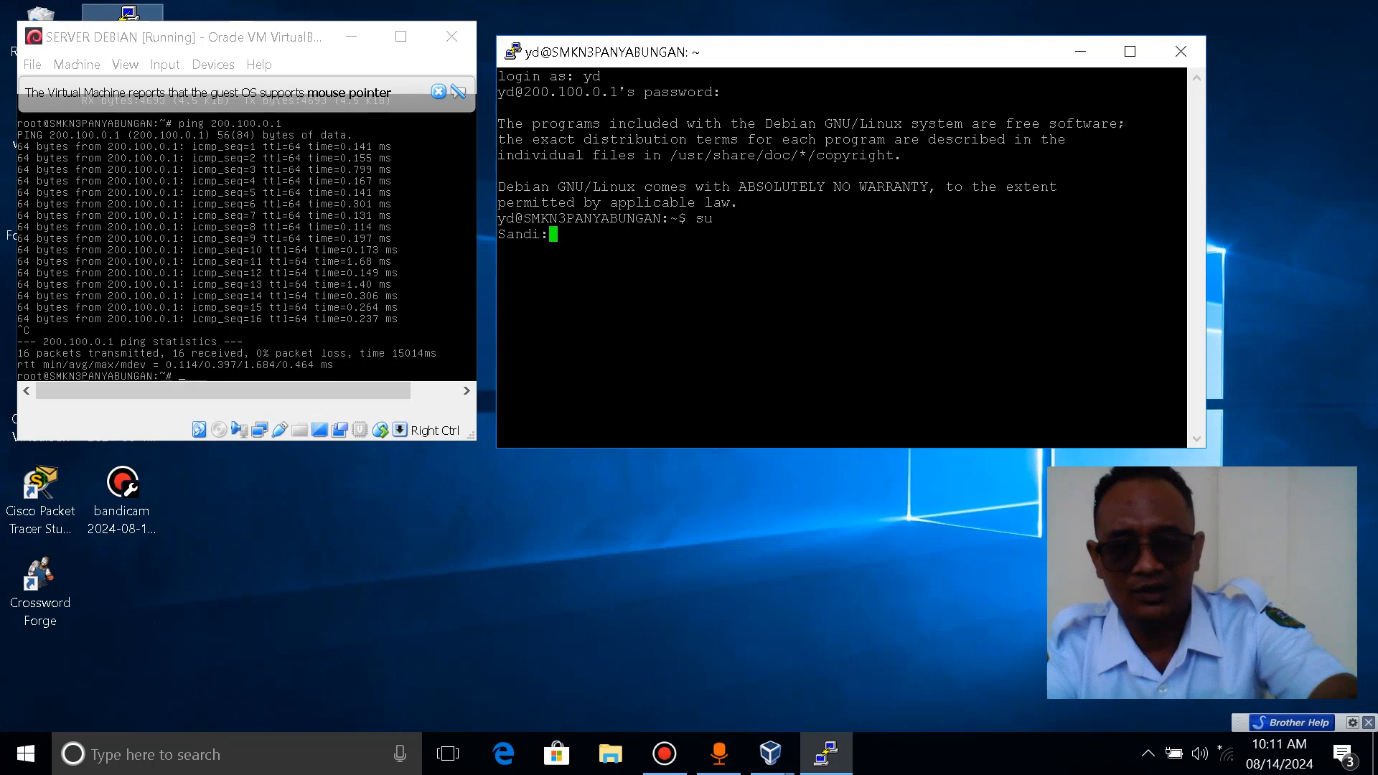
{"action": "key", "text": "Return"}
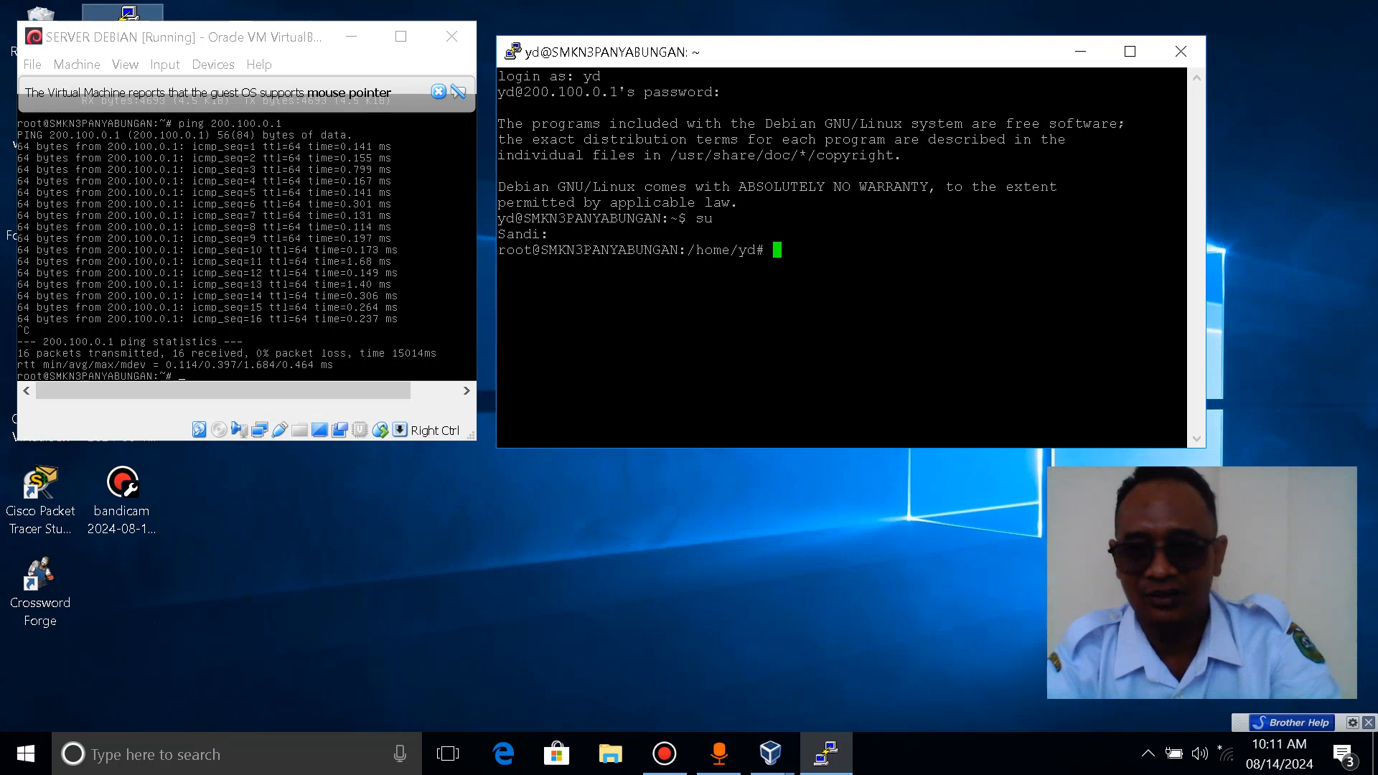
Shut down the Debian server remotely with poweroff and dismiss PuTTY's connection error
{"action": "type", "text": "poweroff"}
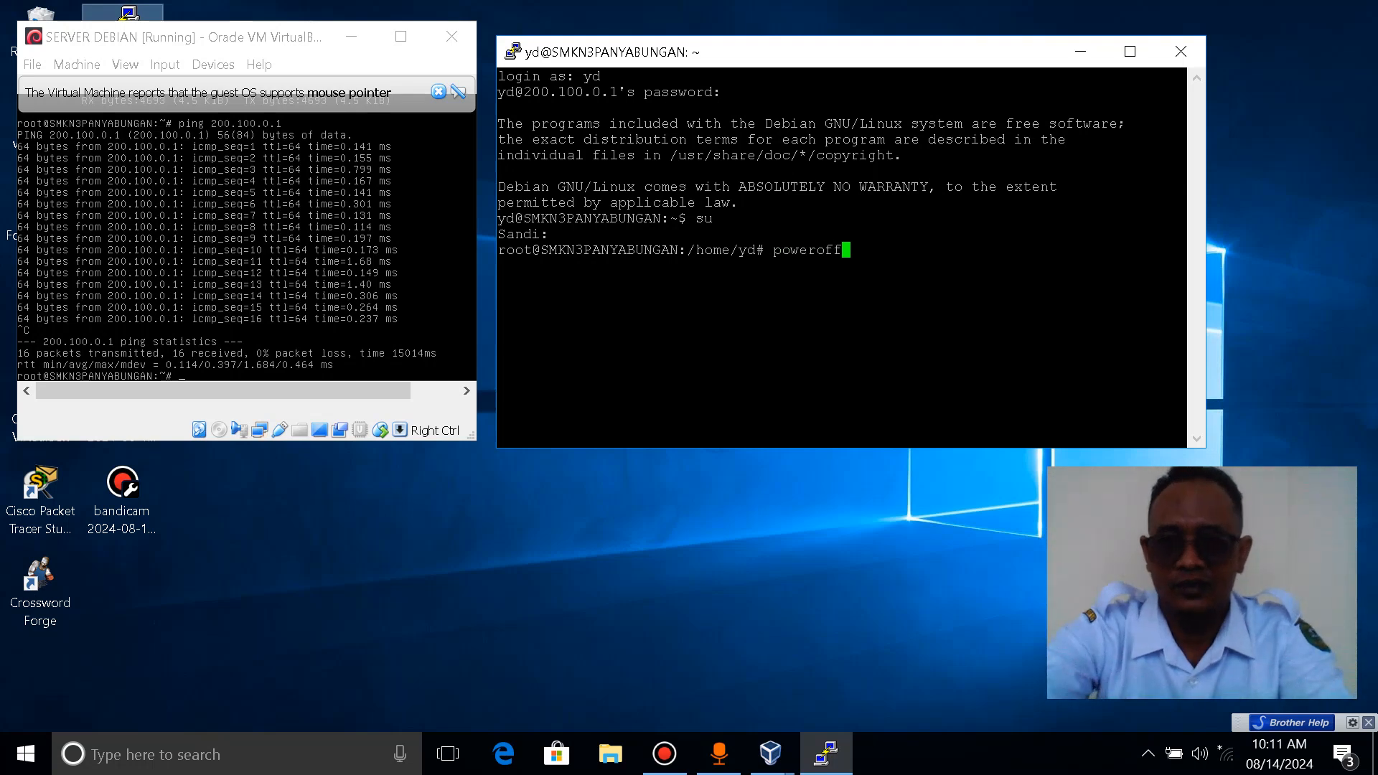
{"action": "key", "text": "Return"}
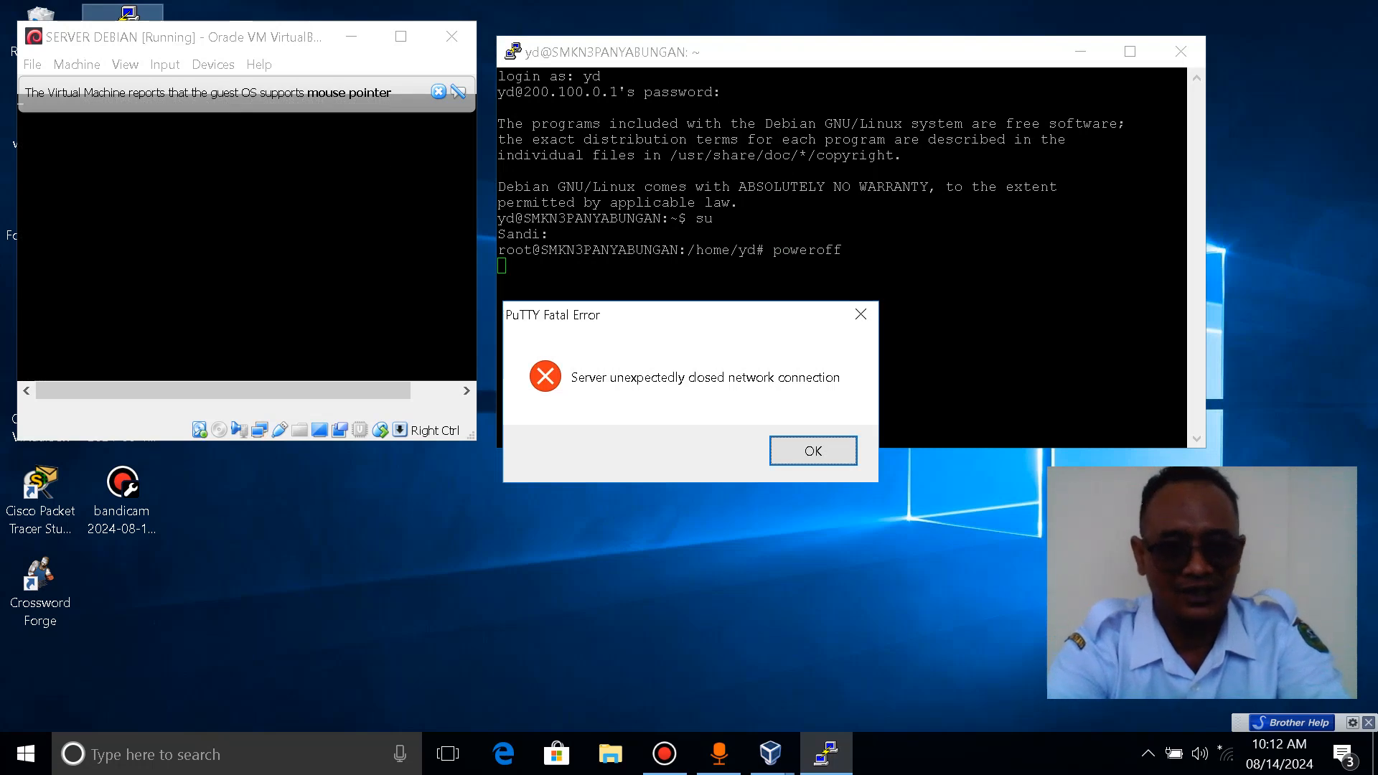
{"action": "left_click", "coordinate": [813, 450]}
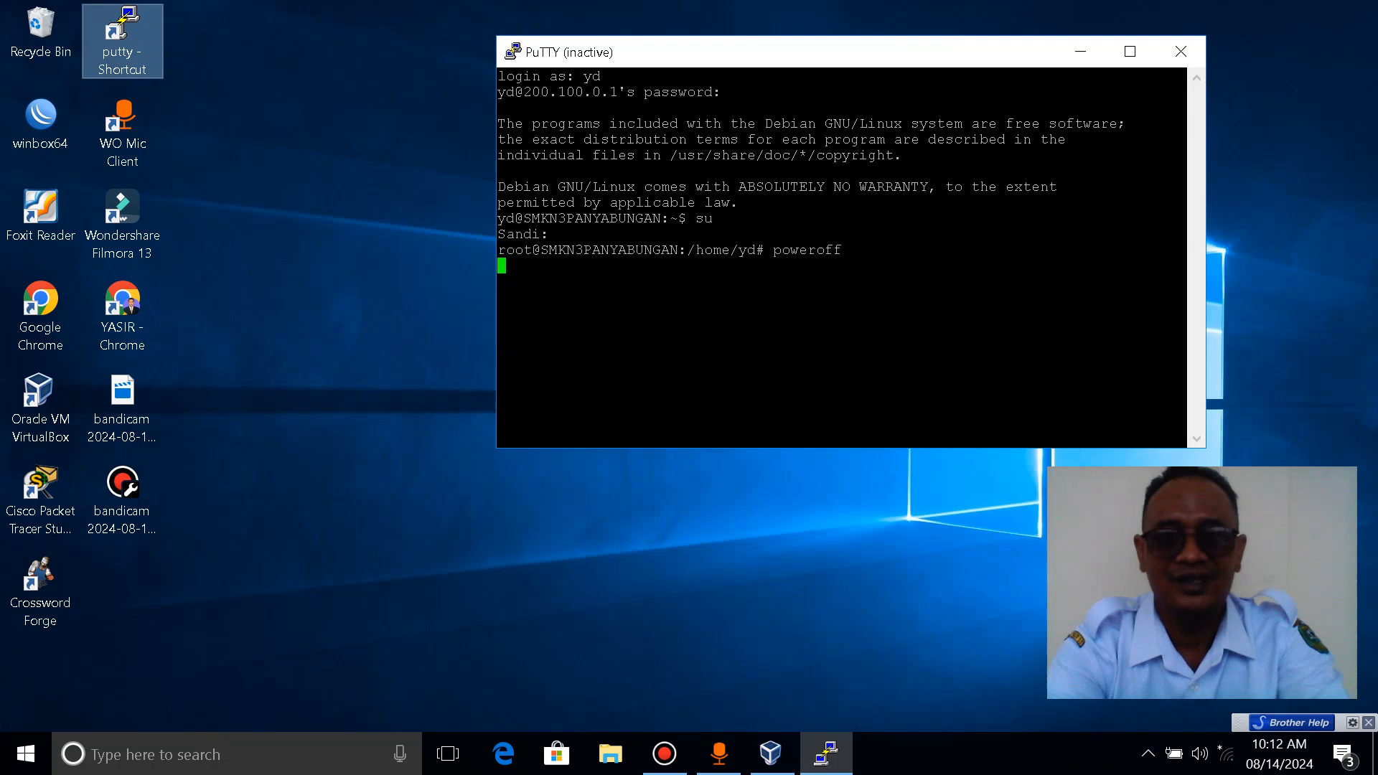